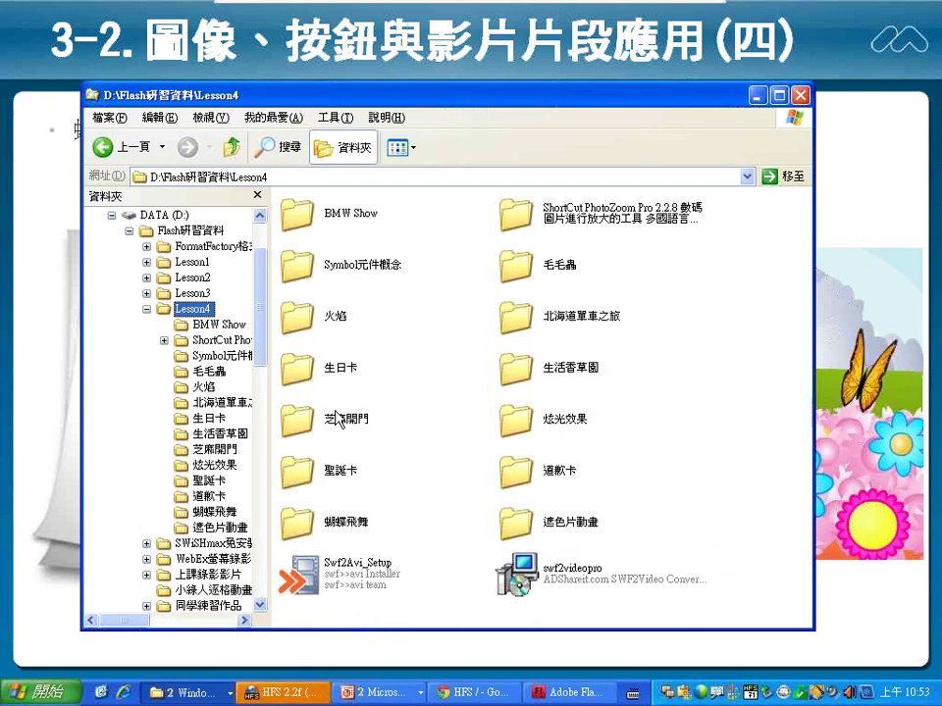
Step: Open the 蝴蝶飛舞 folder and preview the 新儒家建設 SWF movie
{"action": "double_click", "coordinate": [299, 524]}
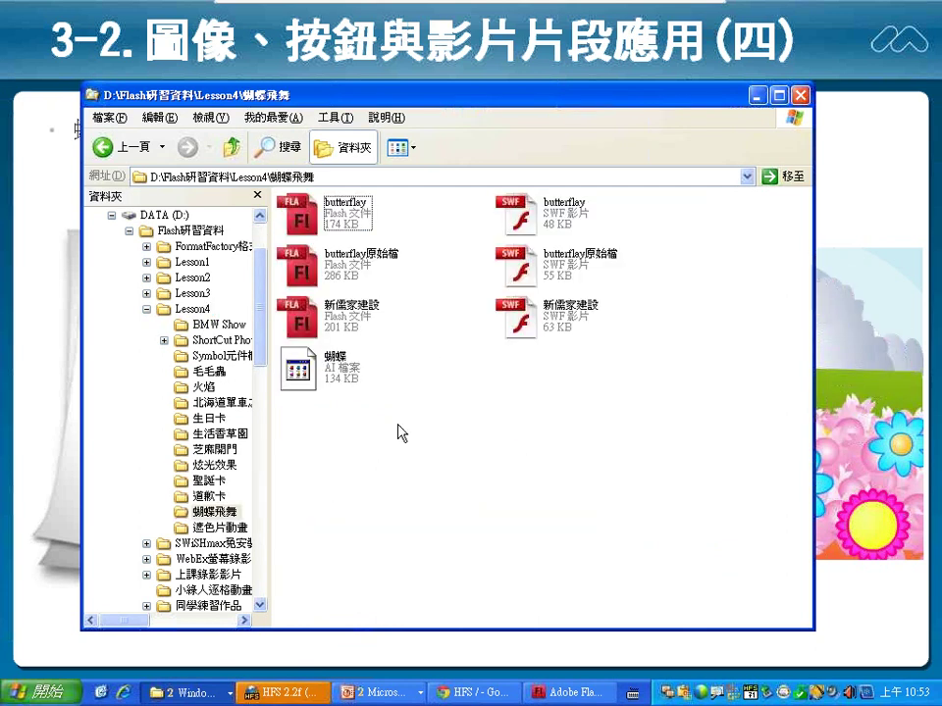
{"action": "double_click", "coordinate": [517, 325]}
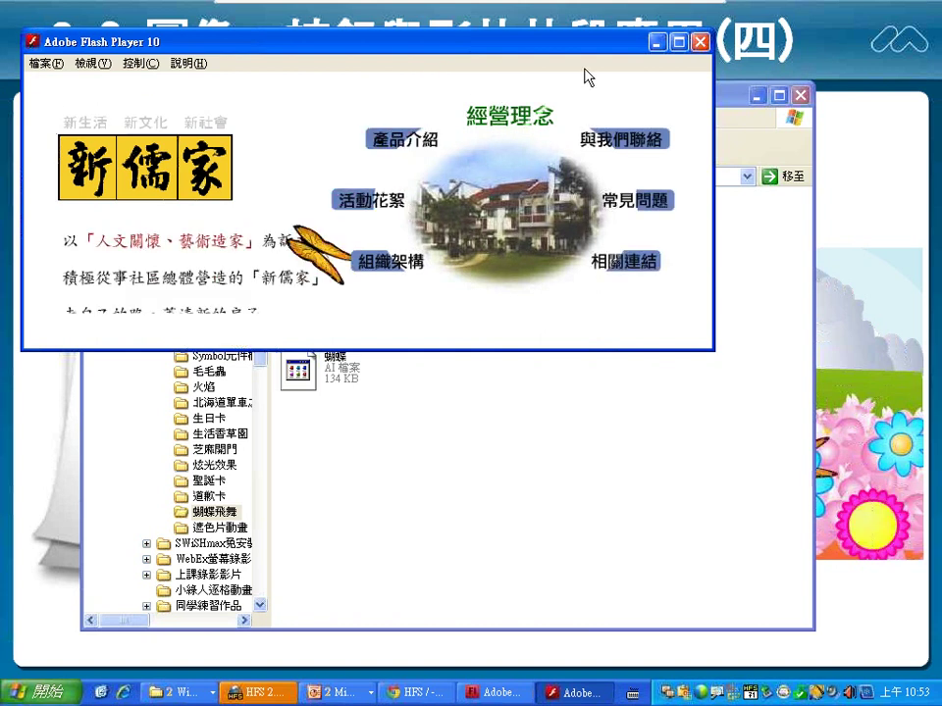
{"action": "left_click", "coordinate": [700, 42]}
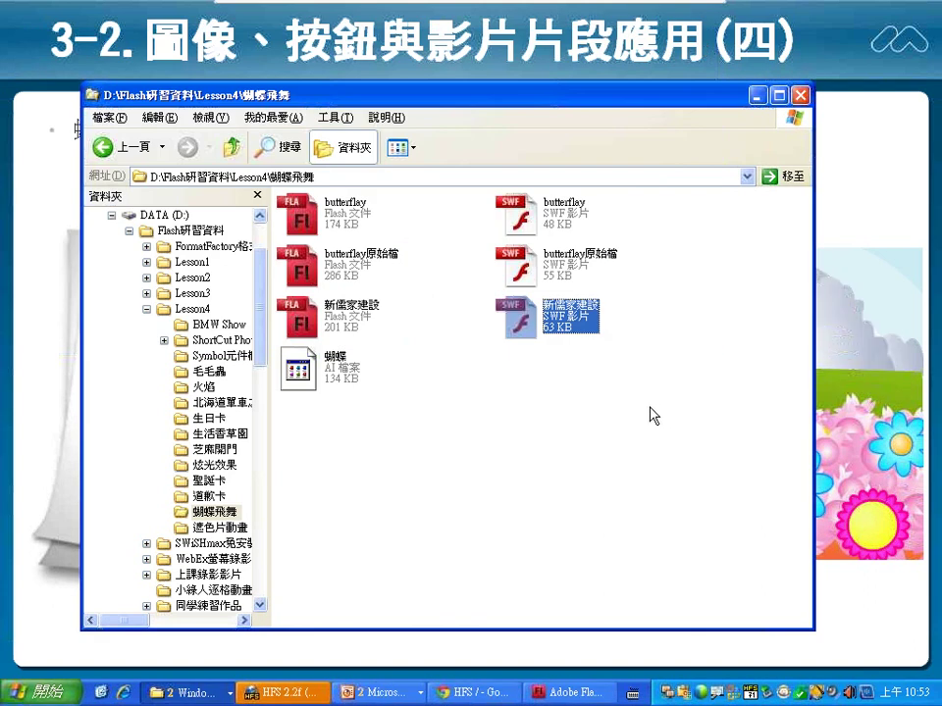
Step: Open the butterflay原始檔 Flash document and create a movie clip symbol named 蝴蝶
{"action": "left_click", "coordinate": [319, 378]}
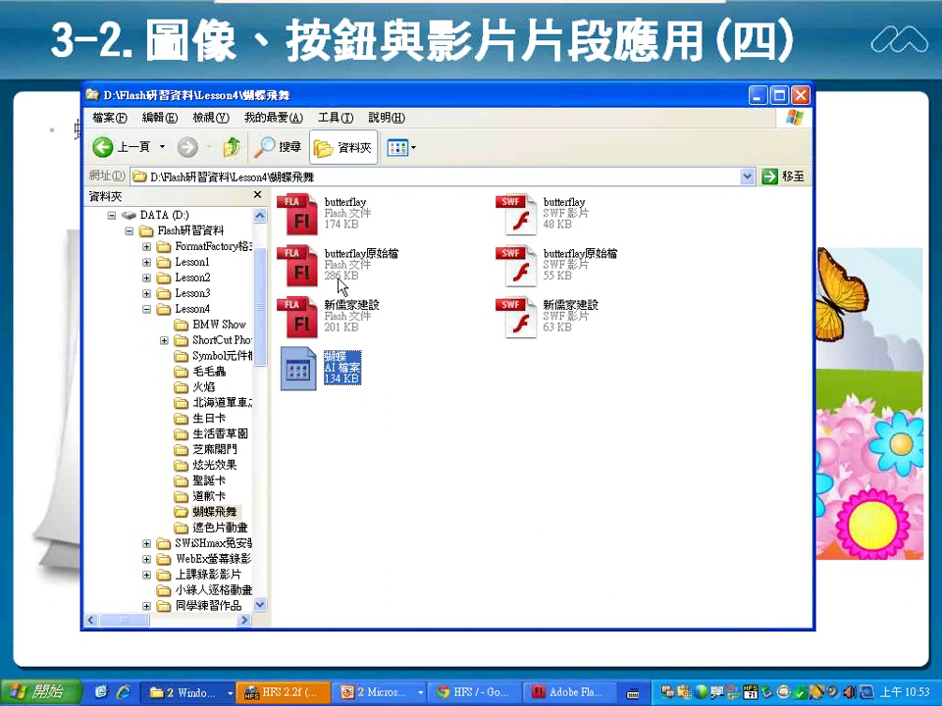
{"action": "left_click_drag", "start_coordinate": [339, 281], "coordinate": [336, 276]}
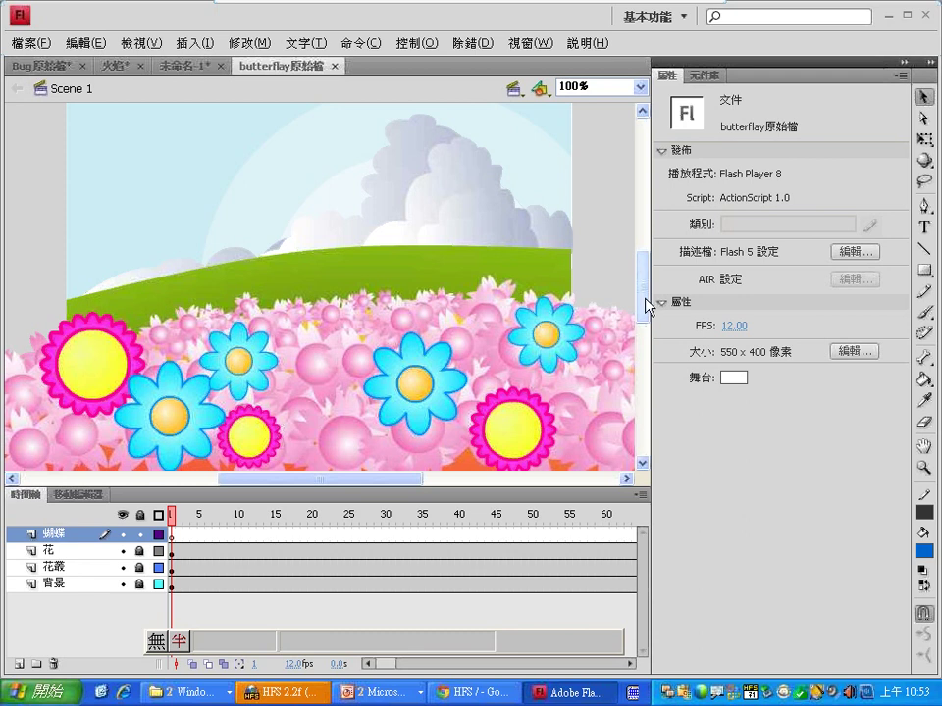
{"action": "left_click", "coordinate": [195, 46]}
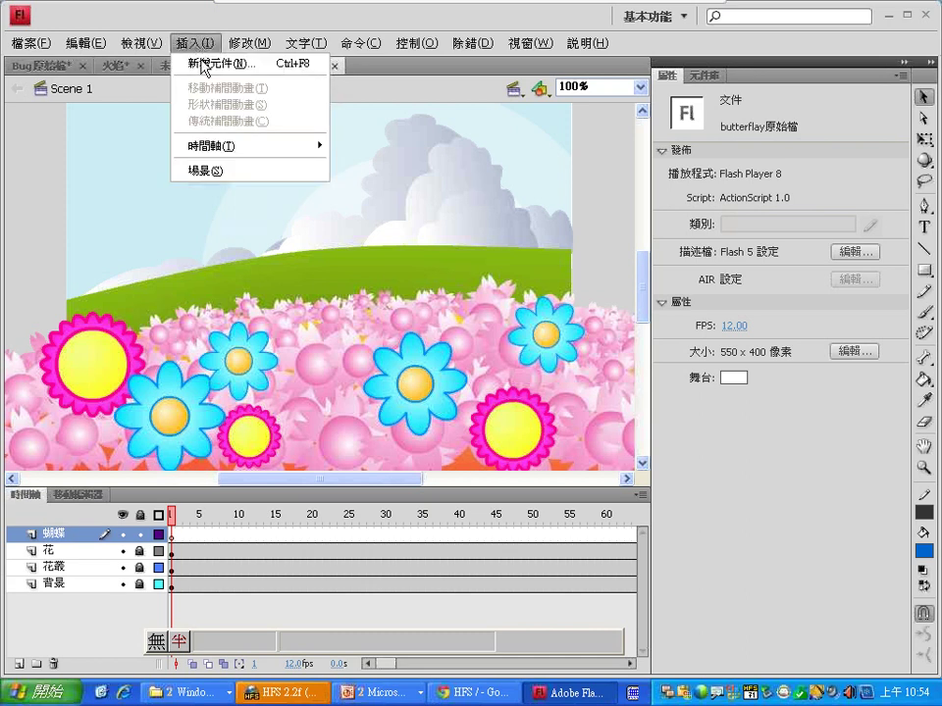
{"action": "left_click", "coordinate": [186, 64]}
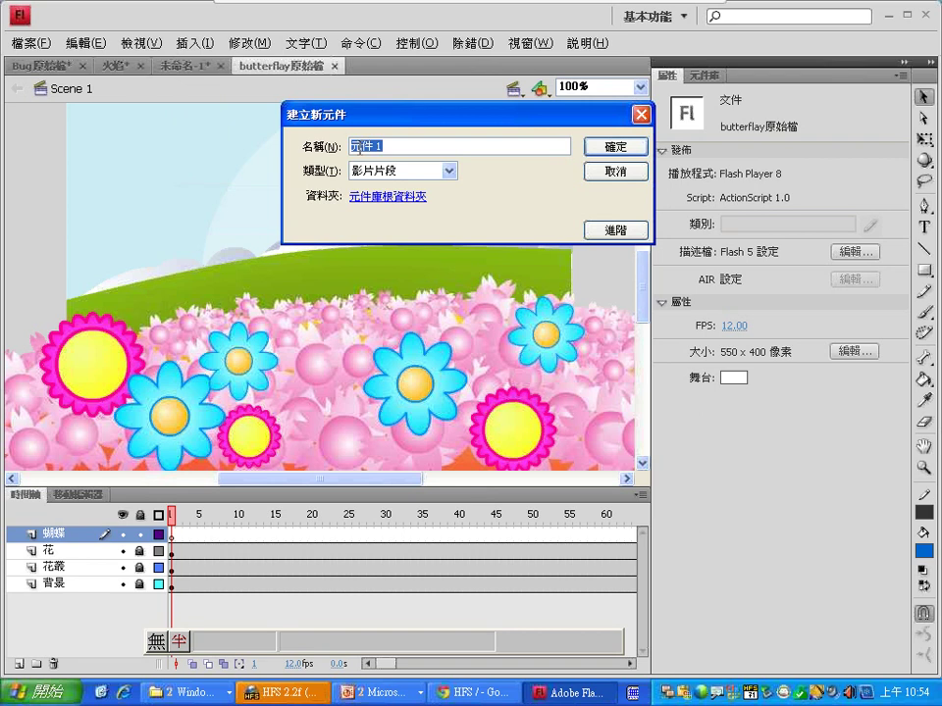
{"action": "type", "text": "蝴蝶"}
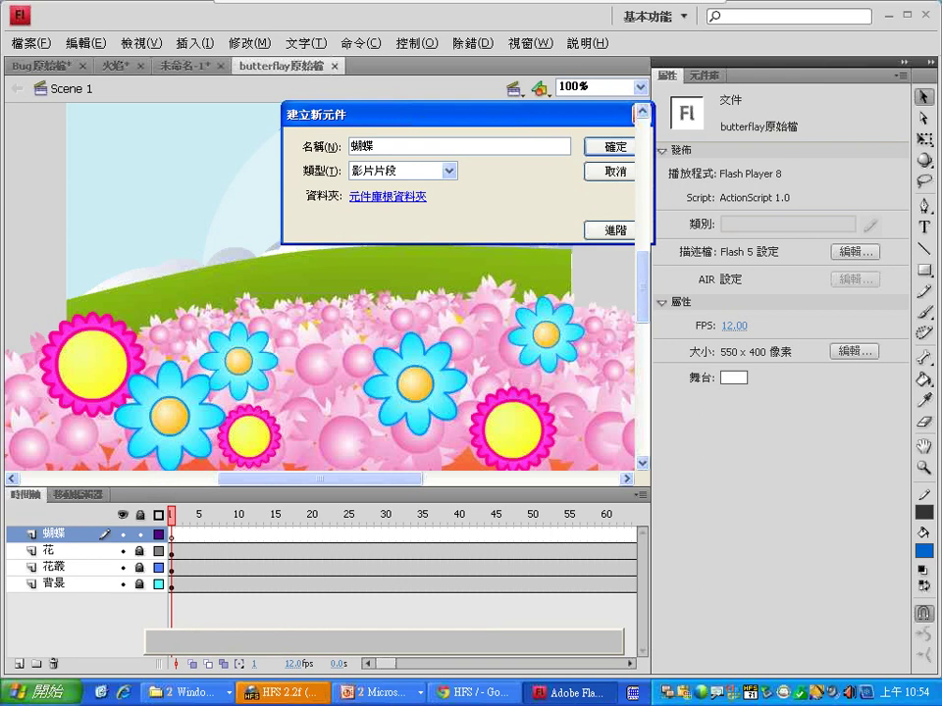
{"action": "key", "text": "Return"}
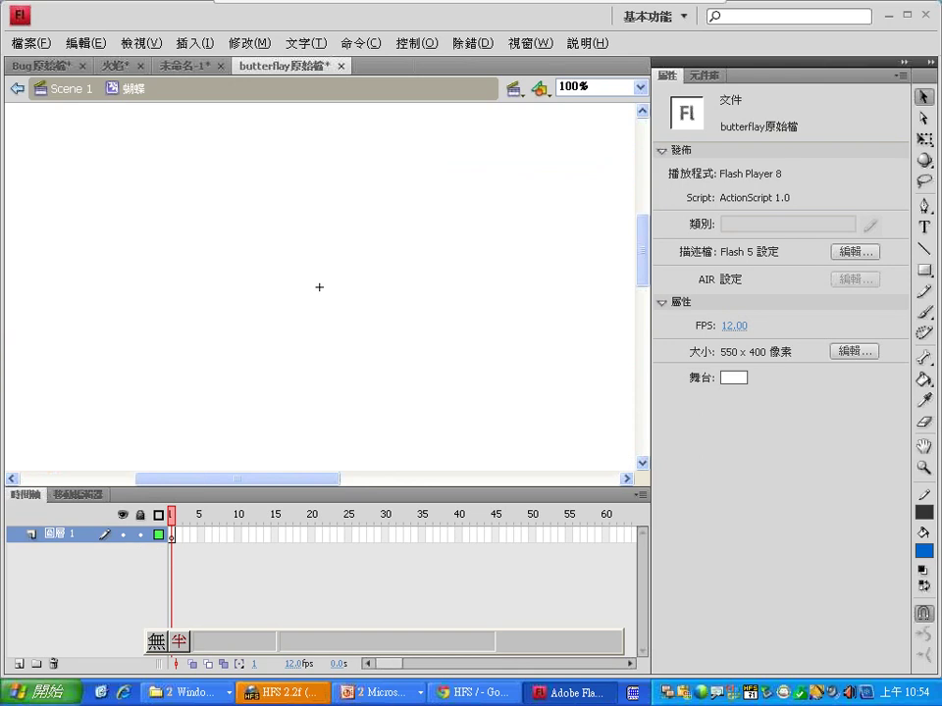
Step: Import the Illustrator file 蝴蝶 from the Lesson4 蝴蝶飛舞 folder into the symbol, including all its paths and converting layers to Flash layers
{"action": "key", "text": "alt+f"}
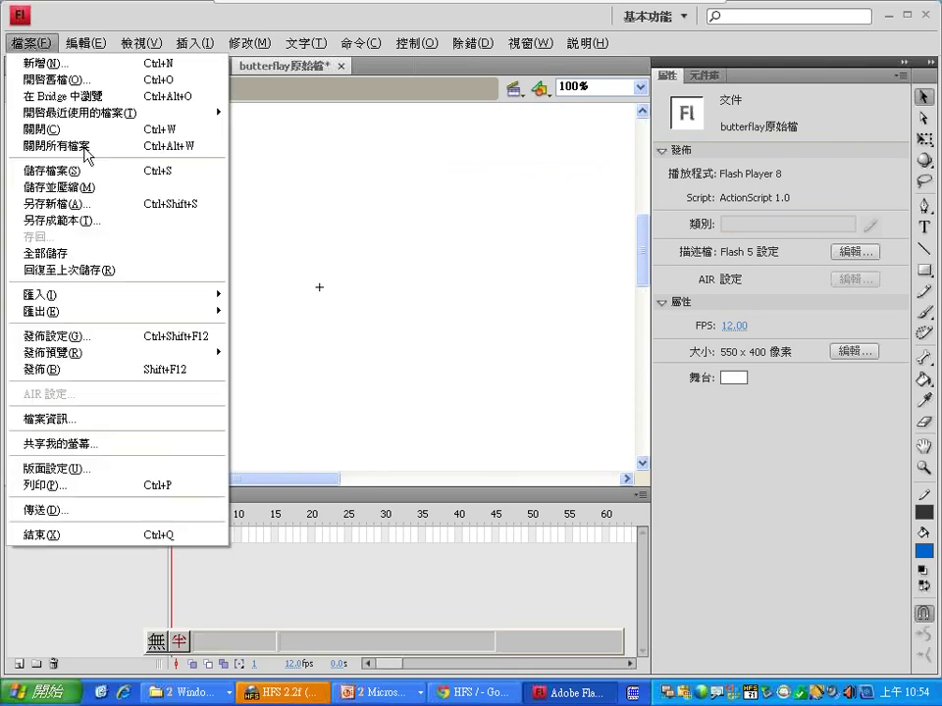
{"action": "mouse_move", "coordinate": [128, 296]}
{"action": "left_click", "coordinate": [269, 296]}
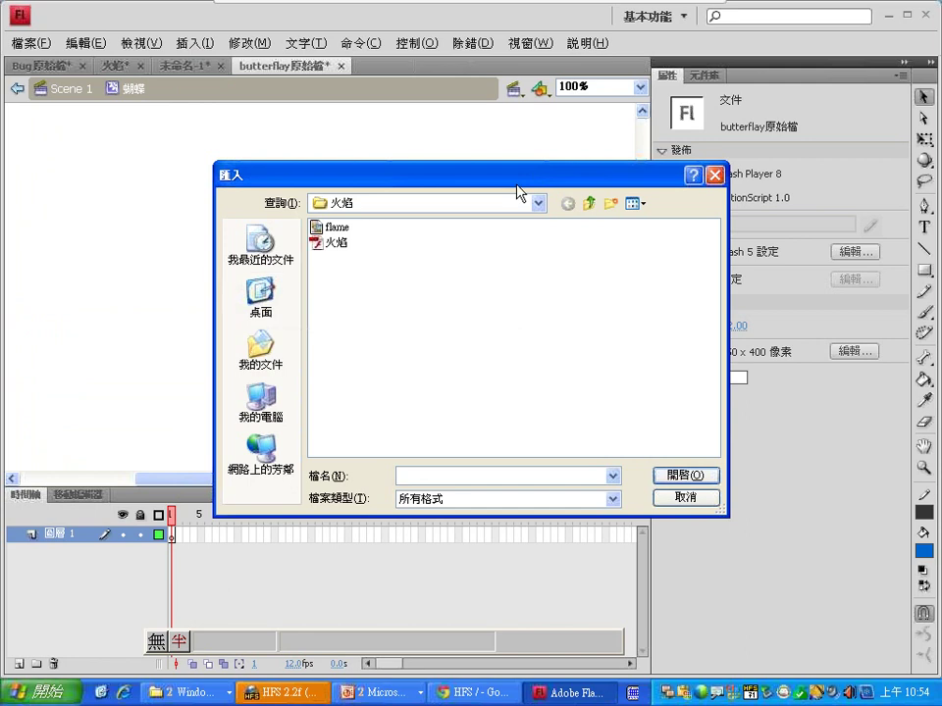
{"action": "left_click", "coordinate": [589, 204]}
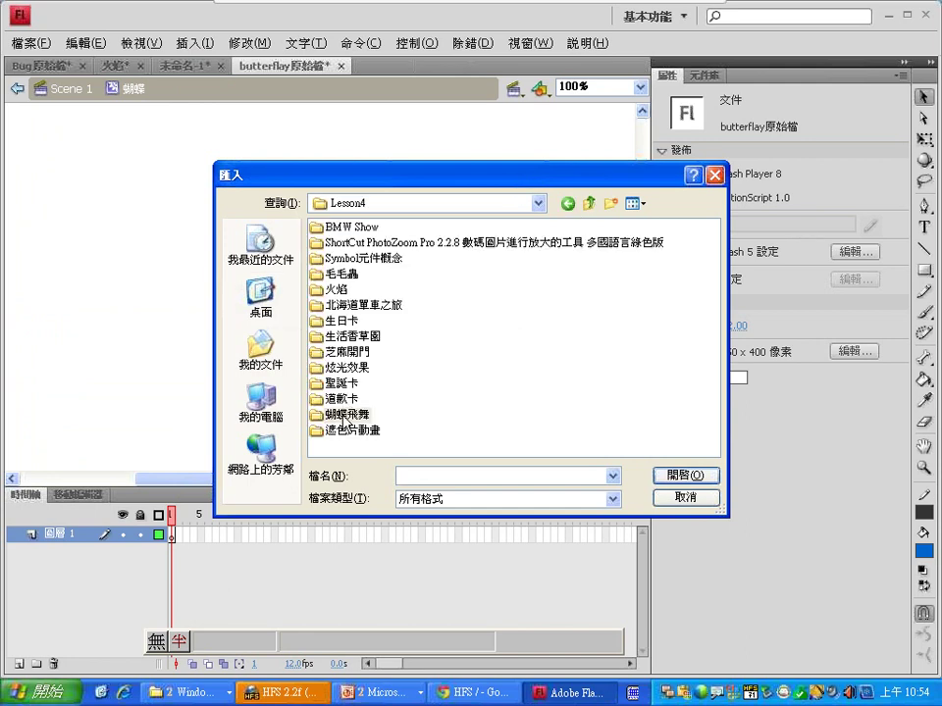
{"action": "double_click", "coordinate": [343, 413]}
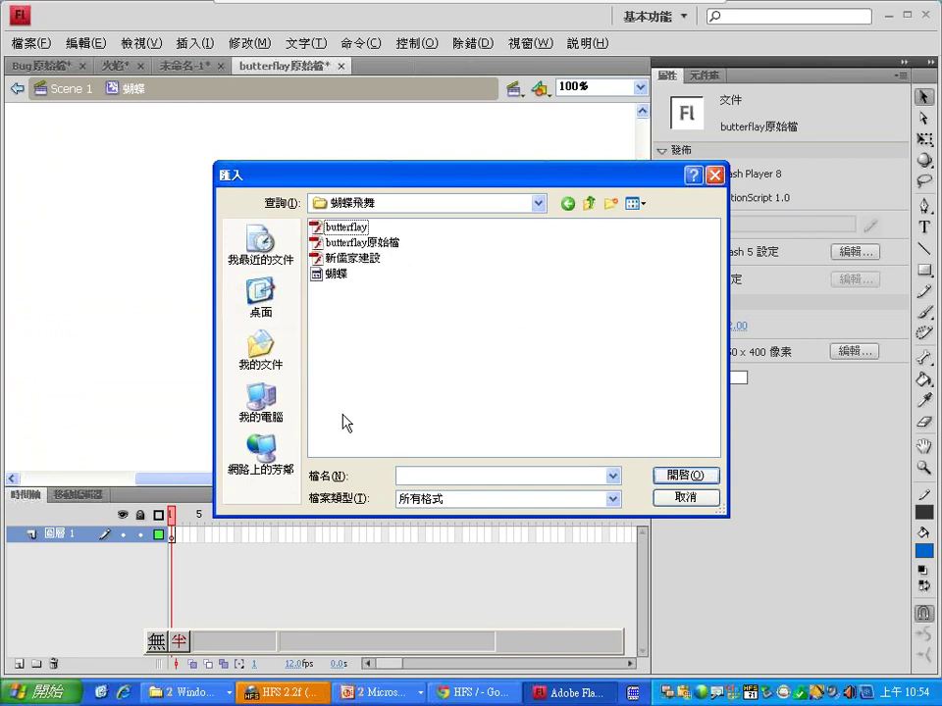
{"action": "left_click", "coordinate": [328, 277]}
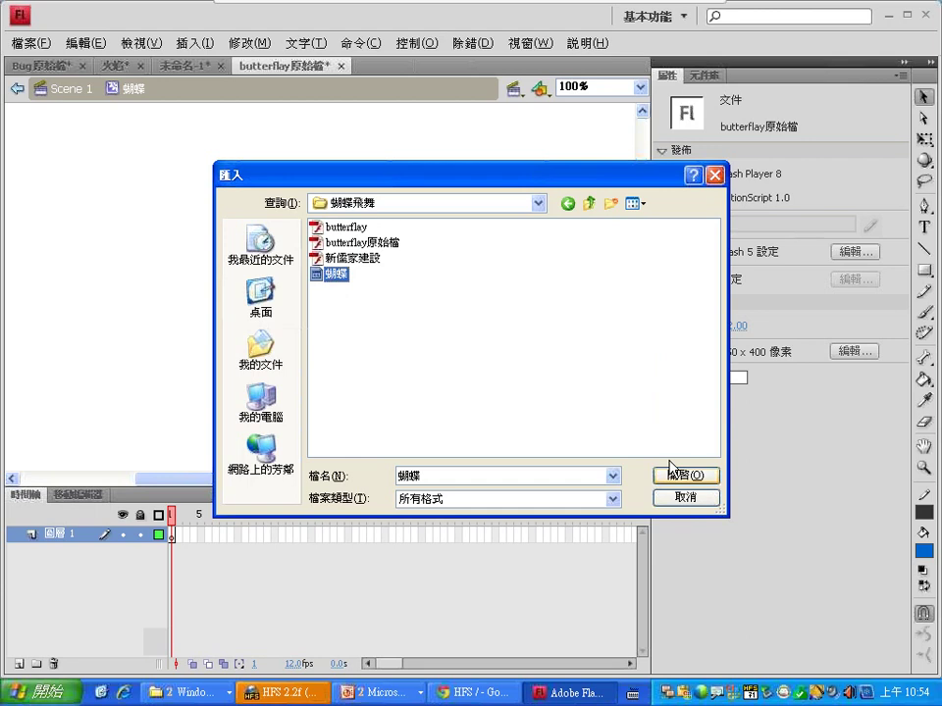
{"action": "left_click", "coordinate": [713, 478]}
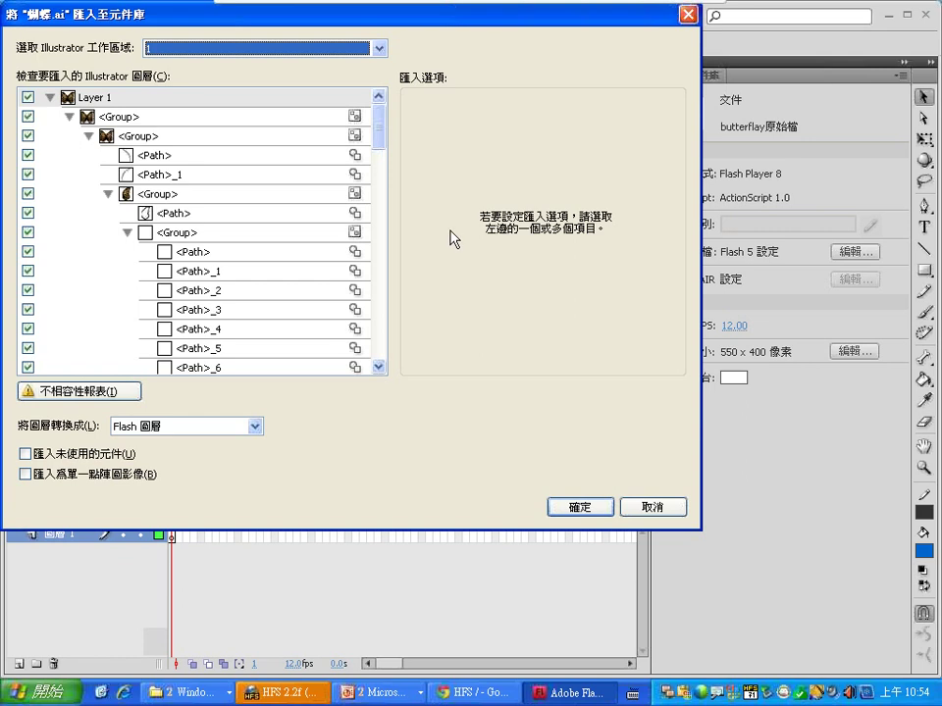
{"action": "left_click_drag", "start_coordinate": [381, 130], "coordinate": [426, 385]}
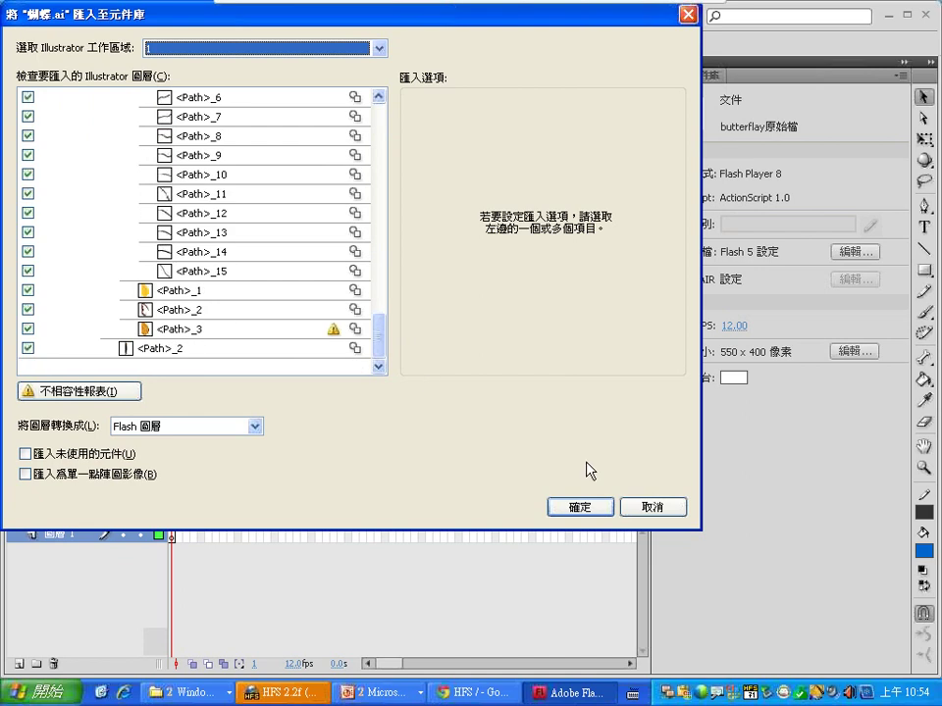
{"action": "left_click", "coordinate": [584, 508]}
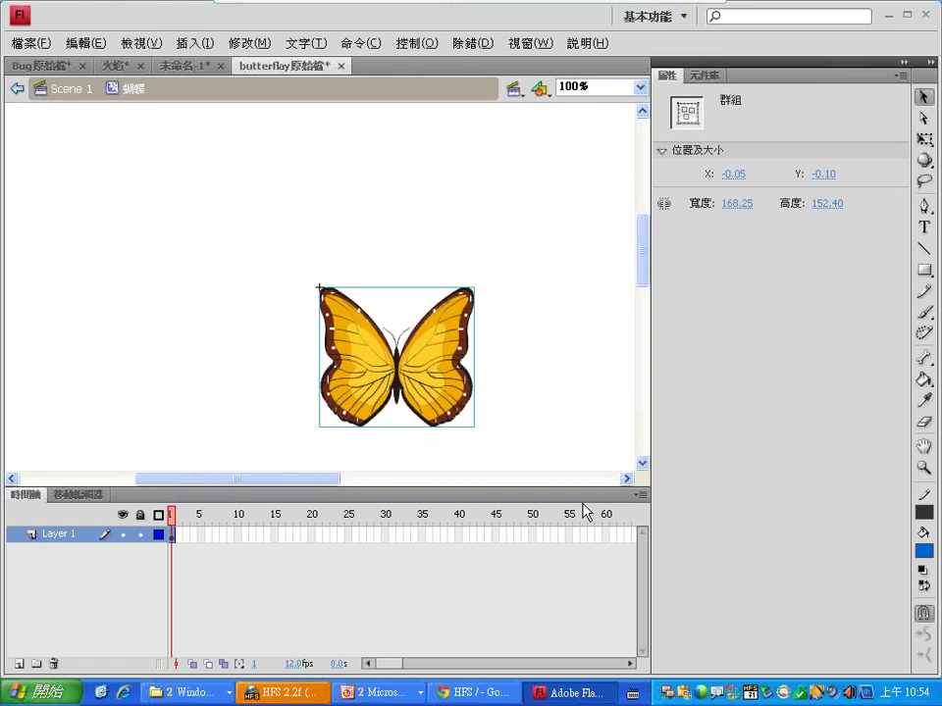
Step: Create an empty new symbol with the default name 元件 1 and examine its registration point
{"action": "left_click", "coordinate": [183, 44]}
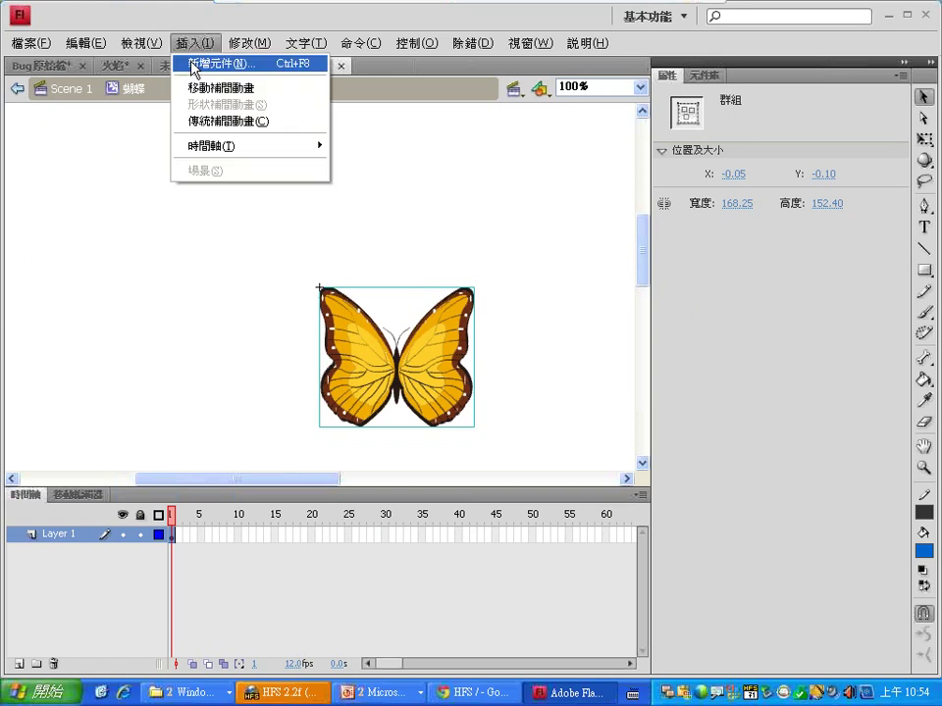
{"action": "left_click", "coordinate": [200, 64]}
{"action": "left_click", "coordinate": [612, 147]}
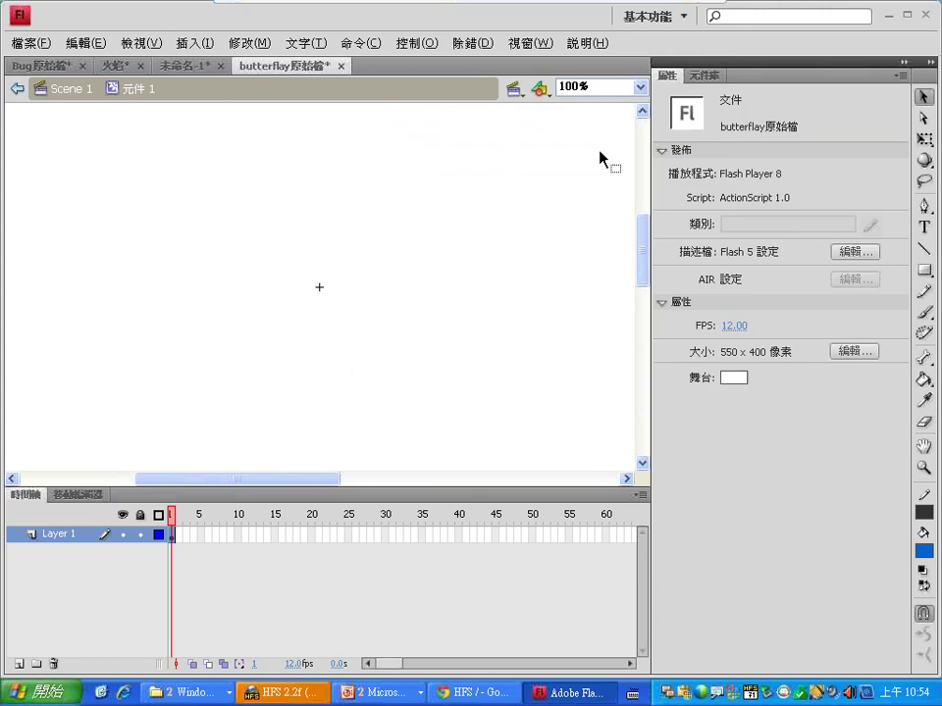
{"action": "mouse_move", "coordinate": [358, 248]}
{"action": "left_mouse_down"}
{"action": "mouse_move", "coordinate": [327, 333]}
{"action": "mouse_move", "coordinate": [342, 327]}
{"action": "left_mouse_up"}
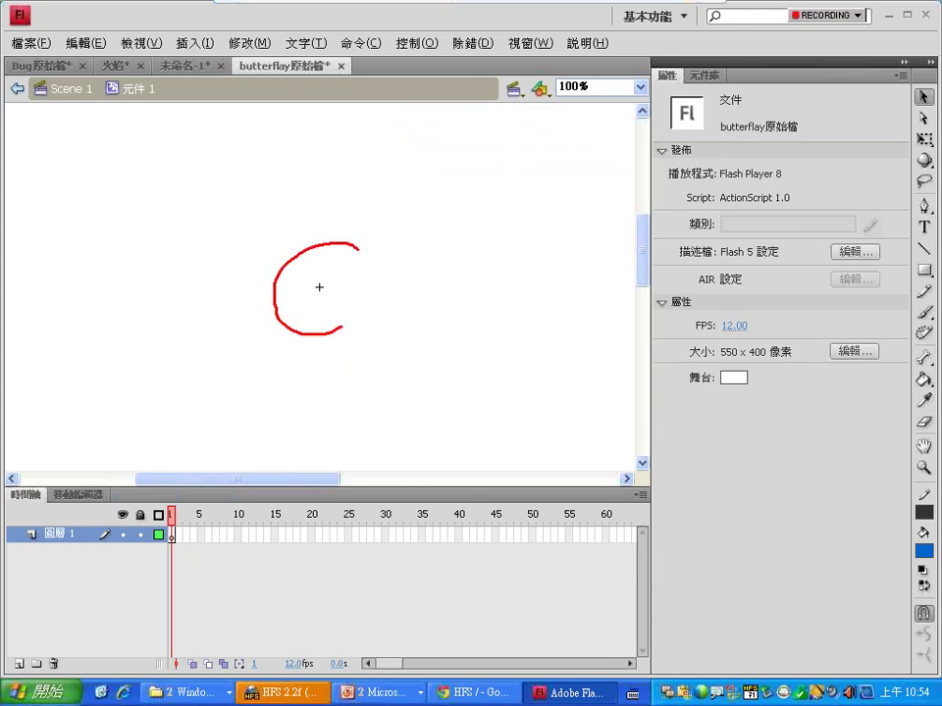
{"action": "left_click_drag", "start_coordinate": [357, 249], "coordinate": [324, 367]}
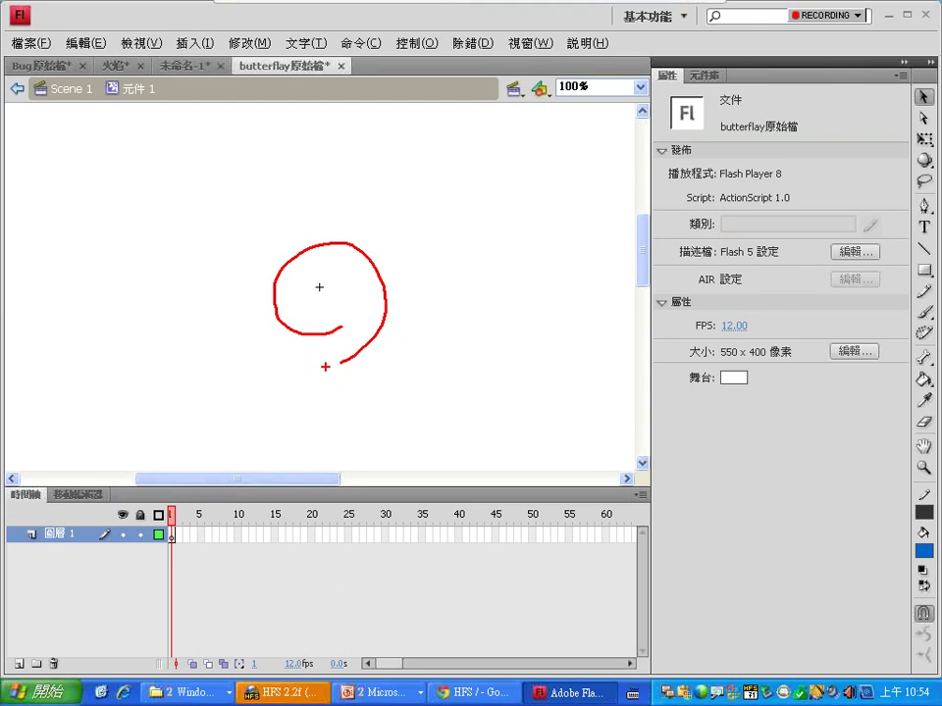
{"action": "left_click", "coordinate": [521, 229]}
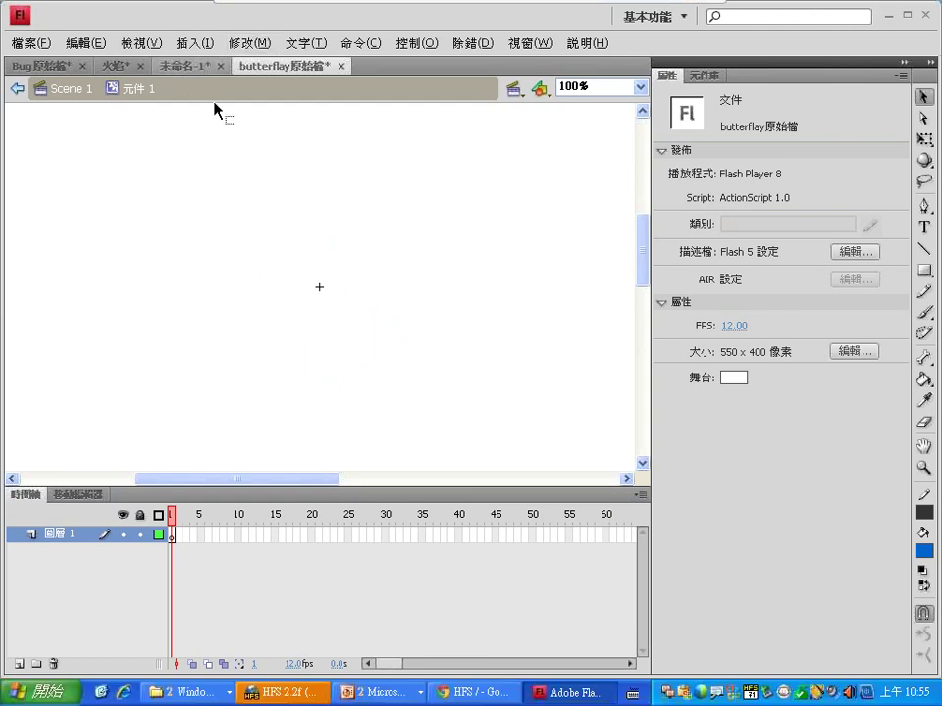
Step: Reopen the 蝴蝶 symbol from the library and move the butterfly so its body is centred on the registration point
{"action": "left_click", "coordinate": [702, 75]}
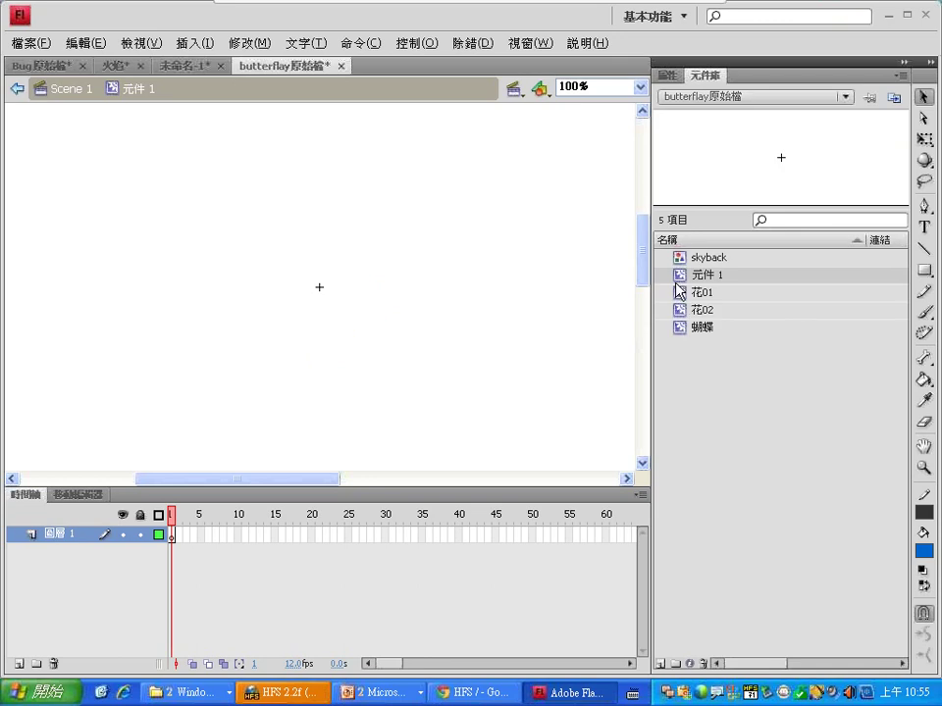
{"action": "double_click", "coordinate": [678, 329]}
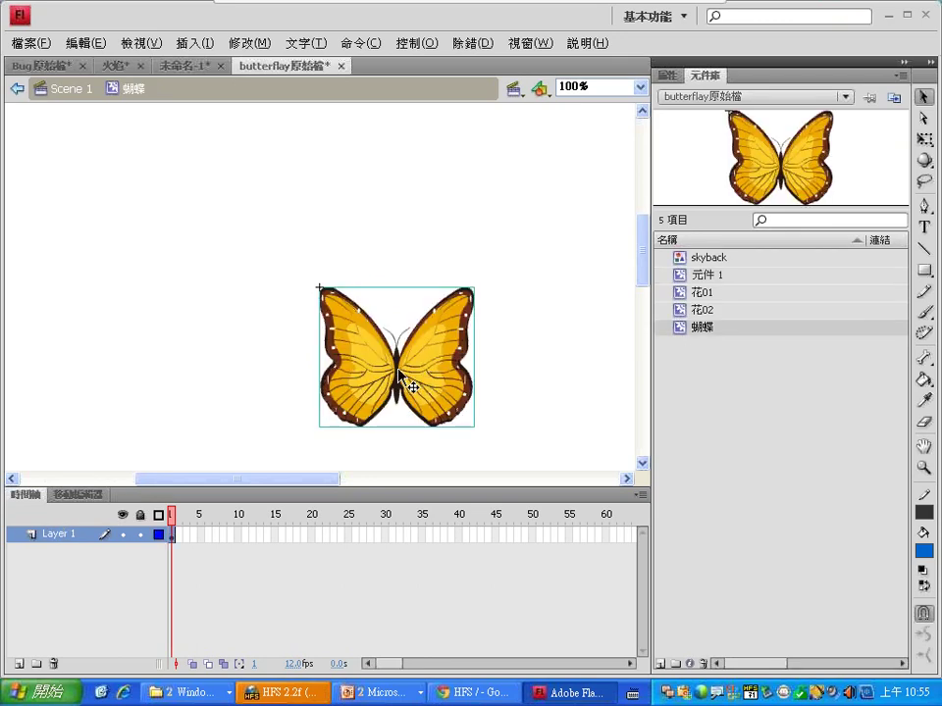
{"action": "left_click_drag", "start_coordinate": [399, 372], "coordinate": [323, 292]}
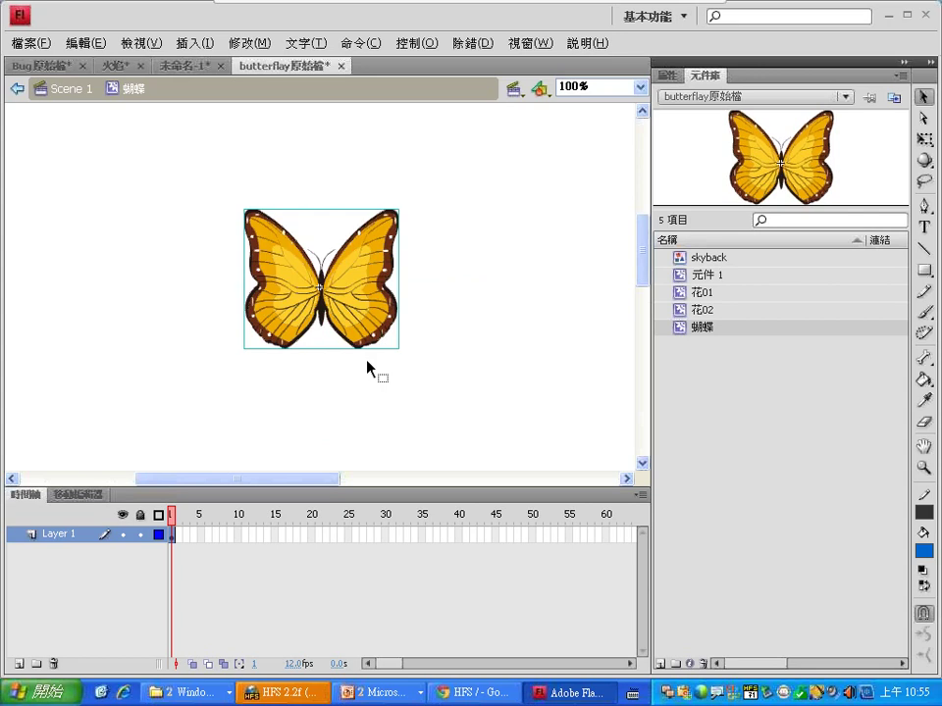
{"action": "key", "text": "Left"}
{"action": "key", "text": "Left"}
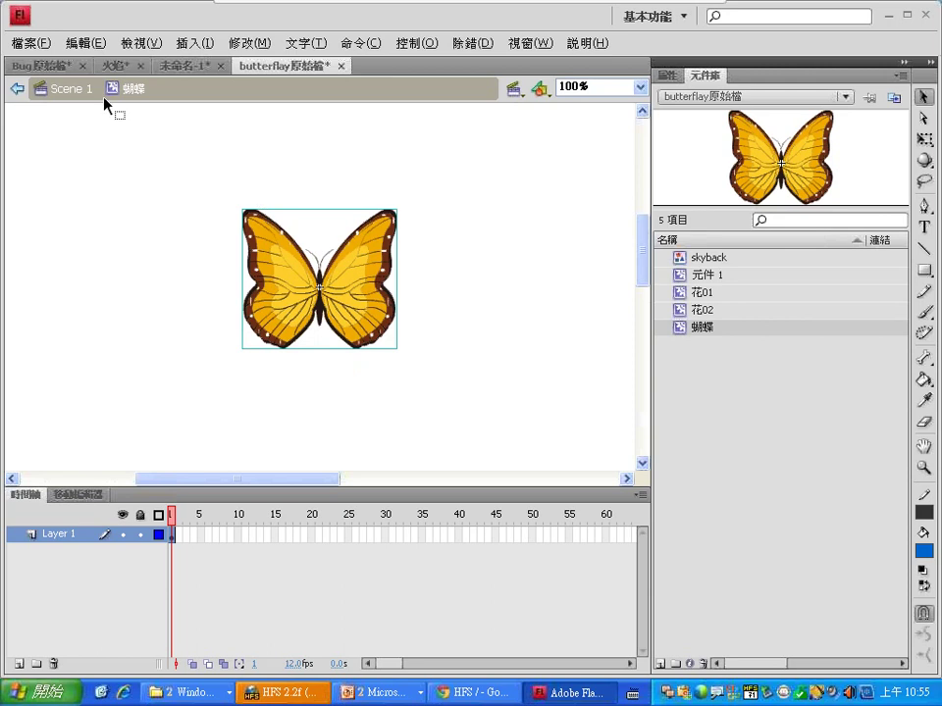
Step: Return to Scene 1, place a 蝴蝶 instance on the 蝴蝶 layer above the green hill, and select it for Free Transform
{"action": "left_click", "coordinate": [68, 89]}
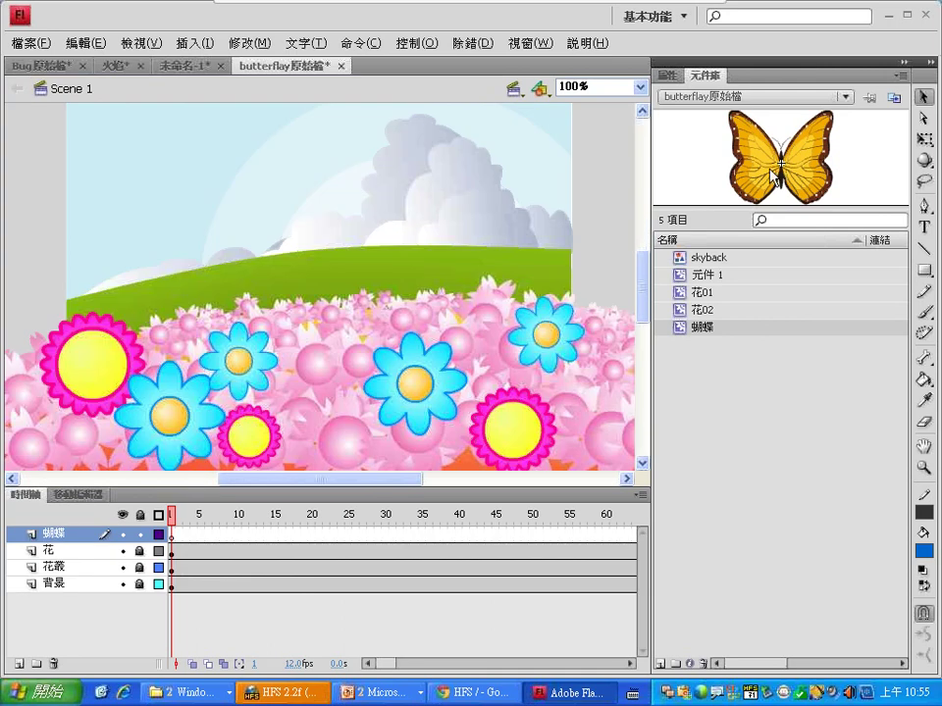
{"action": "mouse_move", "coordinate": [780, 157]}
{"action": "left_mouse_down"}
{"action": "mouse_move", "coordinate": [668, 185]}
{"action": "mouse_move", "coordinate": [329, 226]}
{"action": "mouse_move", "coordinate": [346, 208]}
{"action": "left_mouse_up"}
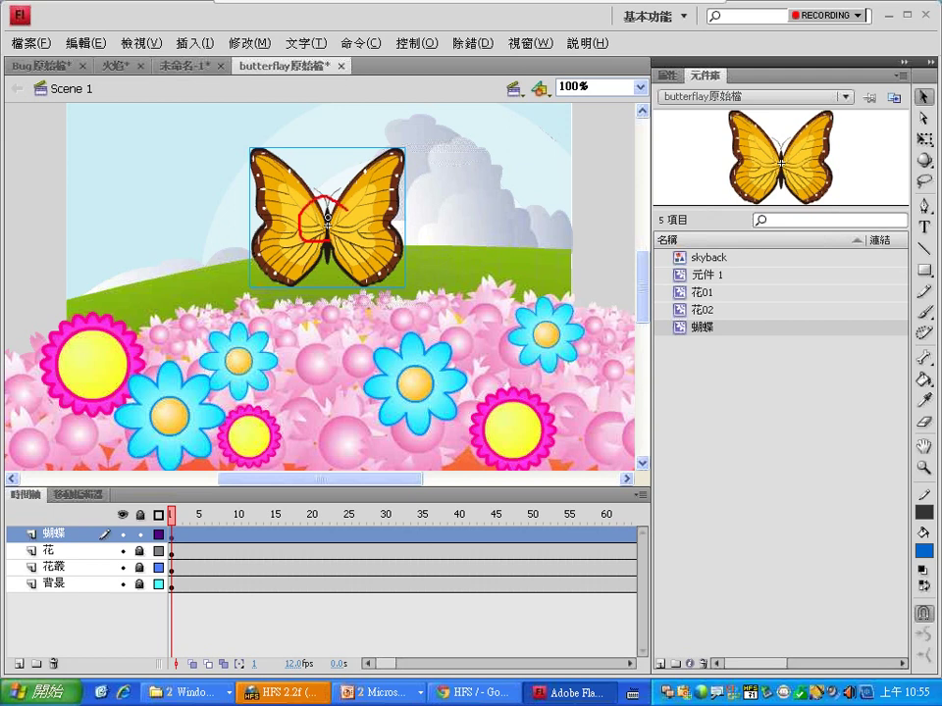
{"action": "left_click_drag", "start_coordinate": [345, 208], "coordinate": [345, 265]}
{"action": "left_click_drag", "start_coordinate": [327, 219], "coordinate": [330, 225]}
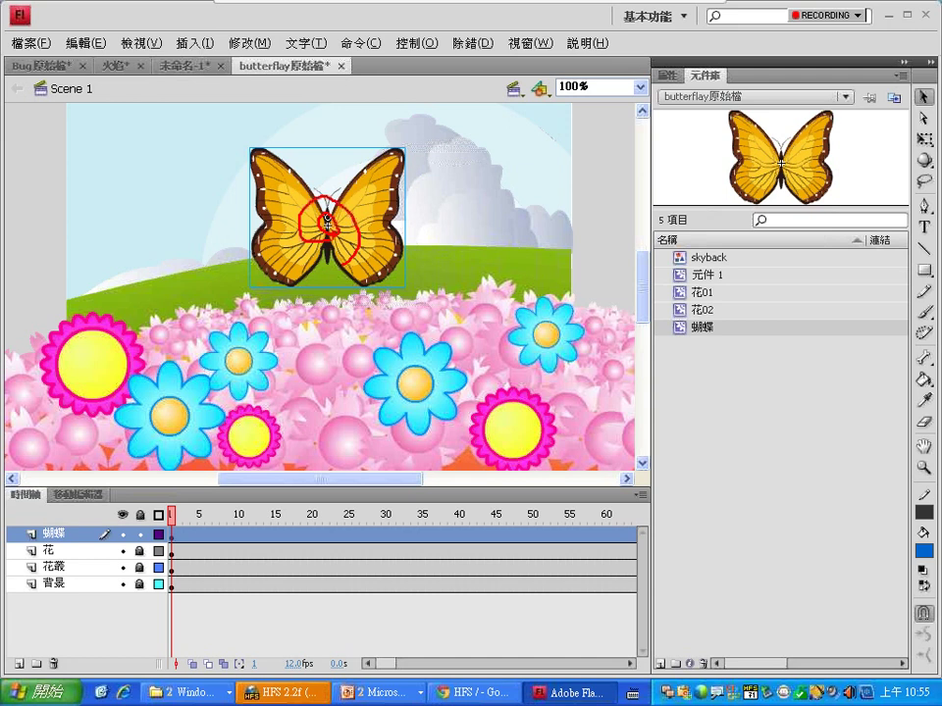
{"action": "key", "text": "ctrl+z"}
{"action": "key", "text": "ctrl+z"}
{"action": "key", "text": "ctrl+z"}
{"action": "left_click", "coordinate": [924, 139]}
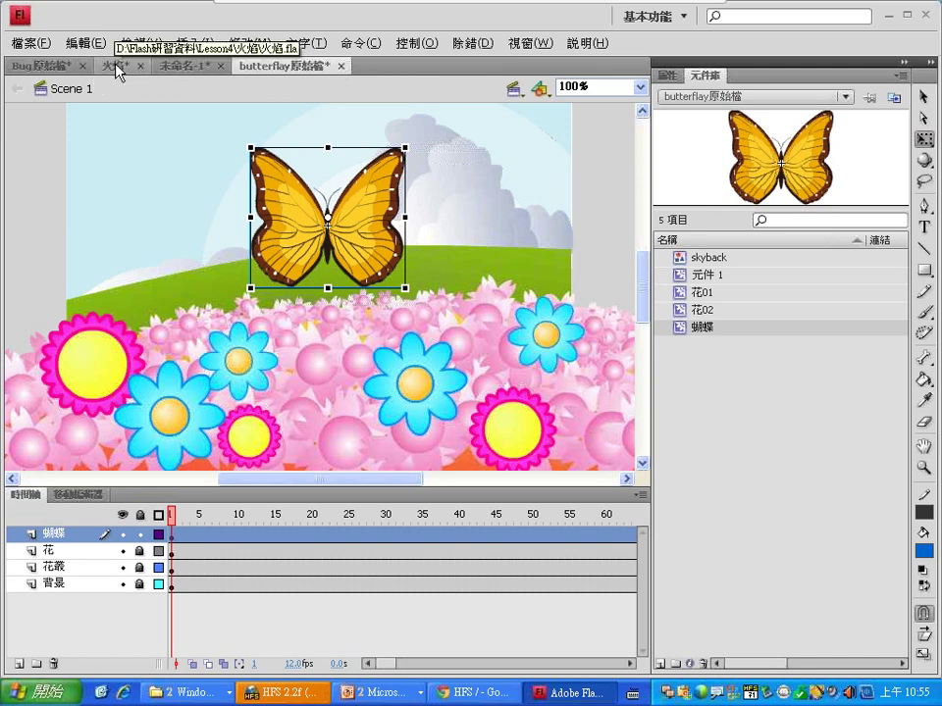
Step: Switch to the 未命名-1 document, hide the 字 layer, and select the first flame on the 火焰 layer to examine its registration point
{"action": "left_click", "coordinate": [183, 66]}
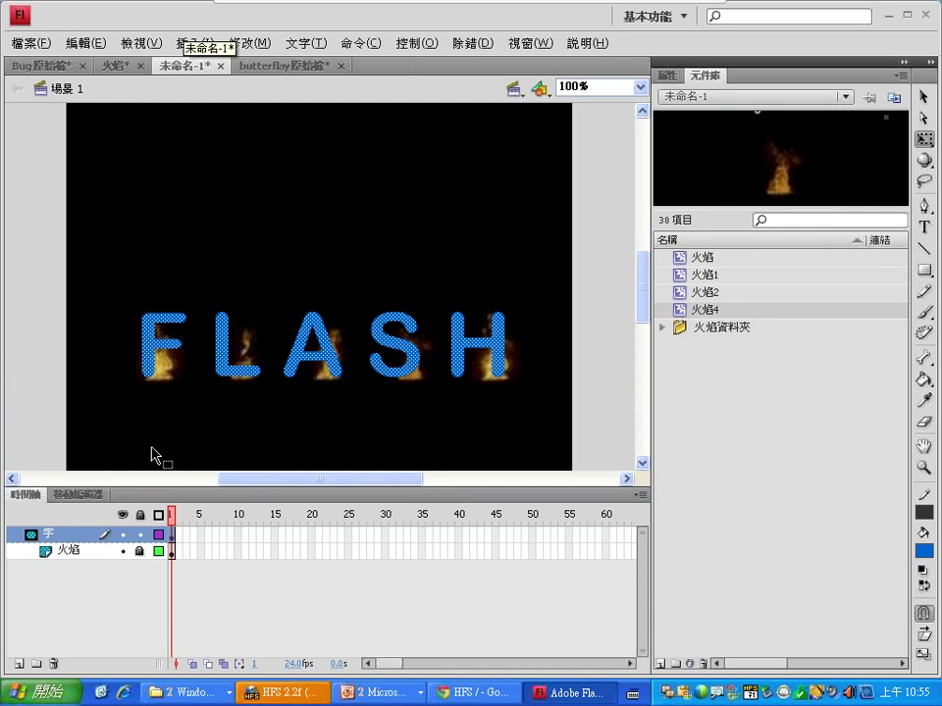
{"action": "left_click", "coordinate": [122, 533]}
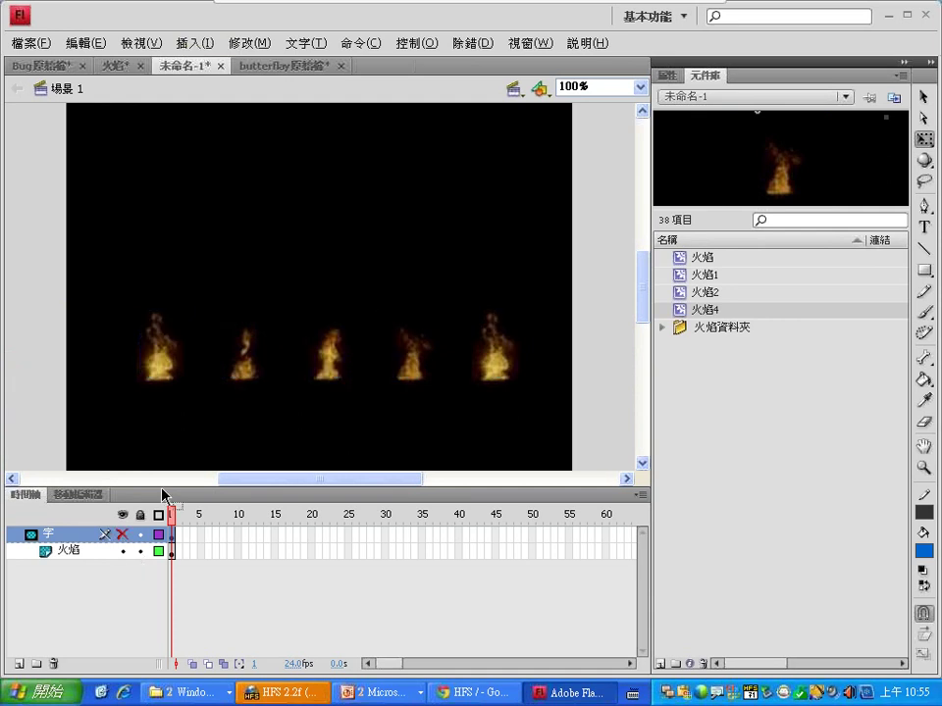
{"action": "left_click", "coordinate": [177, 377]}
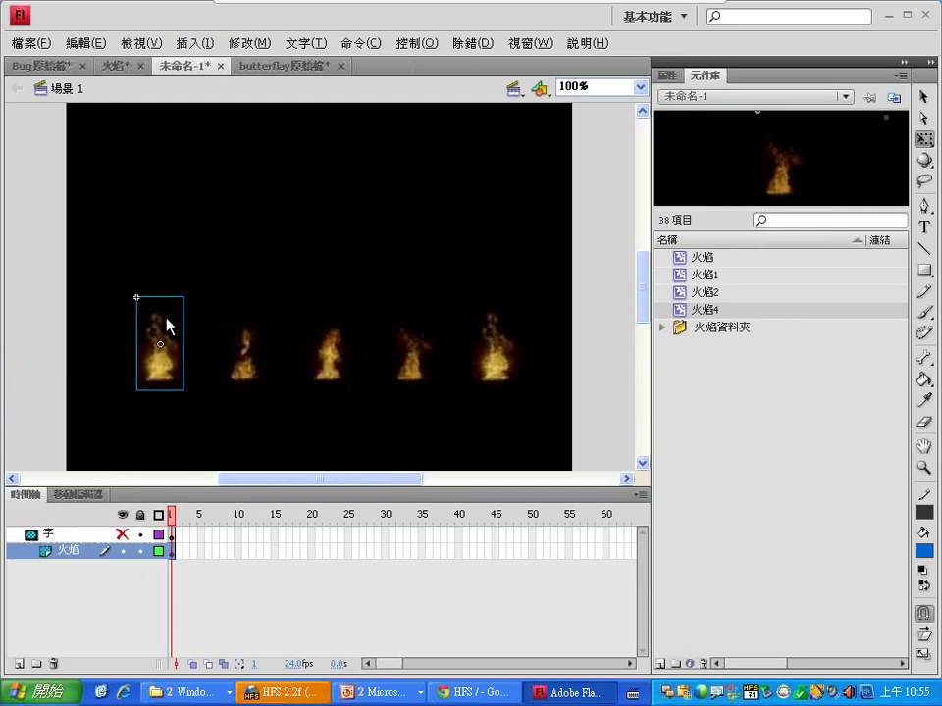
{"action": "left_click", "coordinate": [136, 297]}
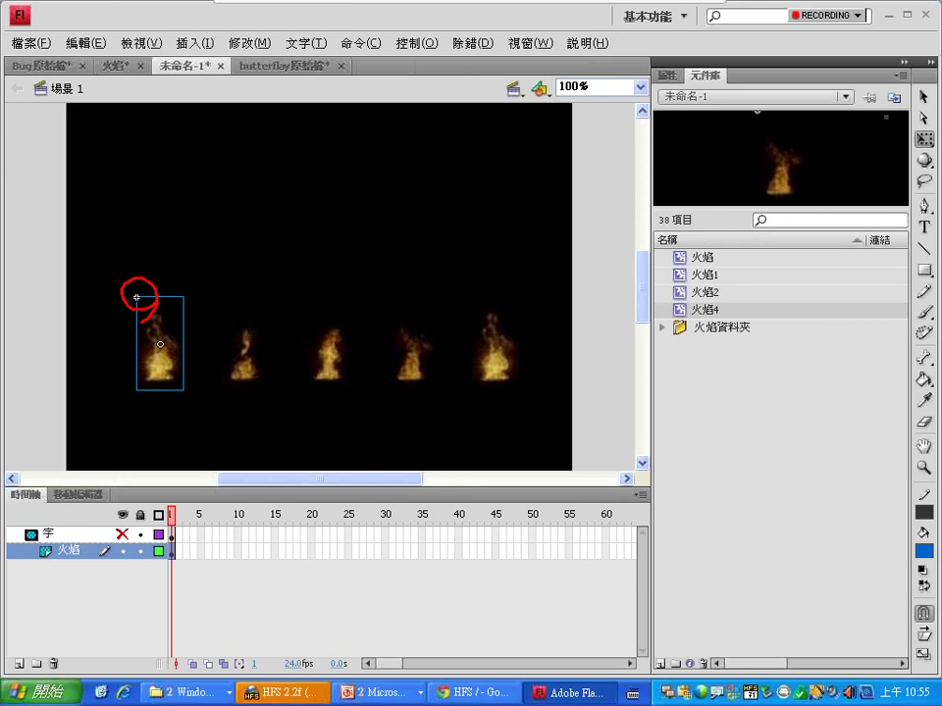
Step: Open the 火焰 symbol, compare the flame's position with the registration point, and scrub its timeline through to frame 33
{"action": "double_click", "coordinate": [702, 257]}
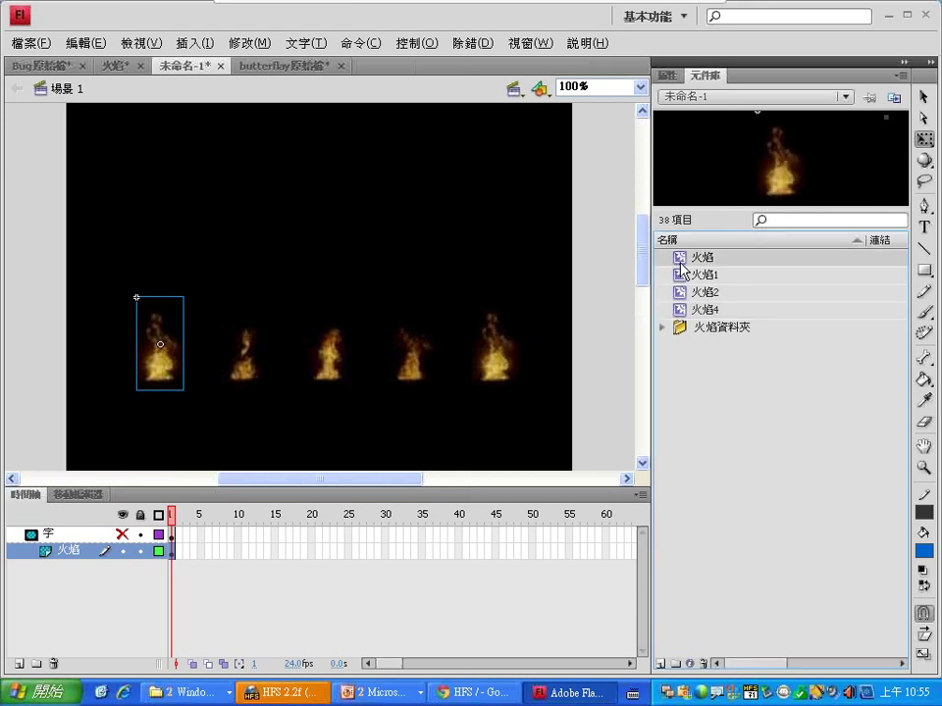
{"action": "left_click", "coordinate": [320, 286]}
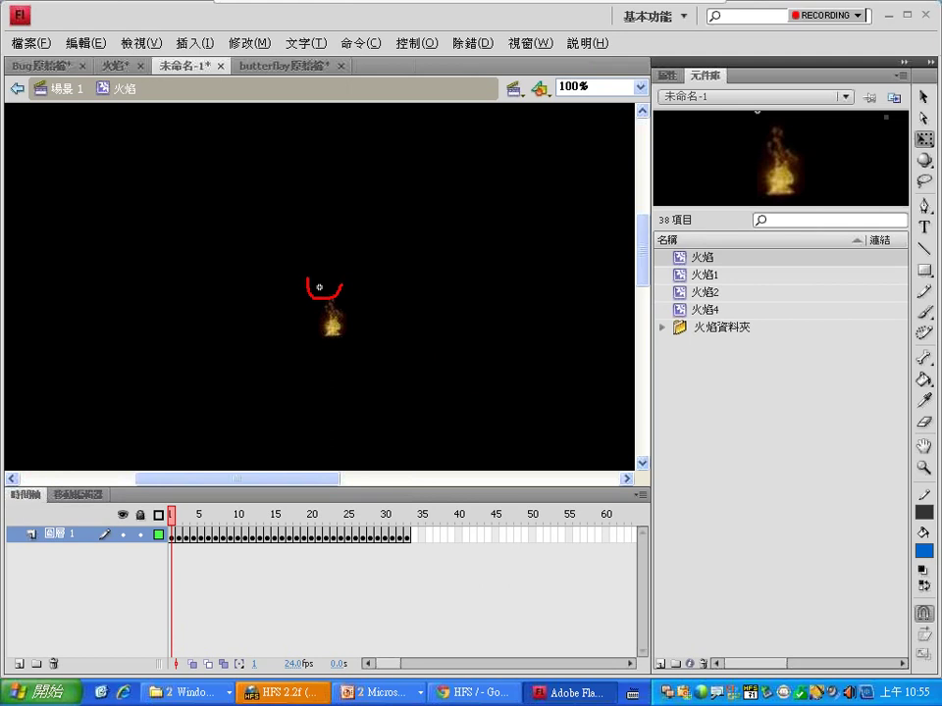
{"action": "left_click", "coordinate": [349, 333]}
{"action": "left_click", "coordinate": [923, 97]}
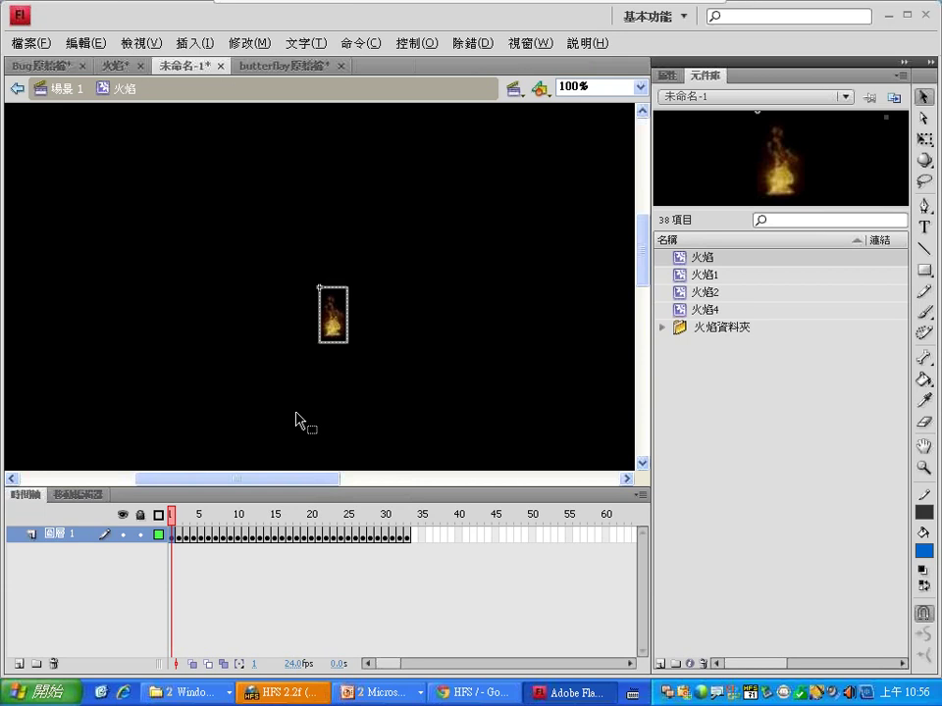
{"action": "left_click", "coordinate": [238, 518]}
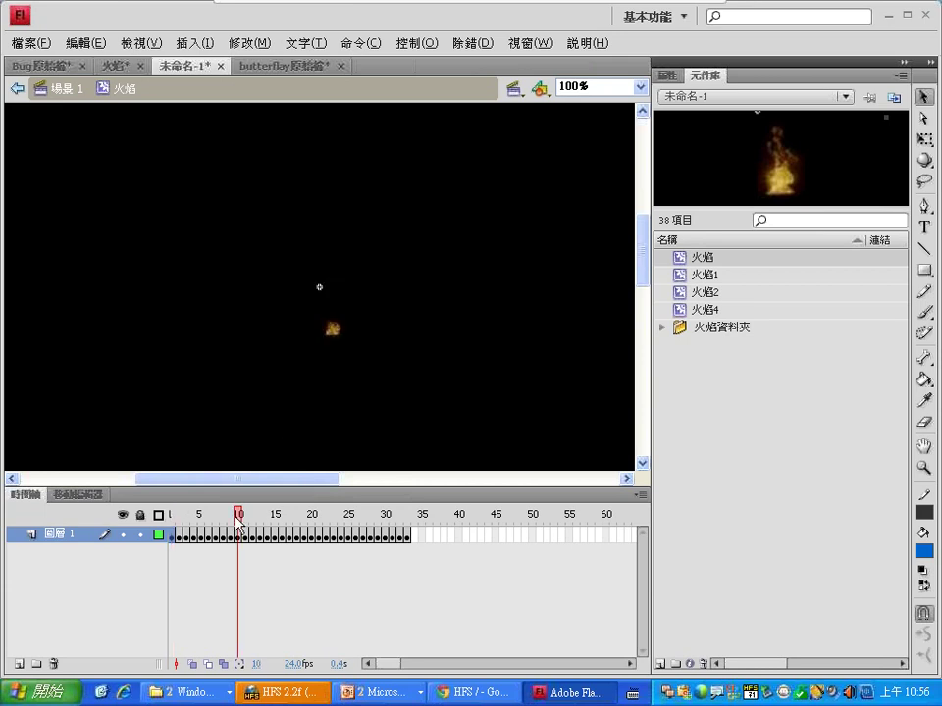
{"action": "left_click_drag", "start_coordinate": [237, 518], "coordinate": [413, 525]}
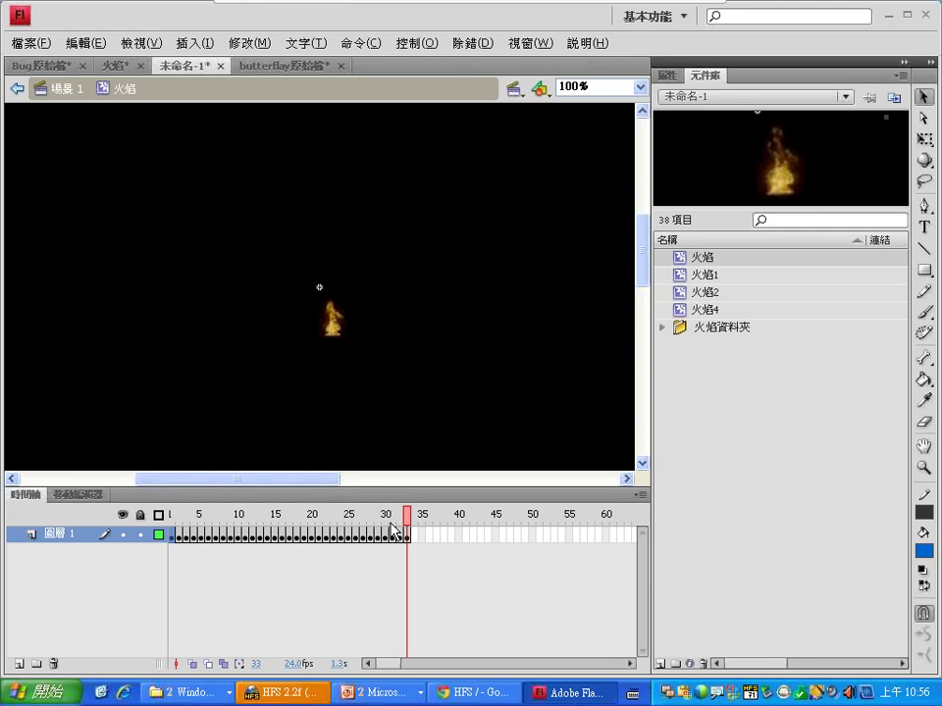
Step: Return to the butterflay原始檔 document, reopen the 蝴蝶 symbol, and cut the butterfly and paste it back in the centre
{"action": "left_click", "coordinate": [301, 66]}
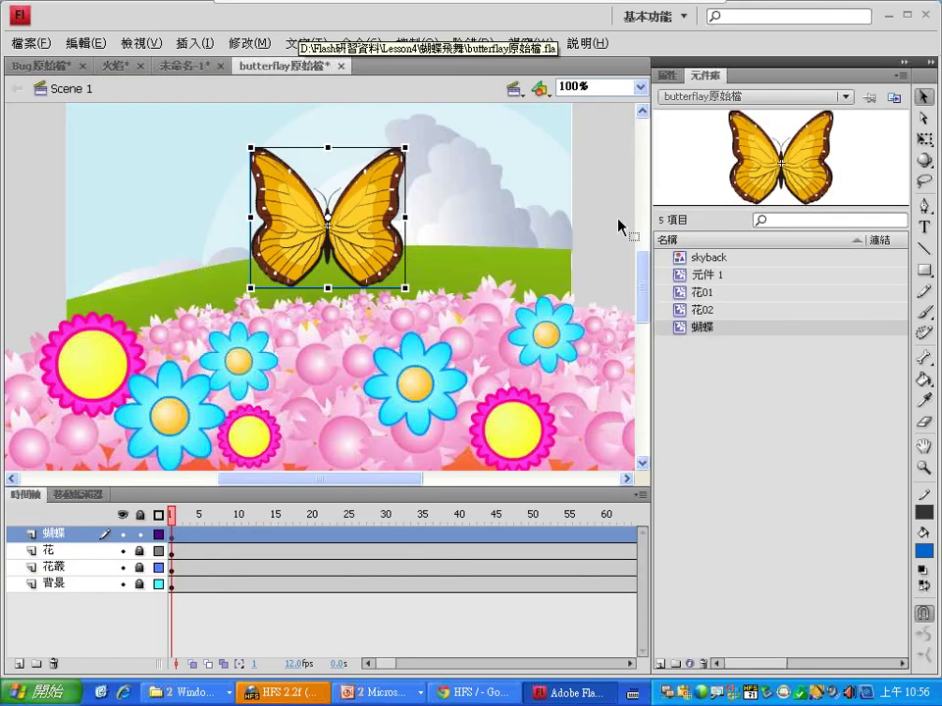
{"action": "double_click", "coordinate": [676, 330]}
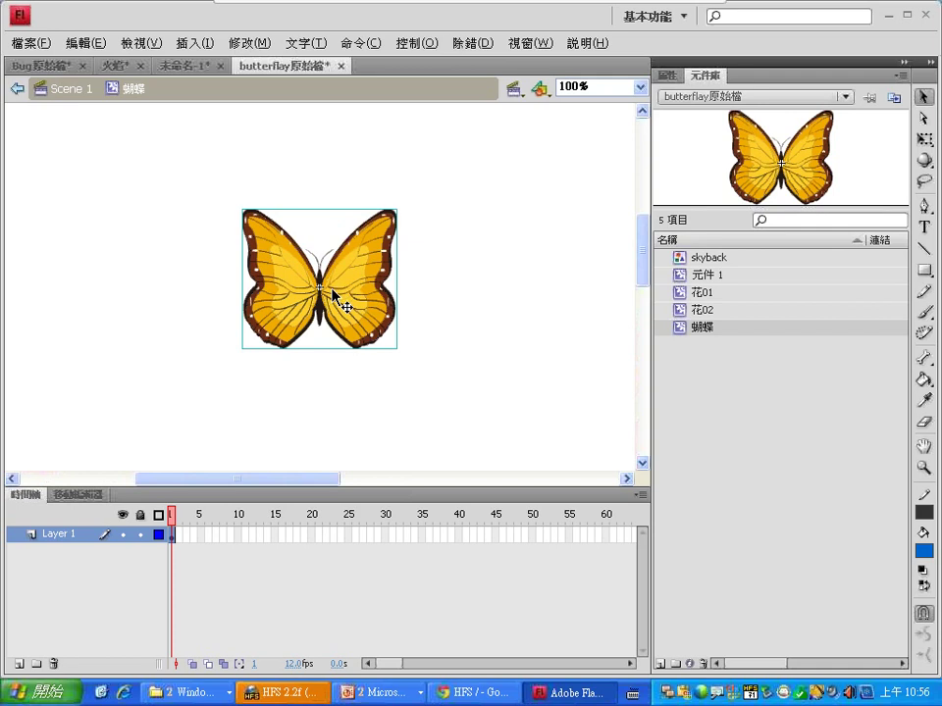
{"action": "key", "text": "ctrl+b"}
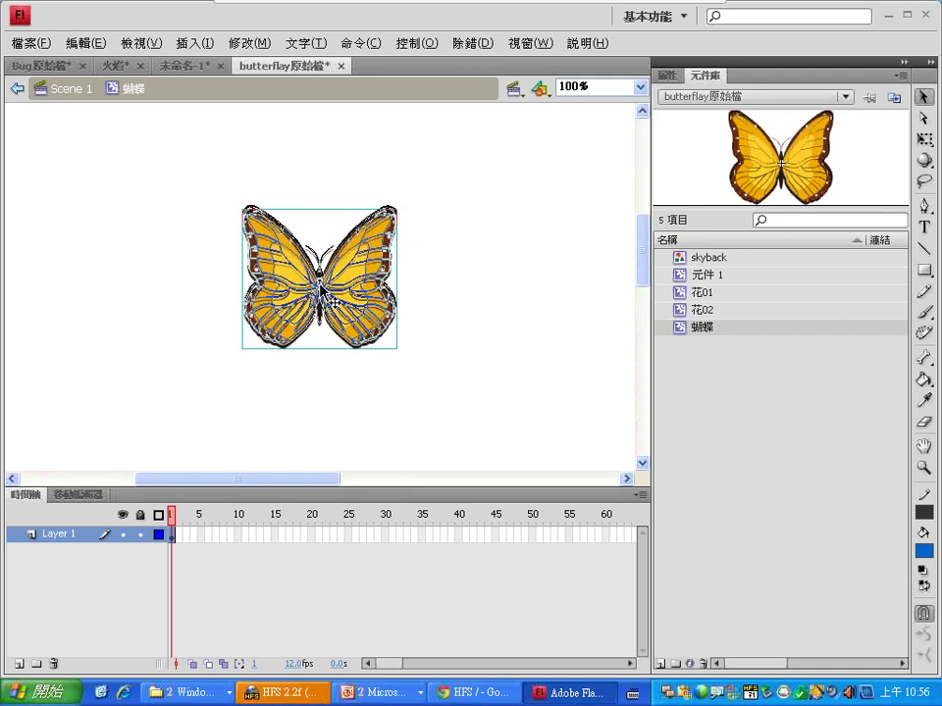
{"action": "key", "text": "ctrl+z"}
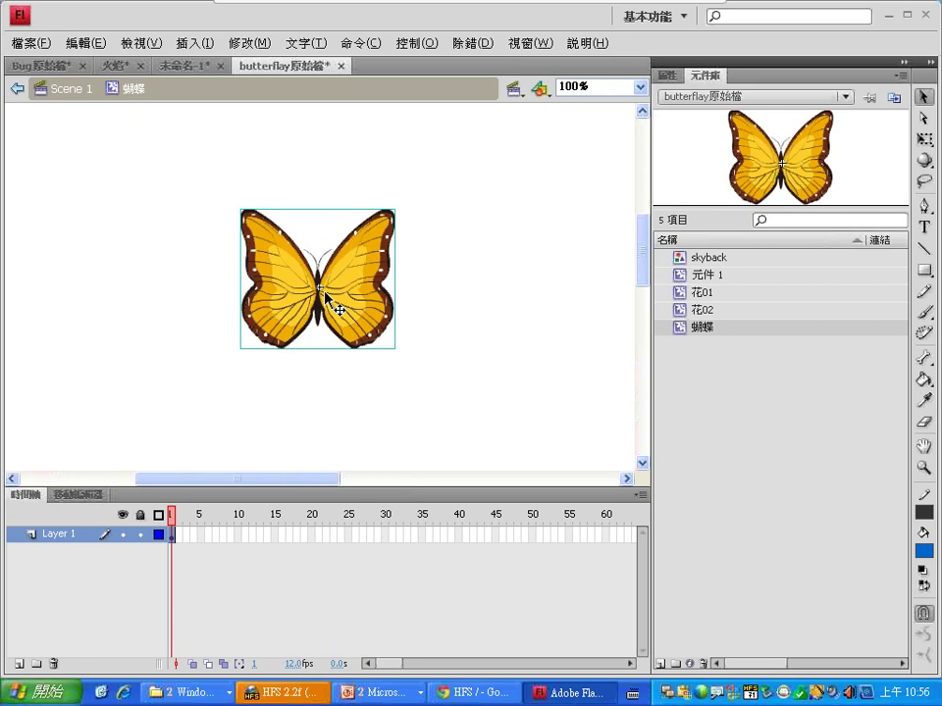
{"action": "key", "text": "ctrl+x"}
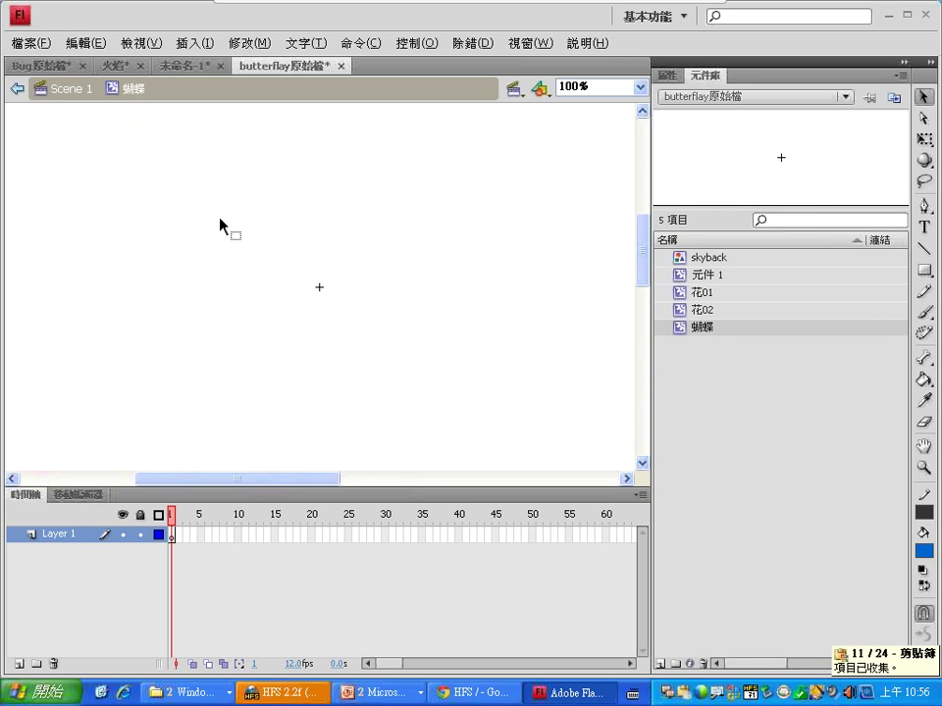
{"action": "left_click", "coordinate": [85, 43]}
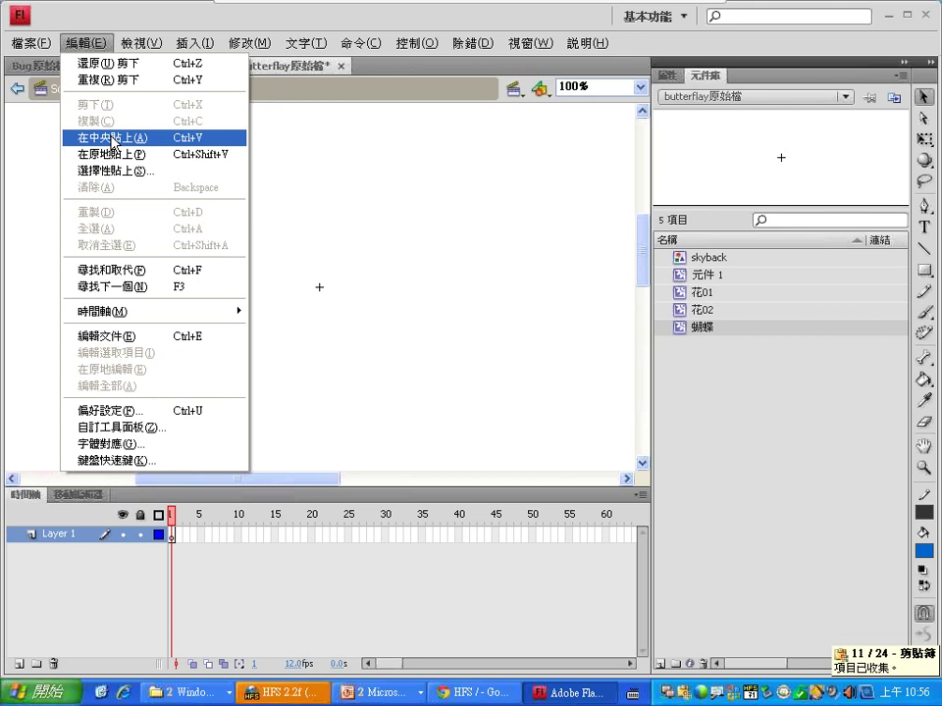
{"action": "left_click", "coordinate": [113, 138]}
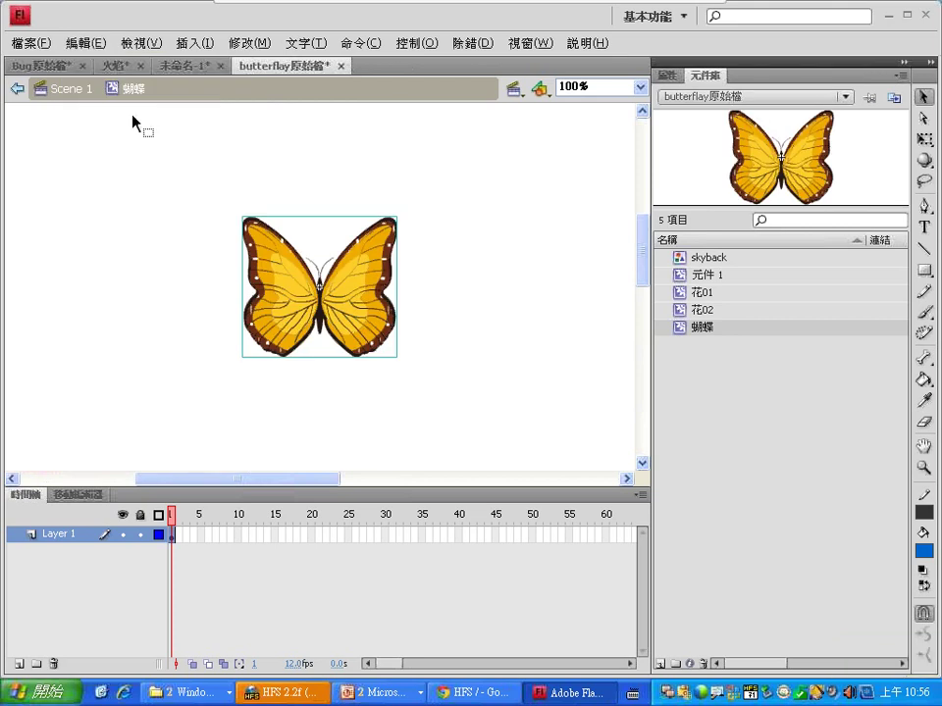
Step: Break the butterfly apart once into its separate wings, antennae and body
{"action": "left_click", "coordinate": [702, 22]}
{"action": "left_click", "coordinate": [250, 43]}
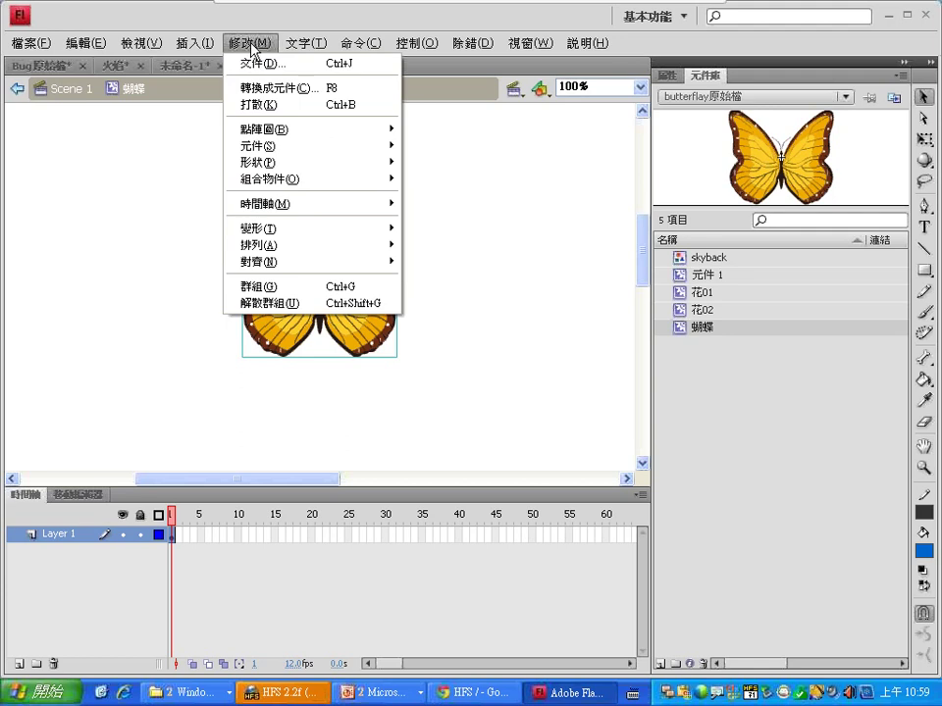
{"action": "left_click", "coordinate": [263, 105]}
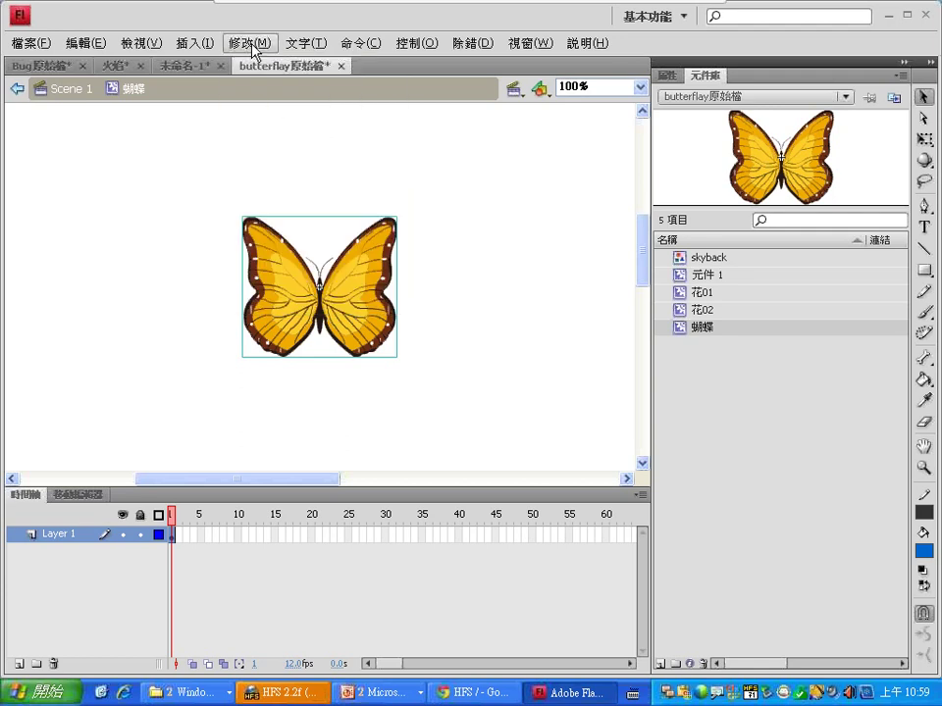
{"action": "left_click", "coordinate": [252, 46]}
{"action": "left_click", "coordinate": [252, 103]}
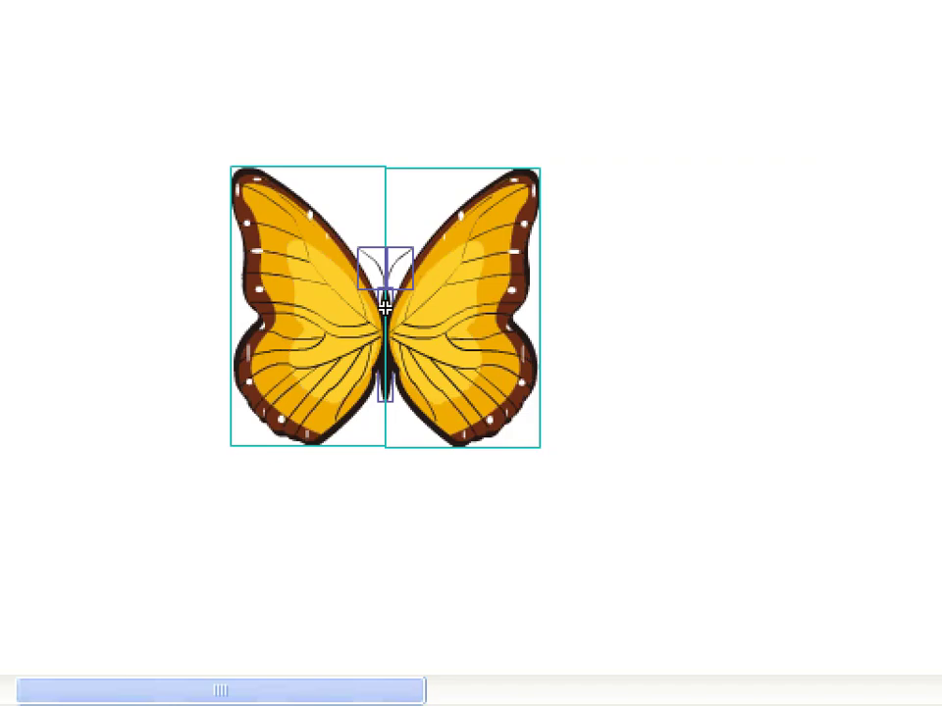
{"action": "left_click_drag", "start_coordinate": [307, 125], "coordinate": [349, 111]}
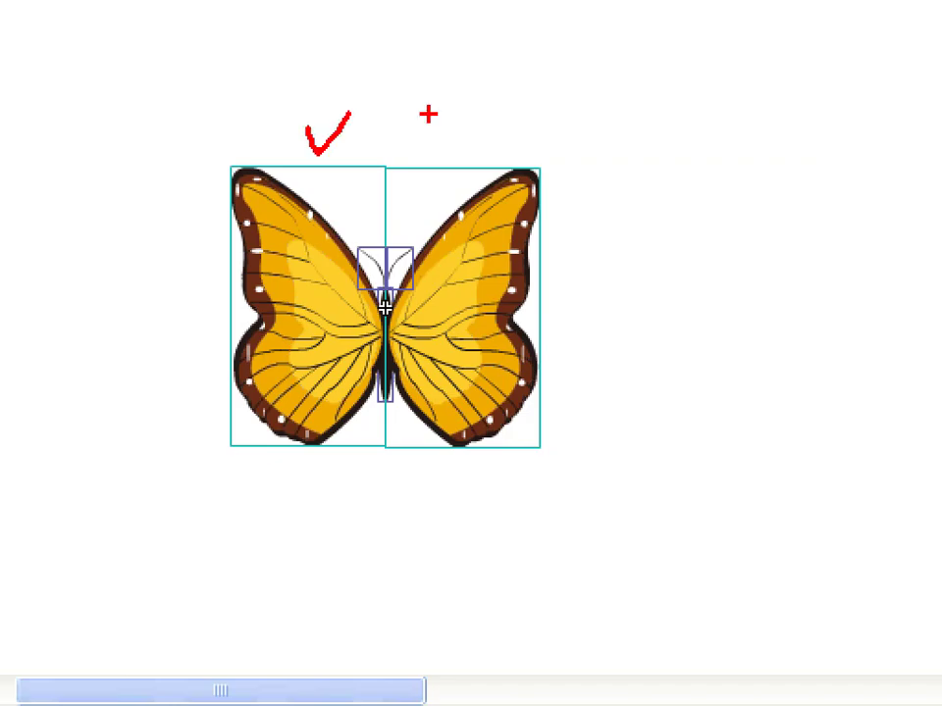
{"action": "left_click_drag", "start_coordinate": [433, 115], "coordinate": [555, 93]}
{"action": "left_click_drag", "start_coordinate": [379, 265], "coordinate": [370, 278]}
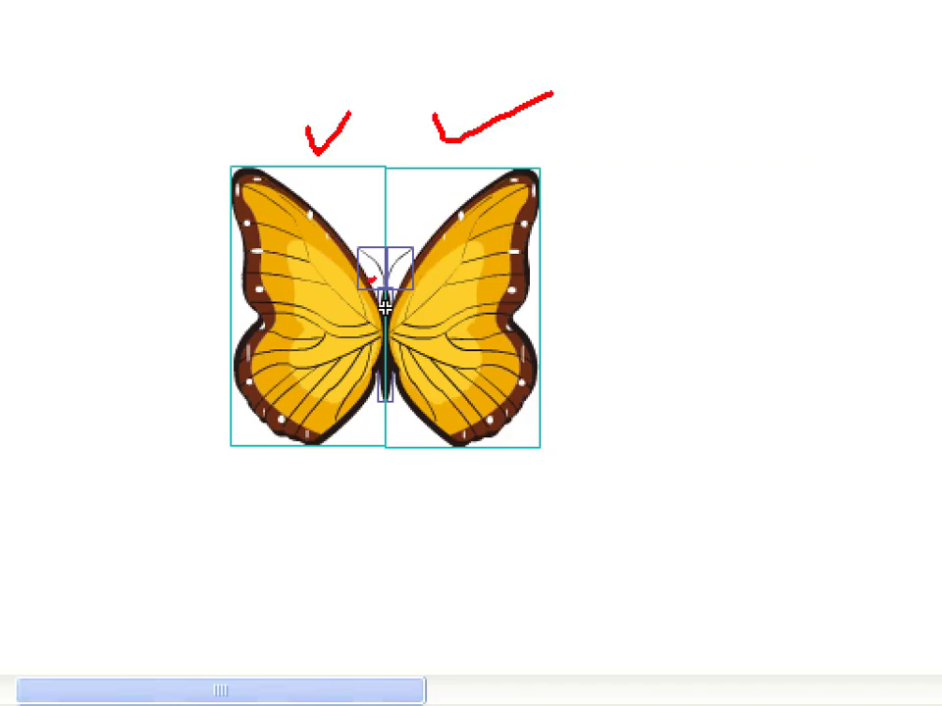
{"action": "left_click_drag", "start_coordinate": [362, 224], "coordinate": [388, 208]}
{"action": "left_click_drag", "start_coordinate": [392, 218], "coordinate": [422, 201]}
{"action": "mouse_move", "coordinate": [387, 388]}
{"action": "left_mouse_down"}
{"action": "mouse_move", "coordinate": [414, 315]}
{"action": "mouse_move", "coordinate": [378, 395]}
{"action": "left_mouse_up"}
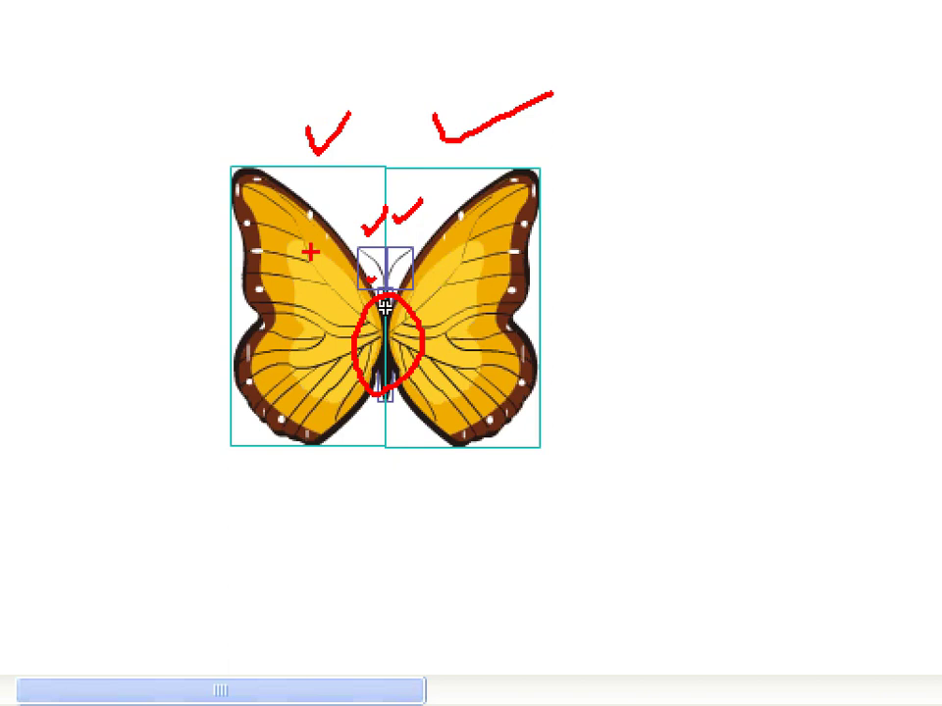
{"action": "key", "text": "e"}
{"action": "left_click_drag", "start_coordinate": [283, 185], "coordinate": [367, 145]}
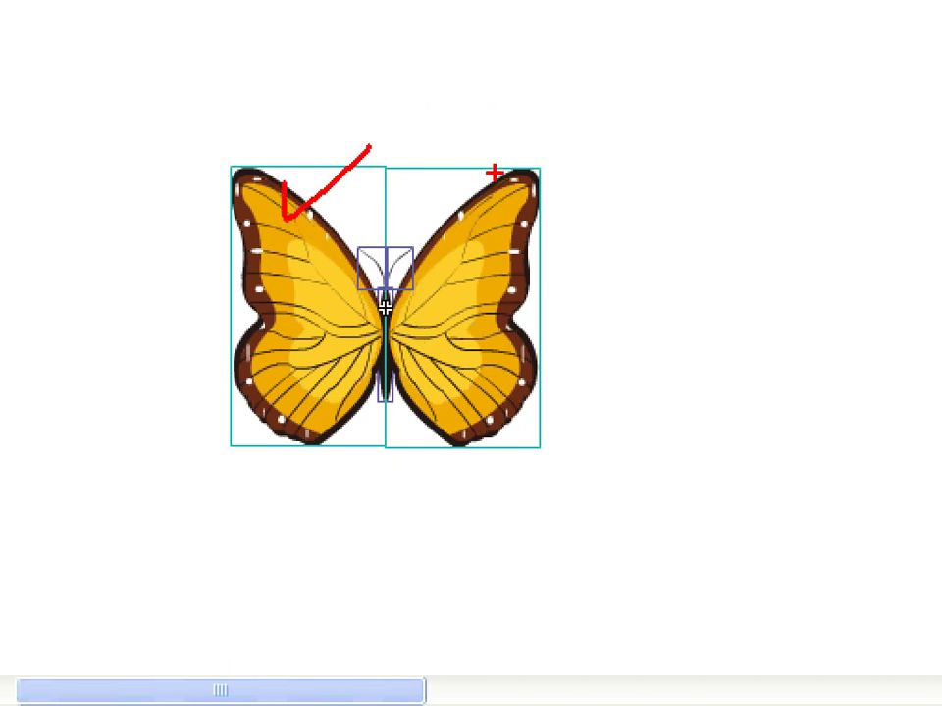
{"action": "mouse_move", "coordinate": [481, 169]}
{"action": "left_mouse_down"}
{"action": "mouse_move", "coordinate": [530, 180]}
{"action": "mouse_move", "coordinate": [563, 152]}
{"action": "left_mouse_up"}
{"action": "mouse_move", "coordinate": [420, 233]}
{"action": "left_mouse_down"}
{"action": "mouse_move", "coordinate": [358, 239]}
{"action": "mouse_move", "coordinate": [349, 382]}
{"action": "mouse_move", "coordinate": [395, 395]}
{"action": "mouse_move", "coordinate": [431, 284]}
{"action": "mouse_move", "coordinate": [391, 255]}
{"action": "left_mouse_up"}
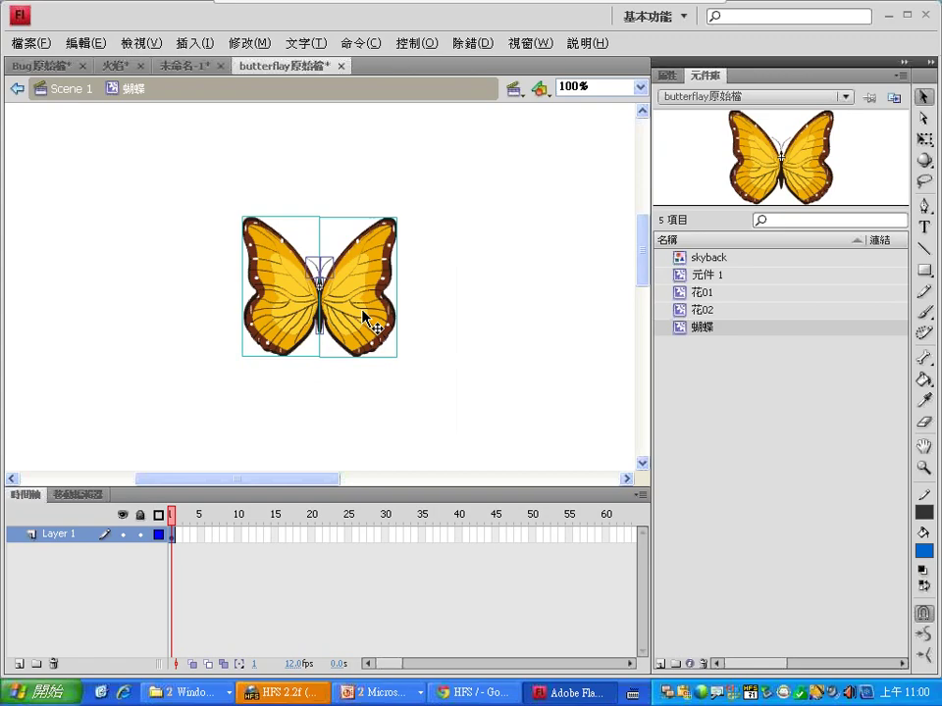
Step: Group the two antennae and the body into one piece, and check that each wing and the grouped body can be selected separately
{"action": "left_click", "coordinate": [427, 559]}
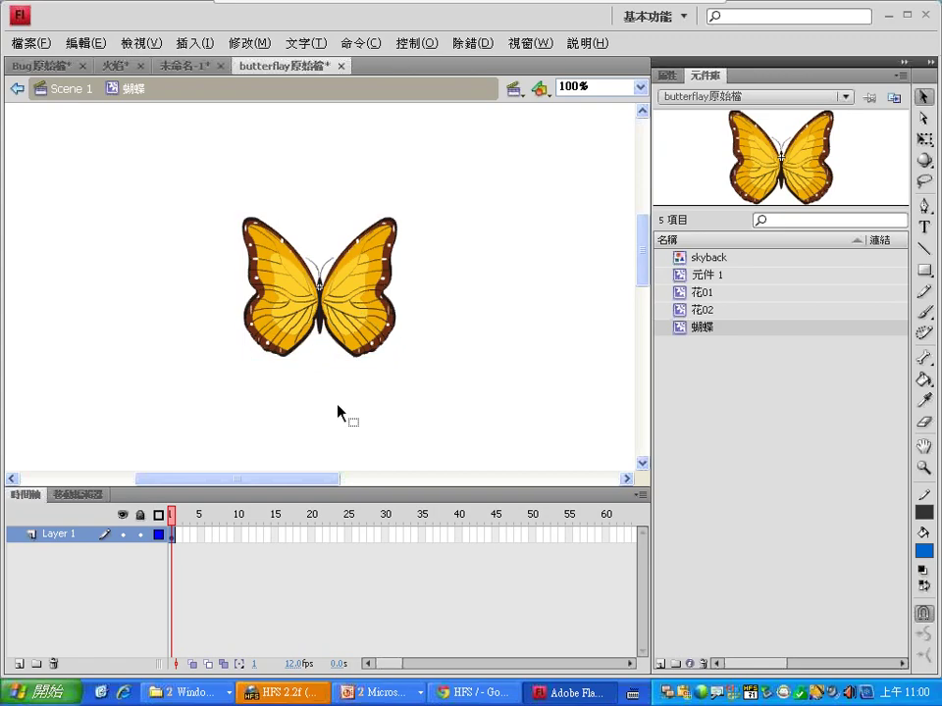
{"action": "left_click", "coordinate": [294, 338]}
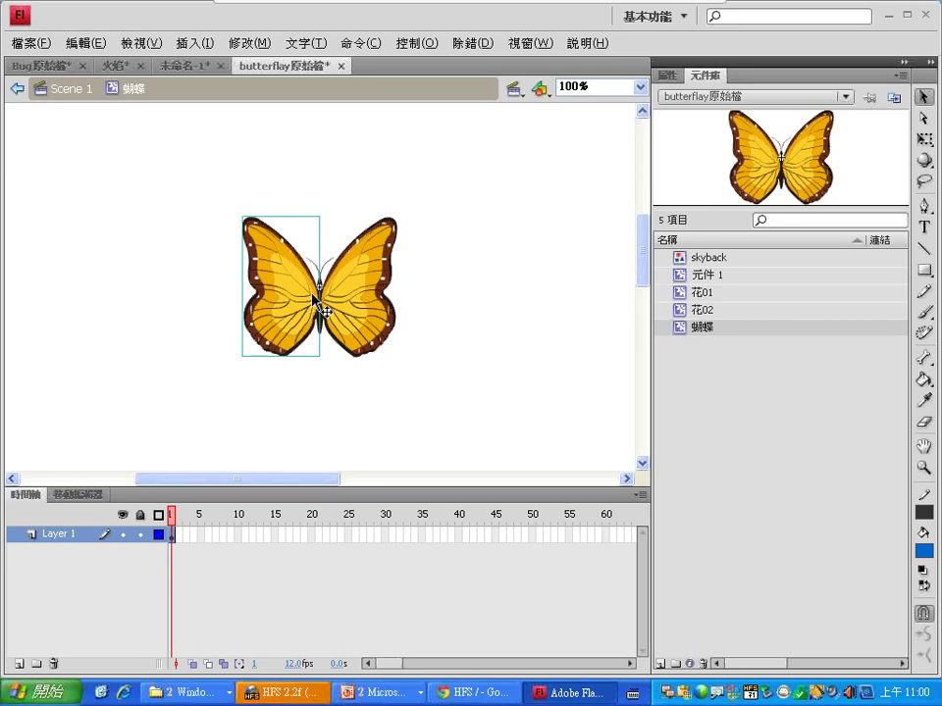
{"action": "left_click", "coordinate": [327, 267]}
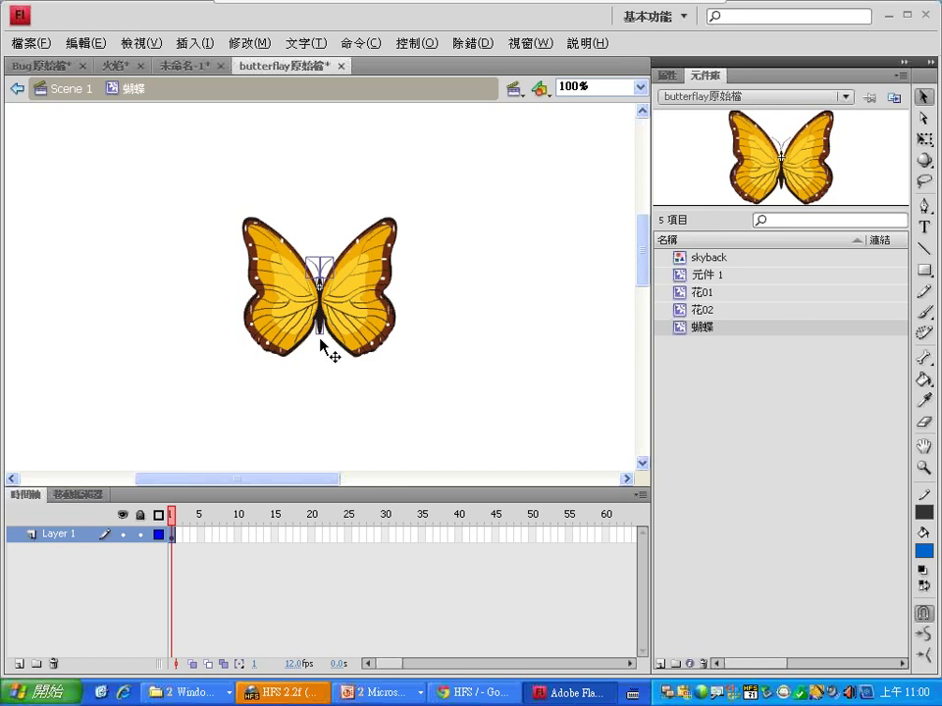
{"action": "left_click", "coordinate": [249, 44]}
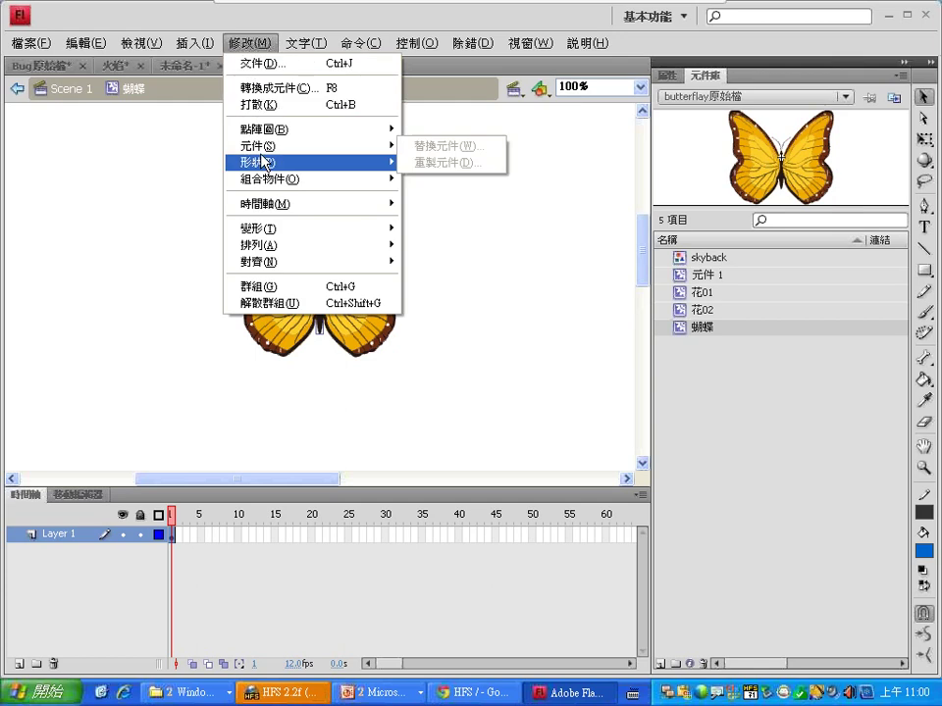
{"action": "mouse_move", "coordinate": [269, 263]}
{"action": "left_click", "coordinate": [271, 288]}
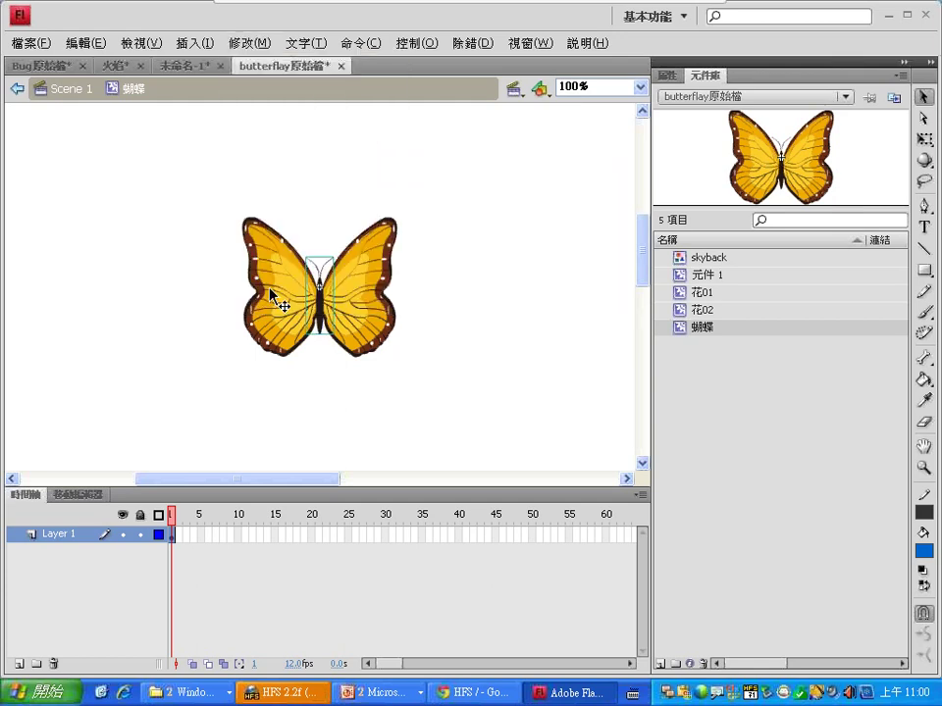
{"action": "left_click", "coordinate": [284, 320]}
{"action": "left_click", "coordinate": [322, 277]}
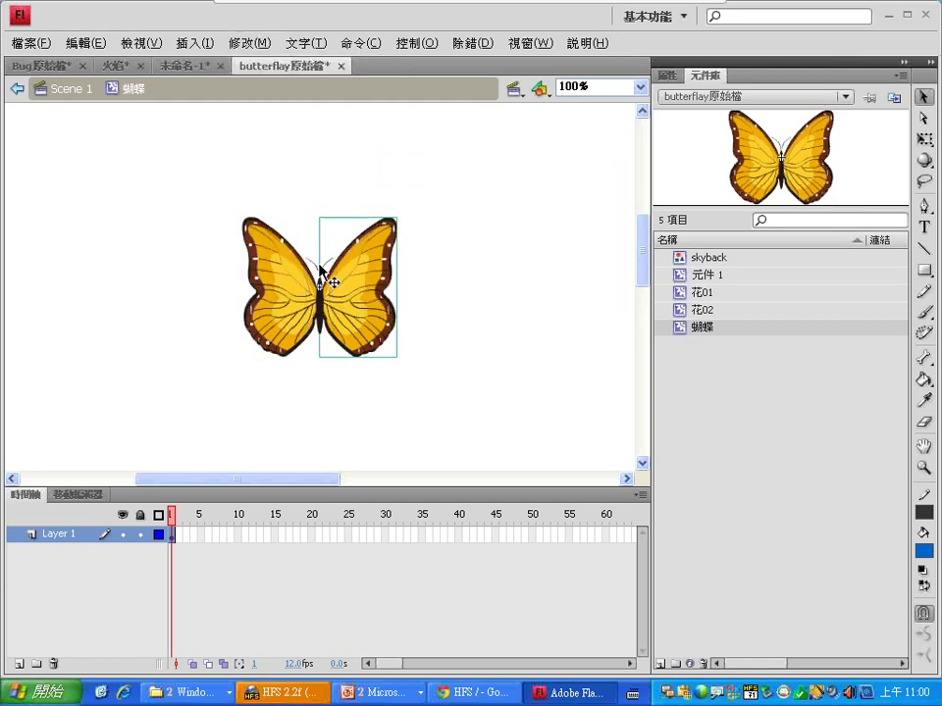
{"action": "left_click", "coordinate": [316, 272]}
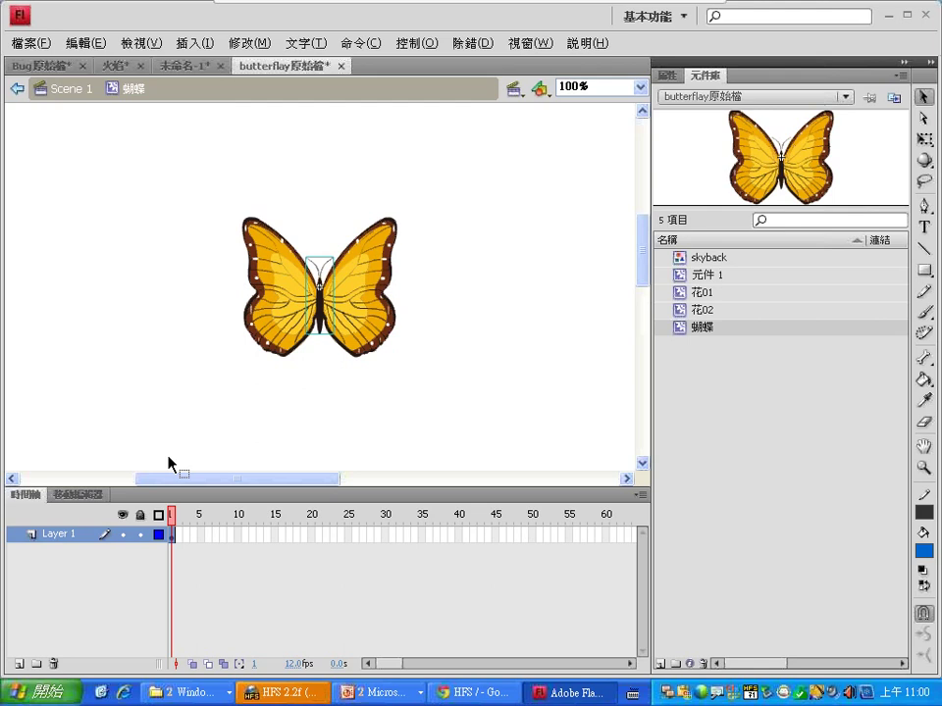
{"action": "left_click", "coordinate": [269, 301]}
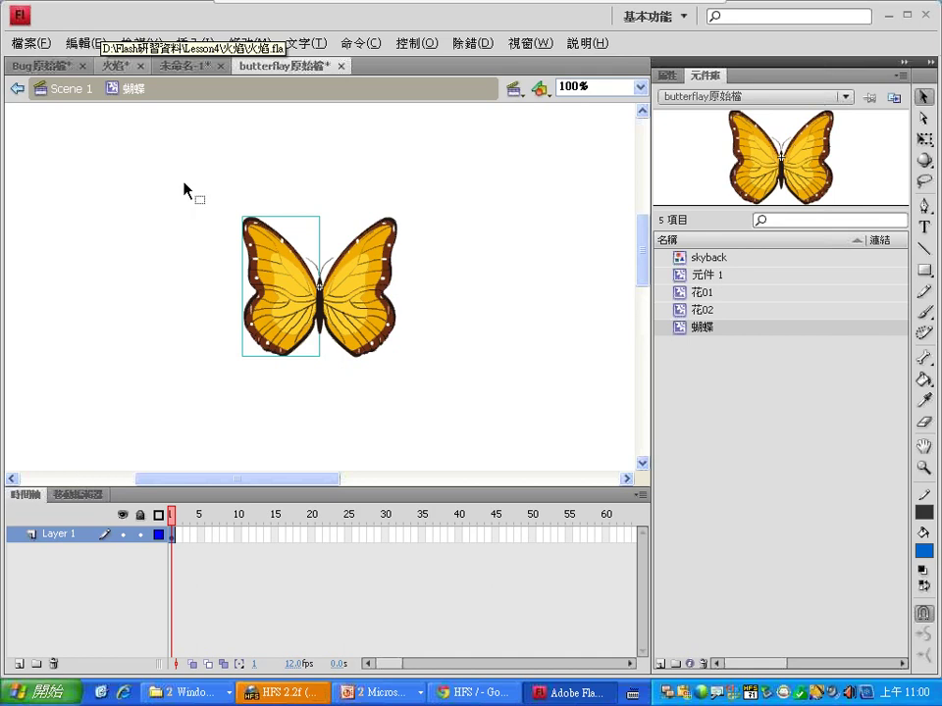
Step: Distribute the two wings and the grouped body to separate layers, and delete the emptied Layer 1
{"action": "left_click_drag", "start_coordinate": [185, 184], "coordinate": [490, 447]}
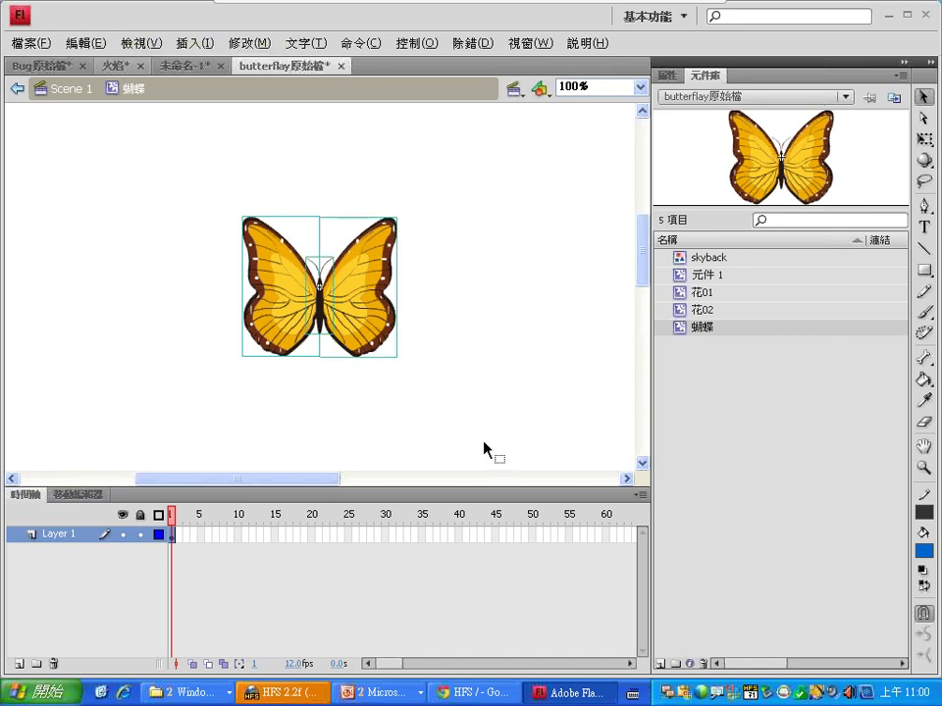
{"action": "left_click", "coordinate": [240, 44]}
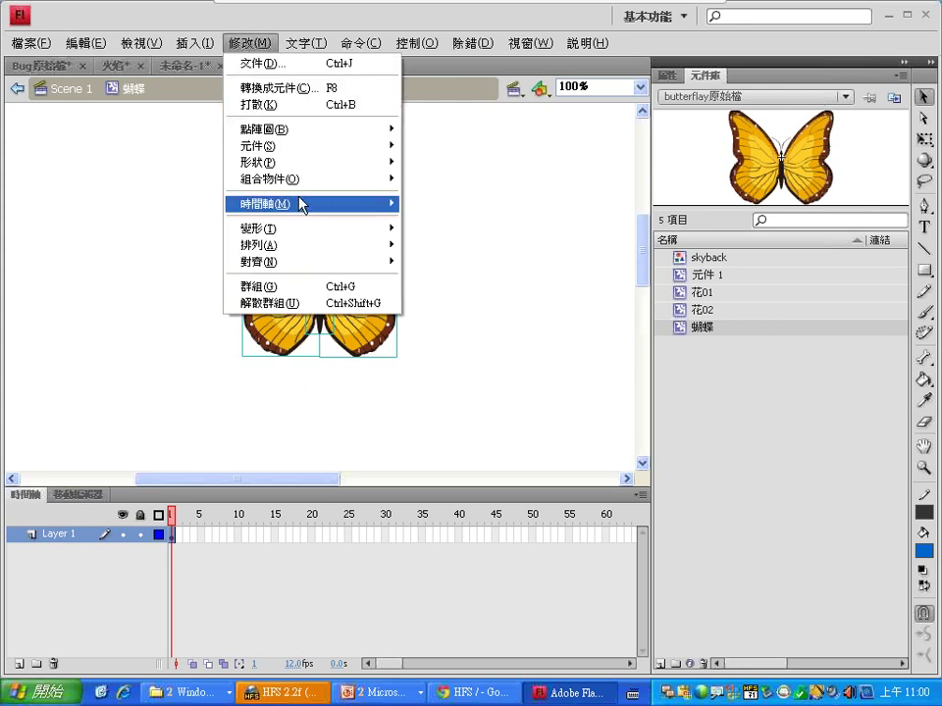
{"action": "mouse_move", "coordinate": [301, 204]}
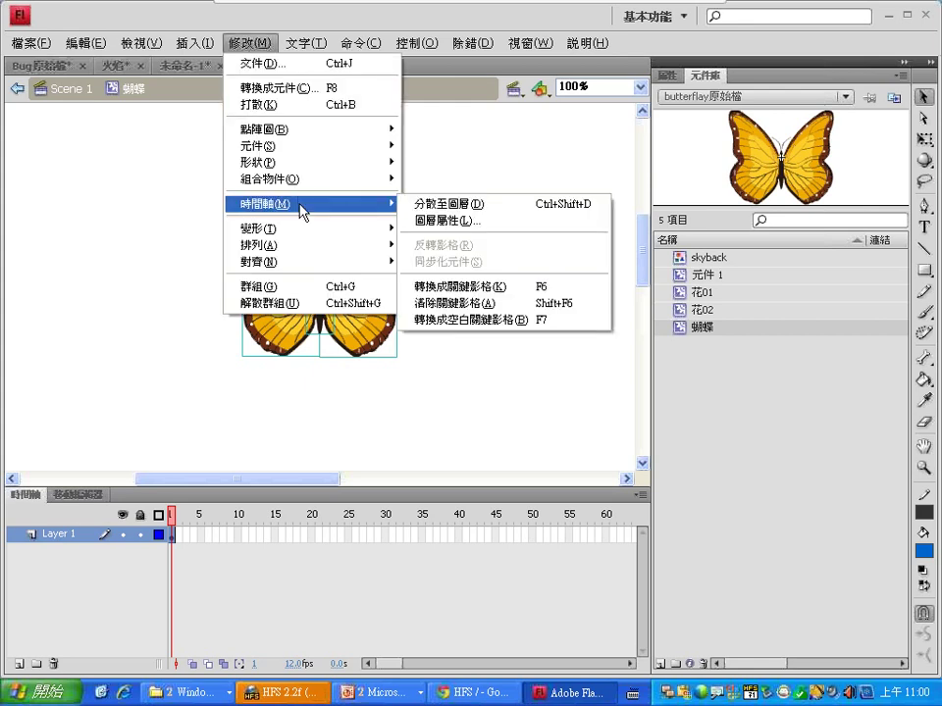
{"action": "left_click", "coordinate": [530, 206]}
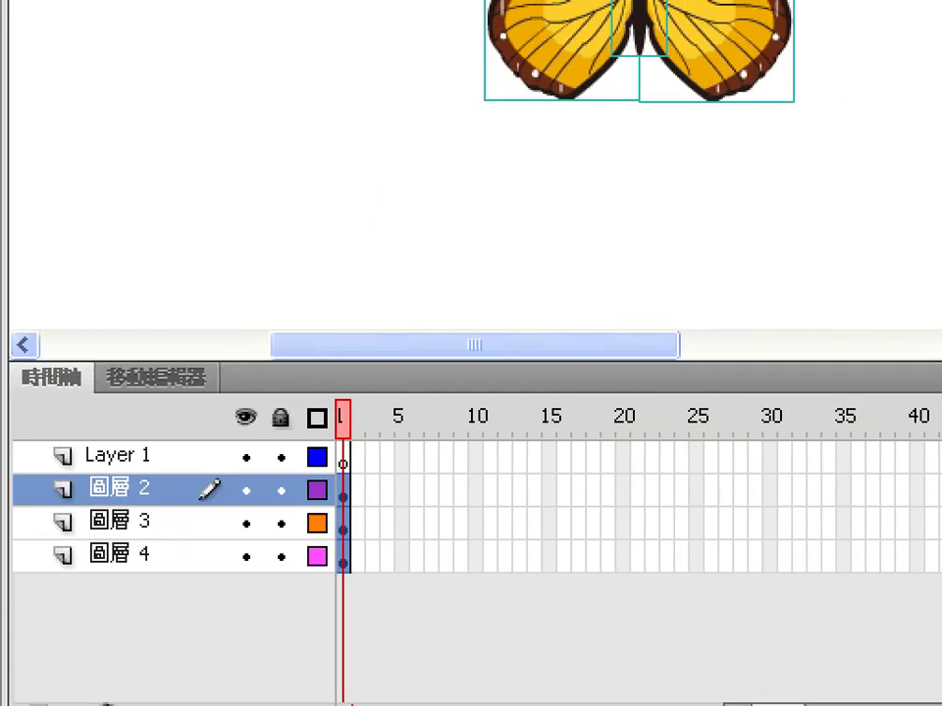
{"action": "mouse_move", "coordinate": [351, 469]}
{"action": "left_mouse_down"}
{"action": "mouse_move", "coordinate": [332, 472]}
{"action": "mouse_move", "coordinate": [346, 446]}
{"action": "mouse_move", "coordinate": [373, 454]}
{"action": "mouse_move", "coordinate": [359, 600]}
{"action": "left_mouse_up"}
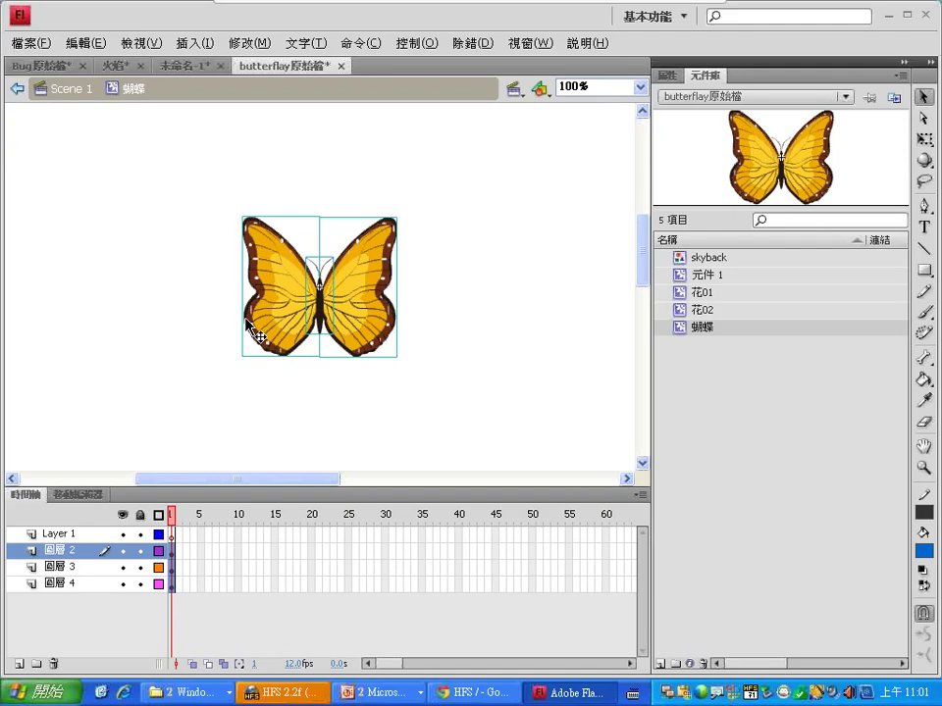
{"action": "left_click", "coordinate": [69, 535]}
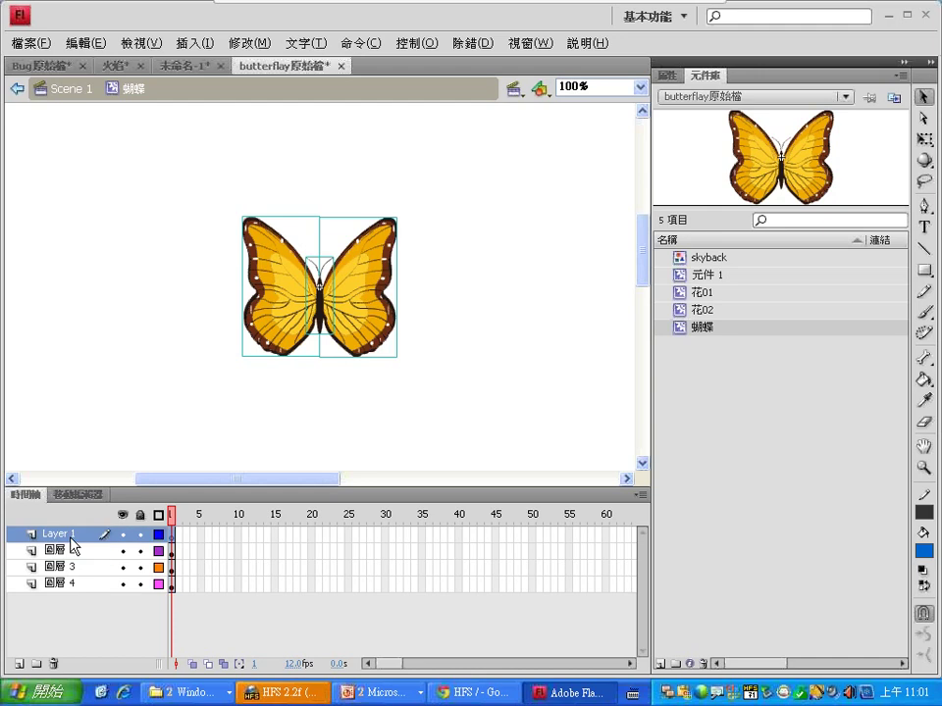
{"action": "left_click", "coordinate": [57, 665]}
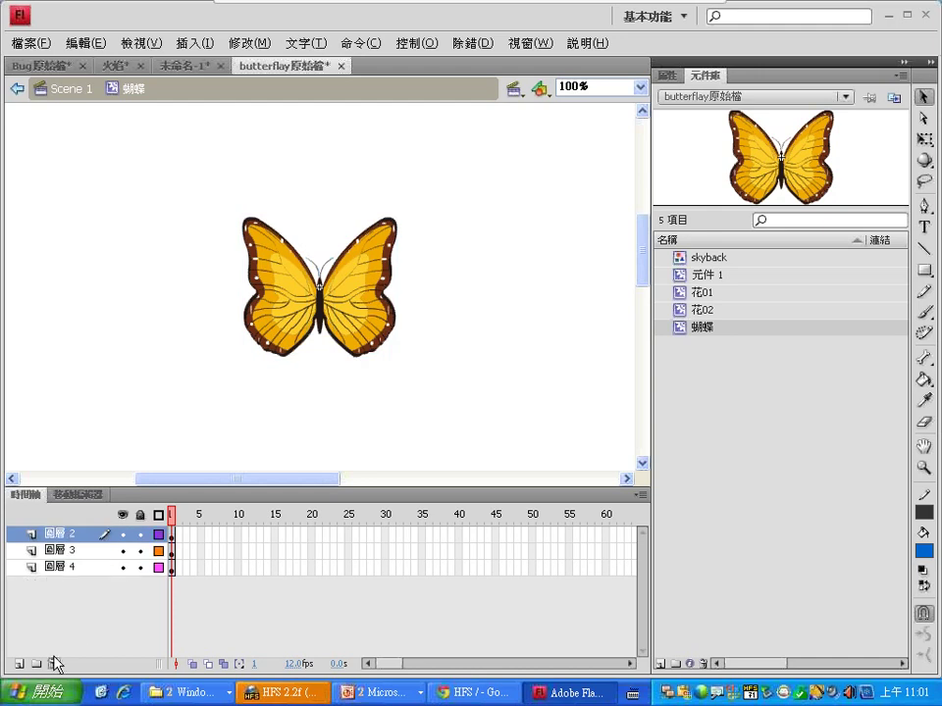
Step: Rename the three layers as body, right and left to match the butterfly part on each
{"action": "left_click", "coordinate": [70, 539]}
{"action": "double_click", "coordinate": [71, 532]}
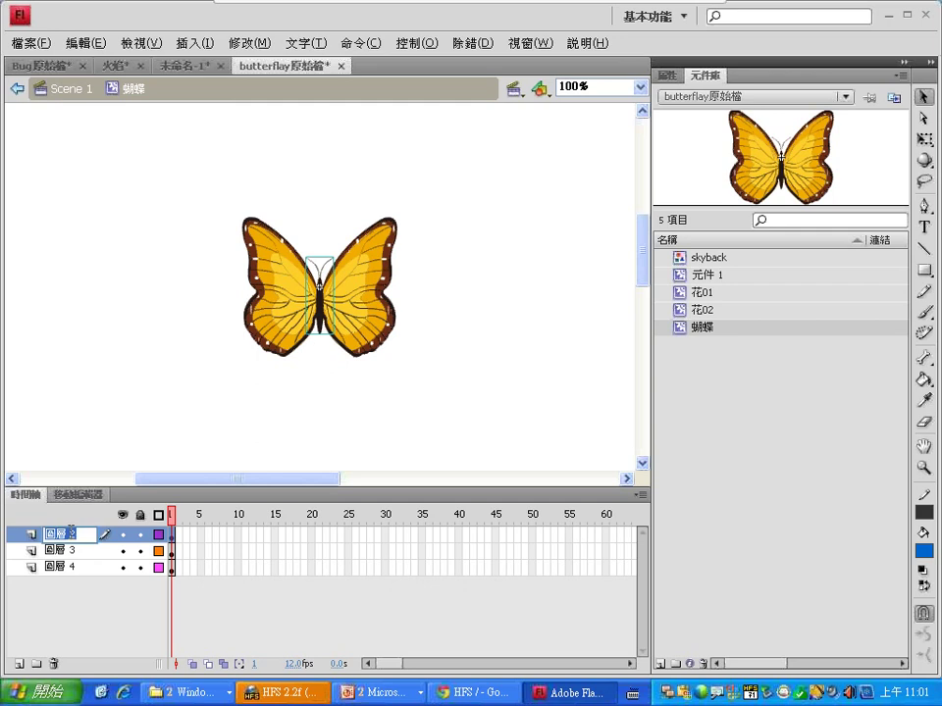
{"action": "type", "text": "body"}
{"action": "key", "text": "Return"}
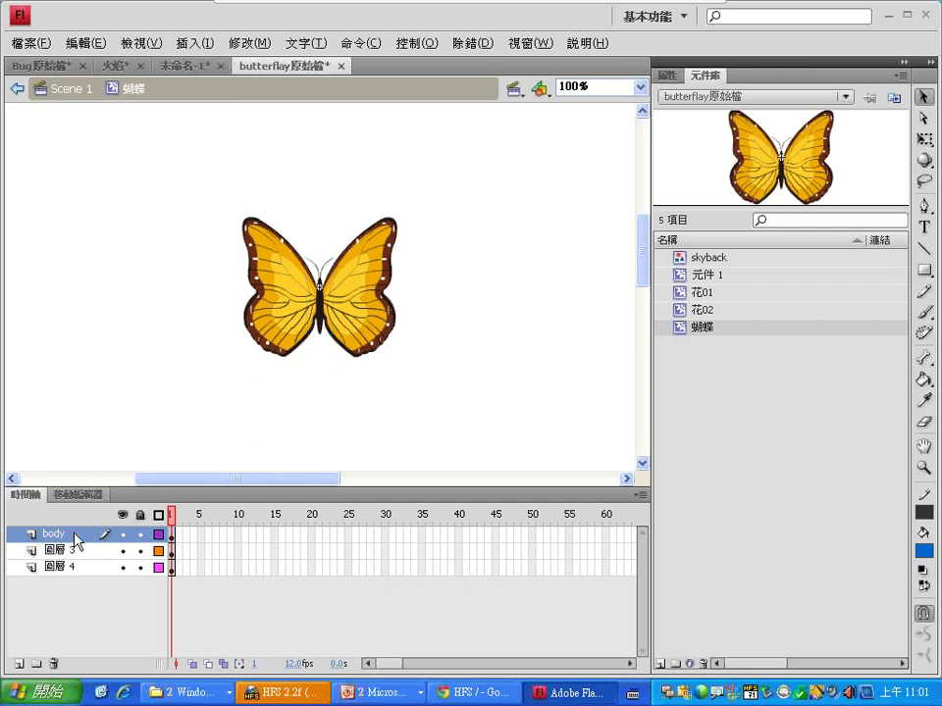
{"action": "left_click", "coordinate": [173, 552]}
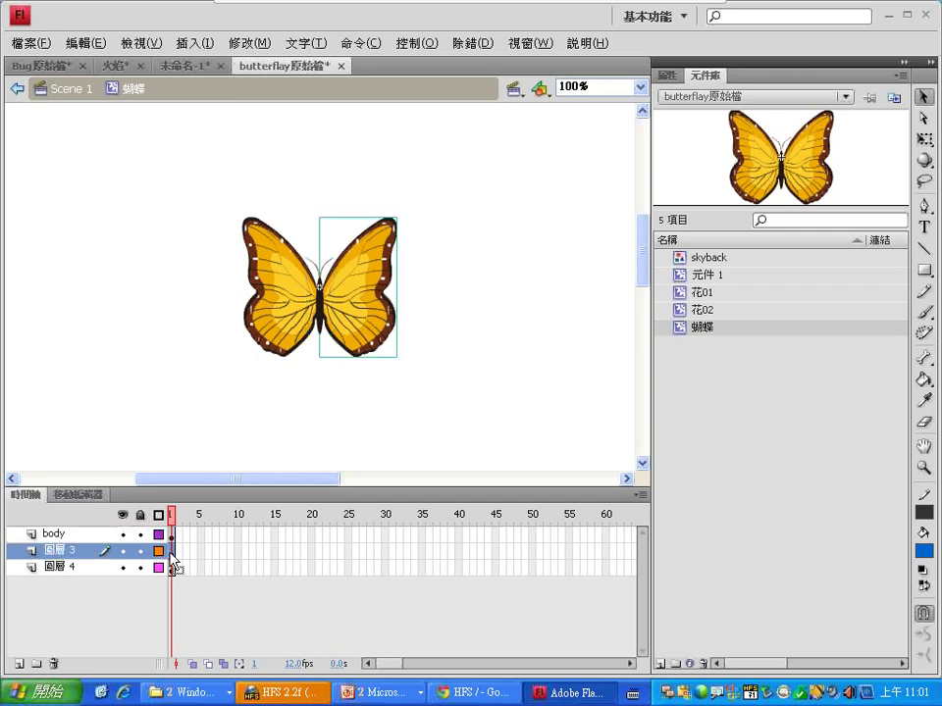
{"action": "double_click", "coordinate": [71, 551]}
{"action": "type", "text": "right"}
{"action": "key", "text": "Return"}
{"action": "double_click", "coordinate": [67, 568]}
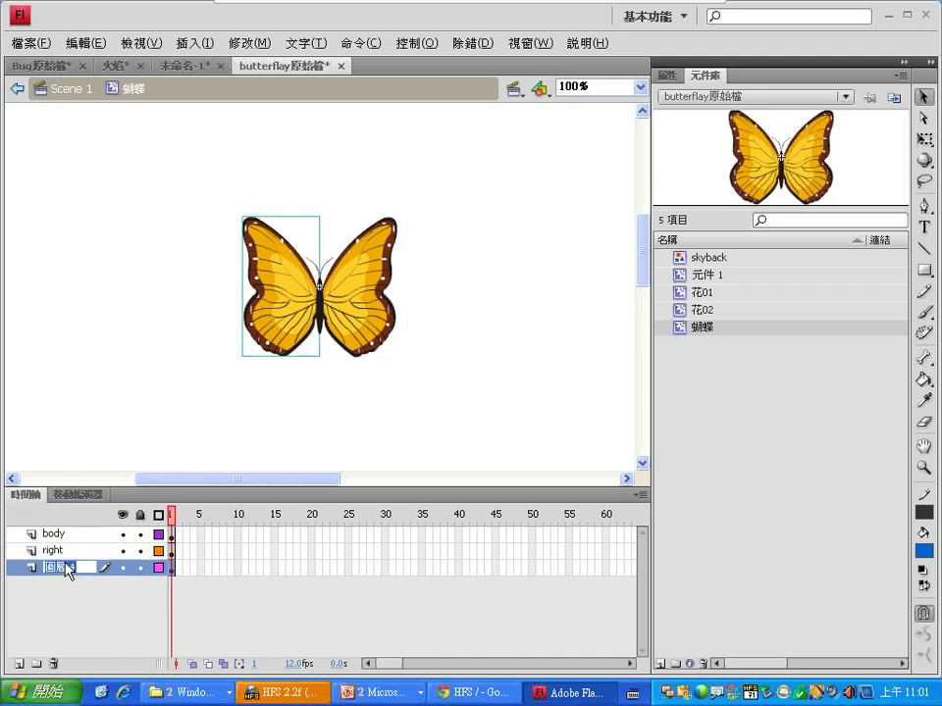
{"action": "type", "text": "lef"}
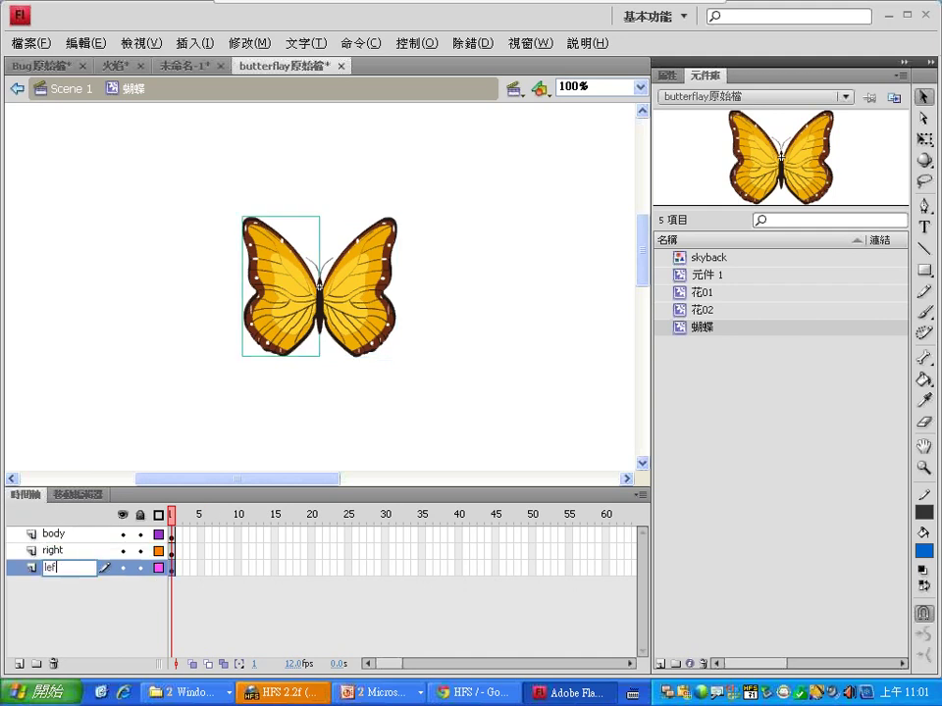
{"action": "type", "text": "t"}
{"action": "key", "text": "Return"}
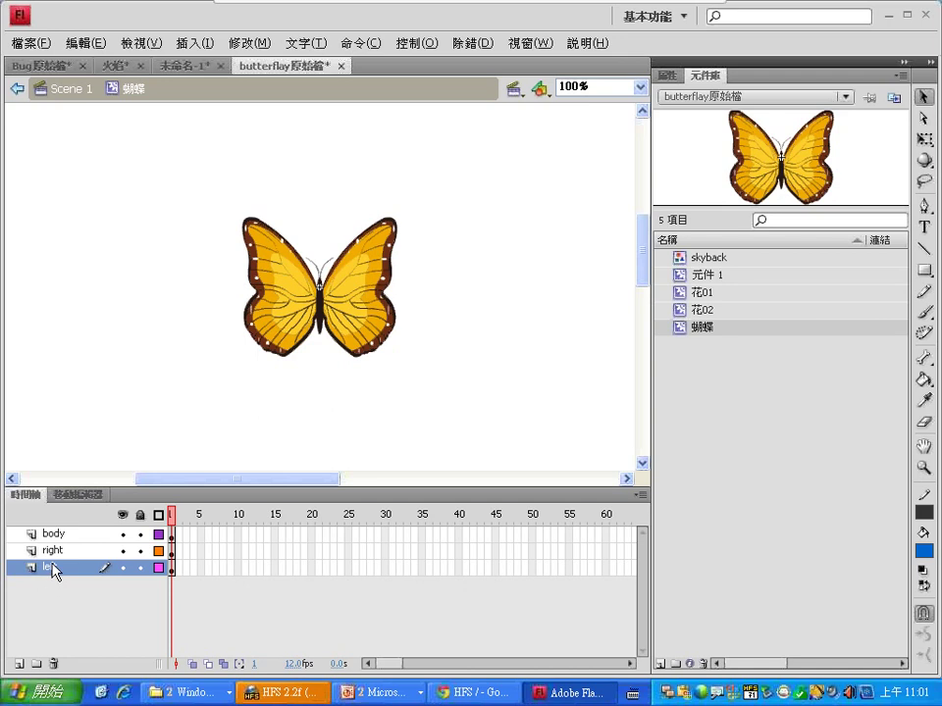
Step: Lock the body layer and check that the right and left wings can each be selected
{"action": "left_click", "coordinate": [139, 535]}
{"action": "left_click", "coordinate": [362, 320]}
{"action": "left_click", "coordinate": [282, 317]}
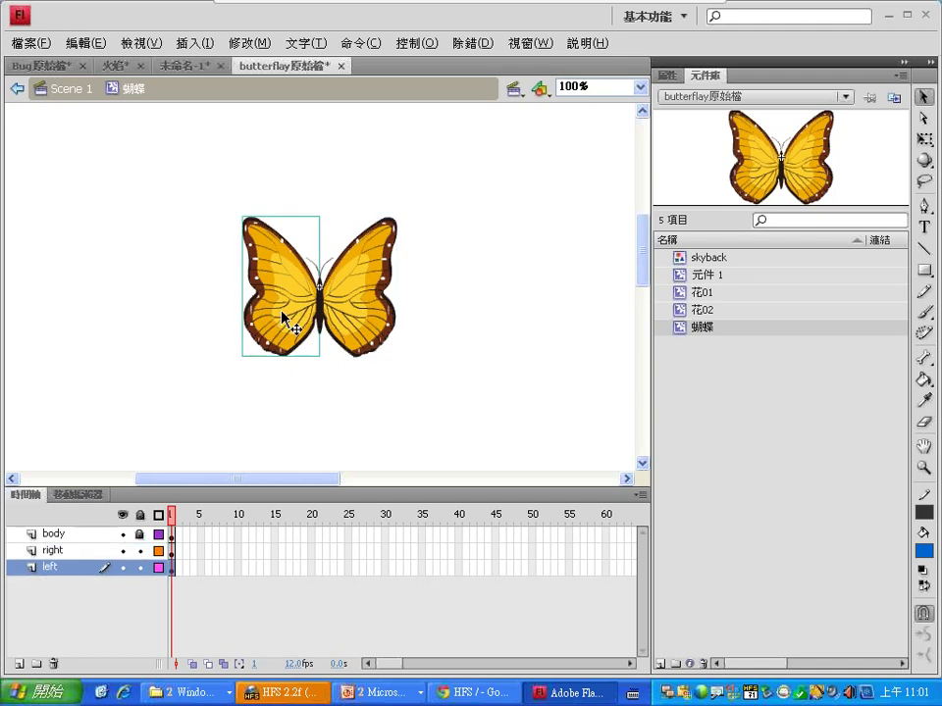
{"action": "left_click", "coordinate": [362, 315]}
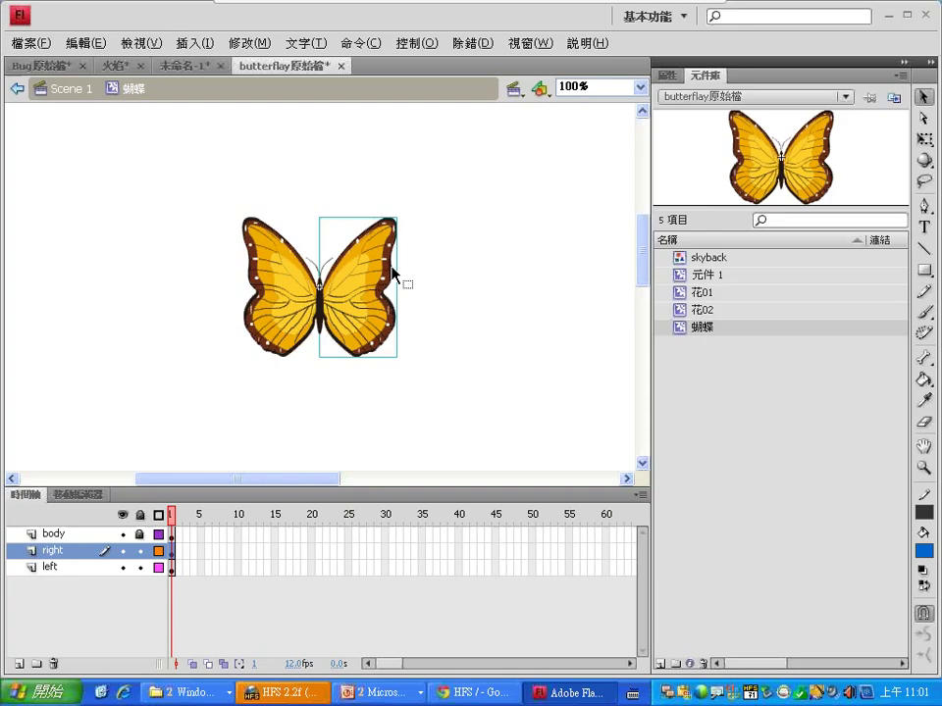
Step: Move the right wing's transformation point to its inner edge at the registration point with Free Transform, and test narrowing the wing
{"action": "left_click", "coordinate": [924, 141]}
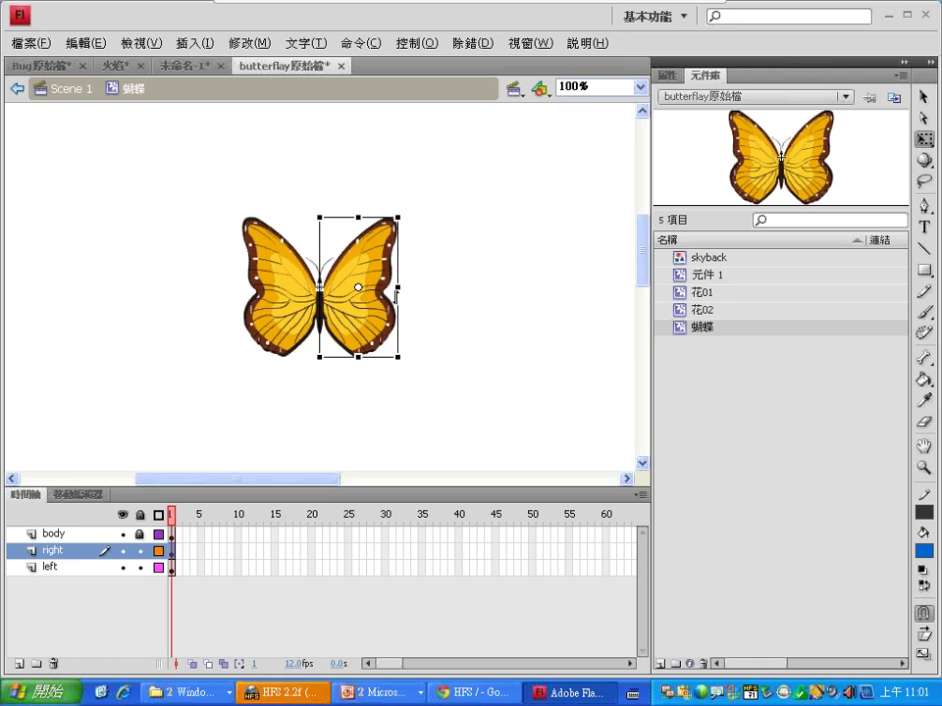
{"action": "left_click_drag", "start_coordinate": [398, 291], "coordinate": [378, 287]}
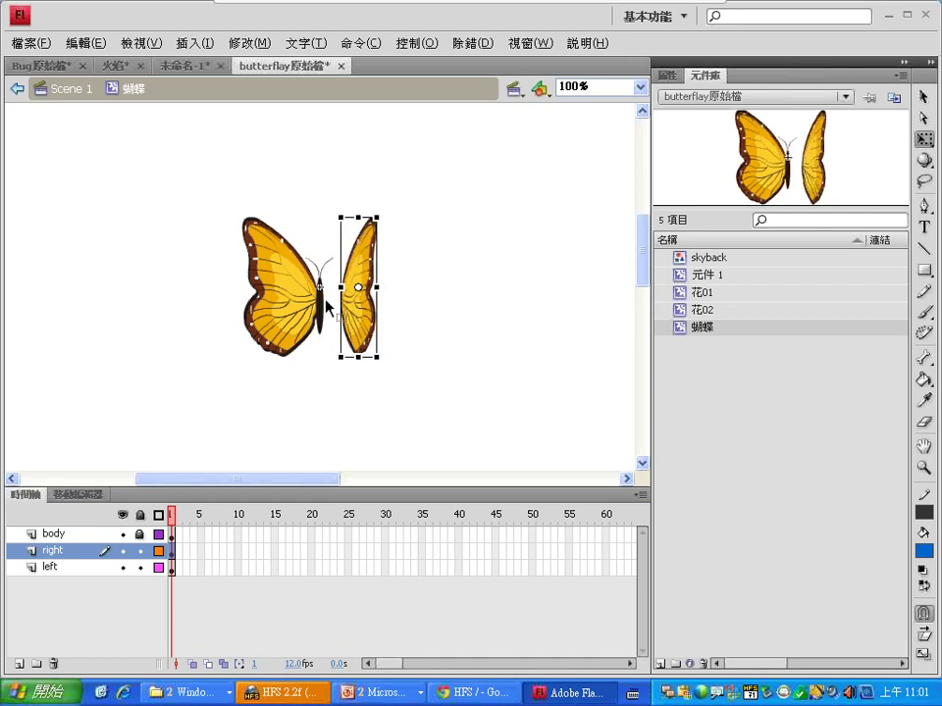
{"action": "key", "text": "ctrl+z"}
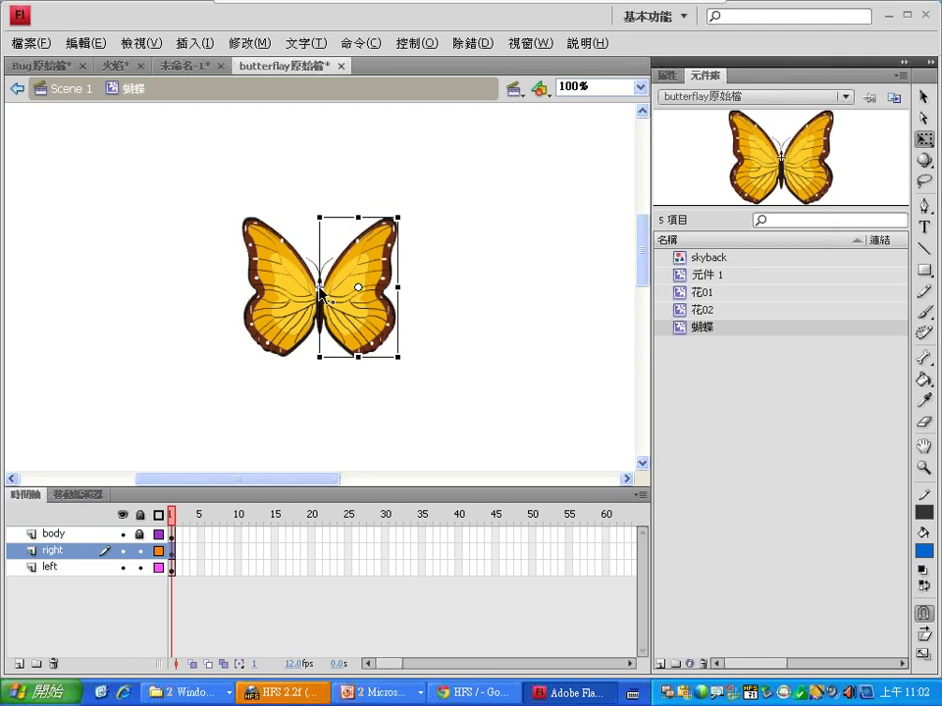
{"action": "left_click_drag", "start_coordinate": [320, 290], "coordinate": [320, 287]}
{"action": "left_click_drag", "start_coordinate": [396, 286], "coordinate": [348, 286]}
{"action": "key", "text": "ctrl+z"}
Step: Set the left wing's transformation point at its inner edge on the body, test narrowing the wing, and undo the test
{"action": "left_click", "coordinate": [278, 294]}
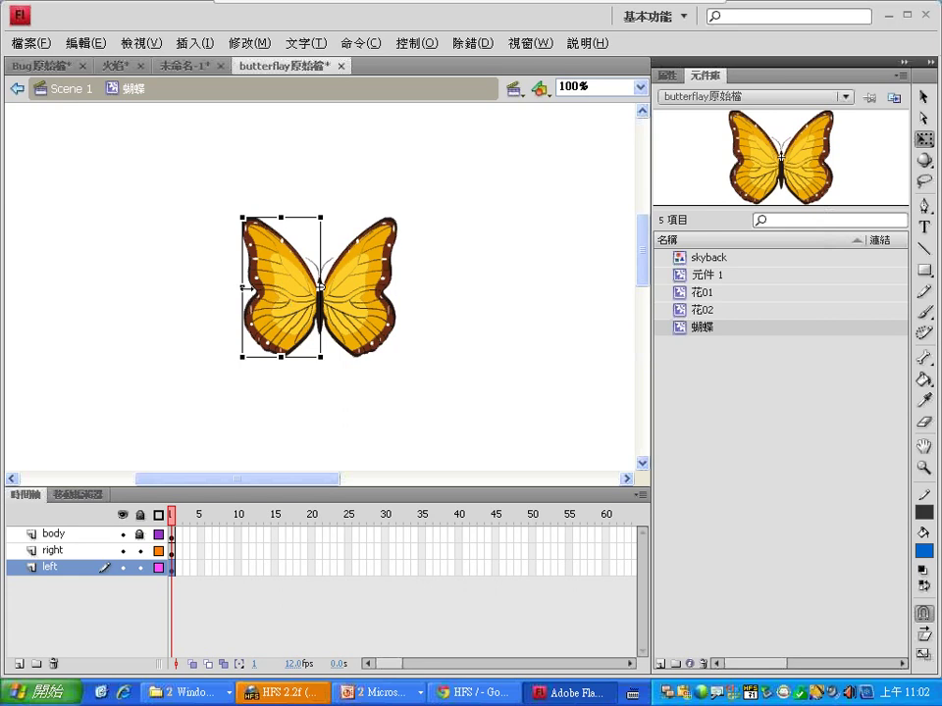
{"action": "left_click_drag", "start_coordinate": [242, 218], "coordinate": [248, 219]}
{"action": "left_click_drag", "start_coordinate": [250, 286], "coordinate": [294, 284]}
{"action": "key", "text": "ctrl+z"}
{"action": "key", "text": "ctrl+z"}
Step: Extend the body layer to frame 5 and insert keyframes at frame 5 on the right and left layers
{"action": "left_click", "coordinate": [201, 531]}
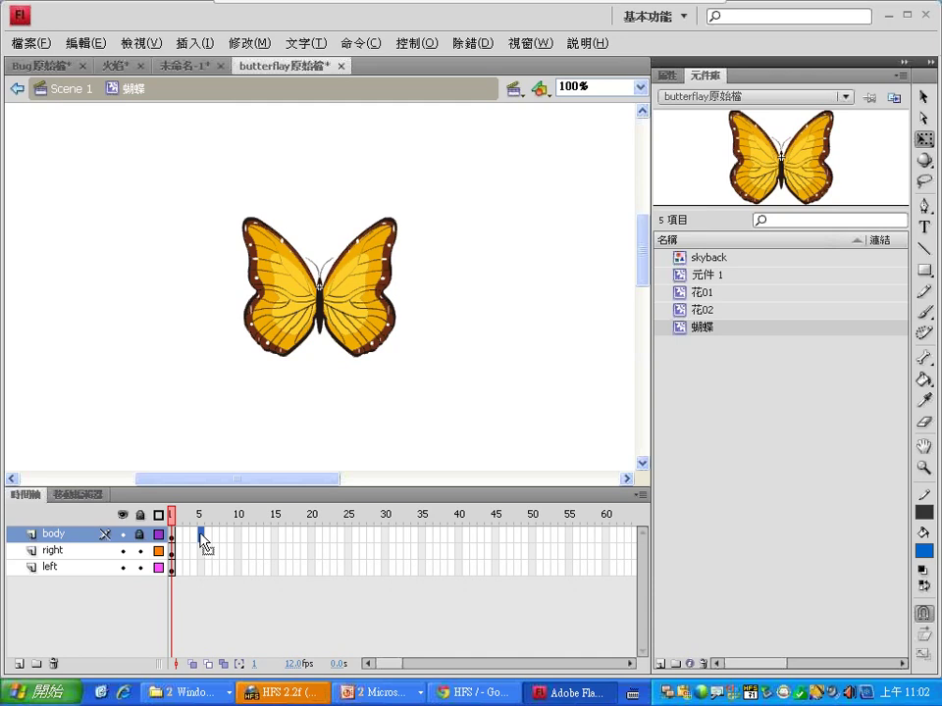
{"action": "right_click", "coordinate": [201, 536]}
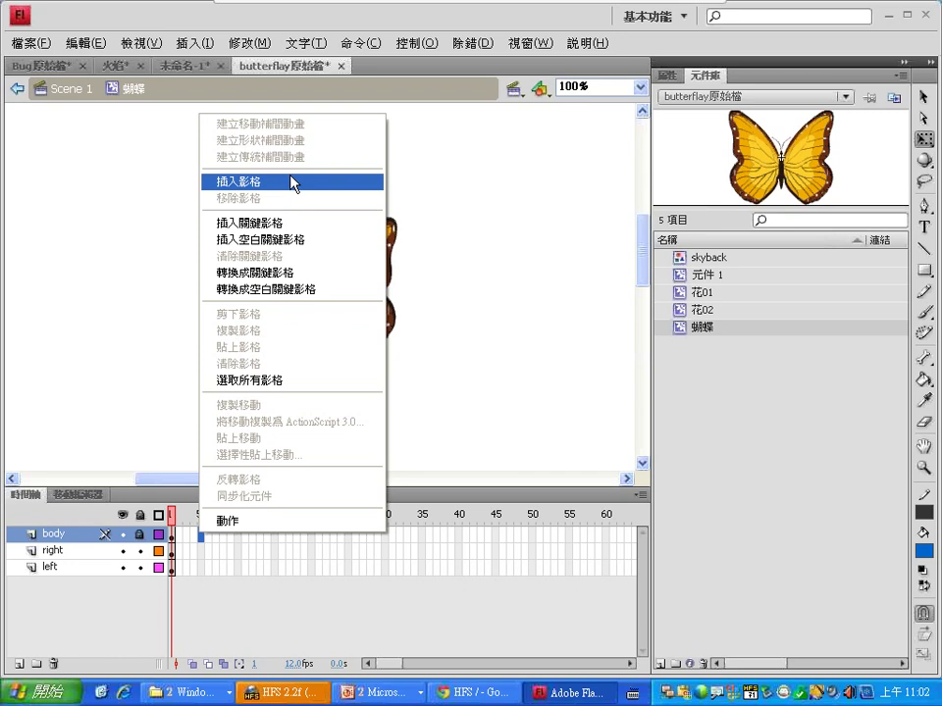
{"action": "left_click", "coordinate": [291, 183]}
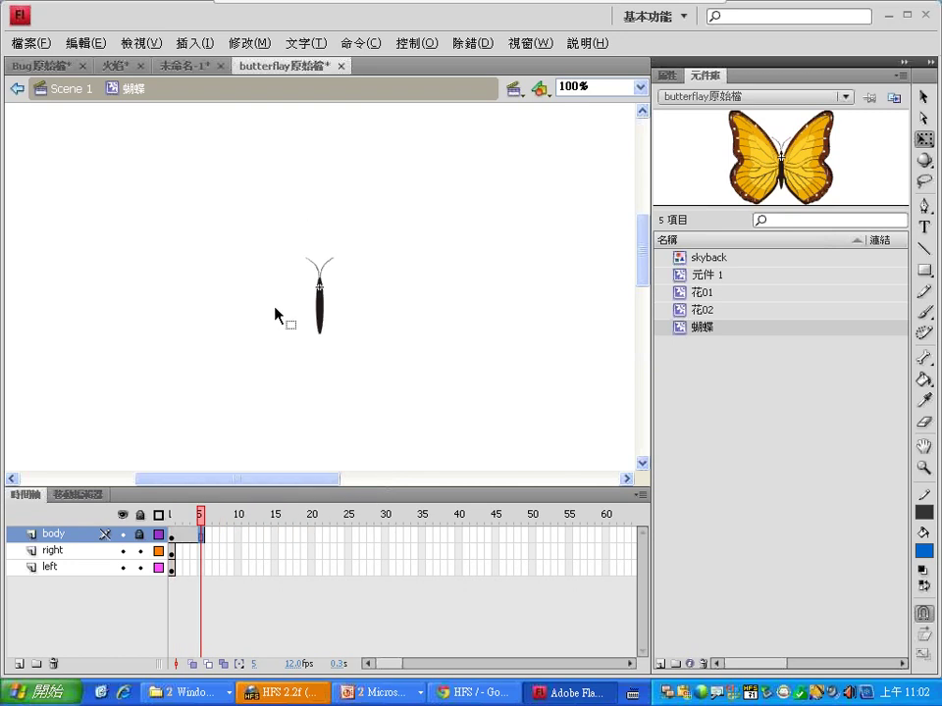
{"action": "left_click", "coordinate": [201, 552]}
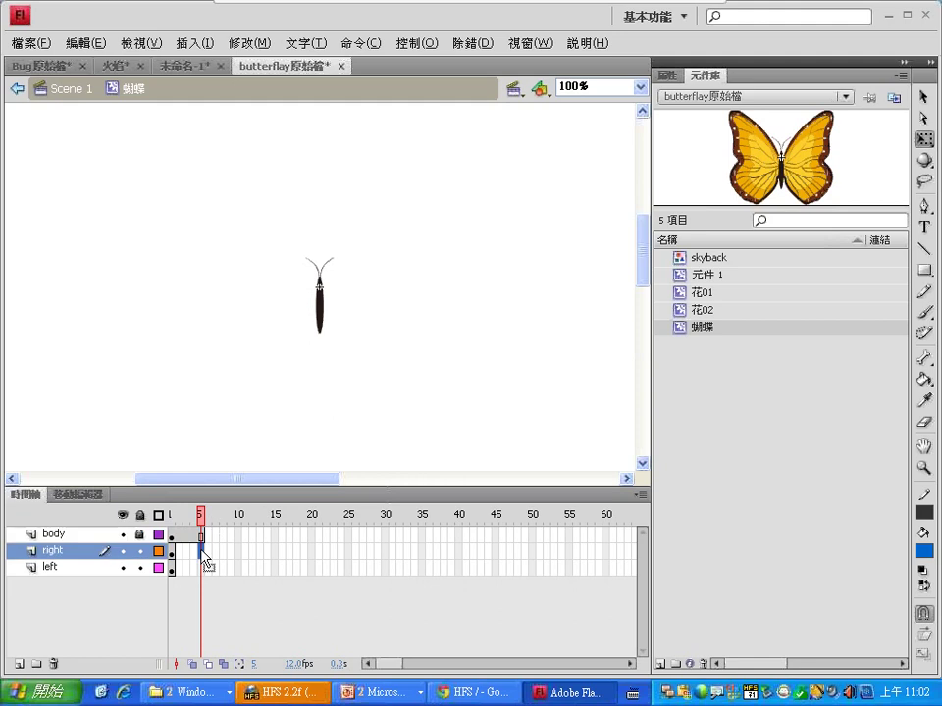
{"action": "right_click", "coordinate": [201, 552]}
{"action": "left_click", "coordinate": [287, 245]}
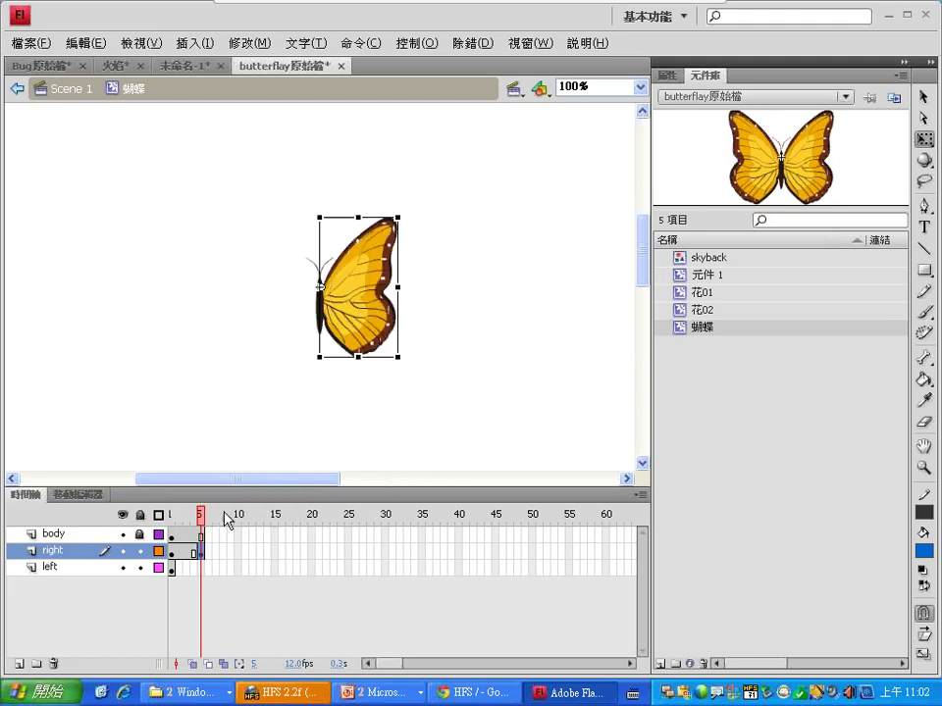
{"action": "right_click", "coordinate": [202, 566]}
{"action": "left_click", "coordinate": [264, 307]}
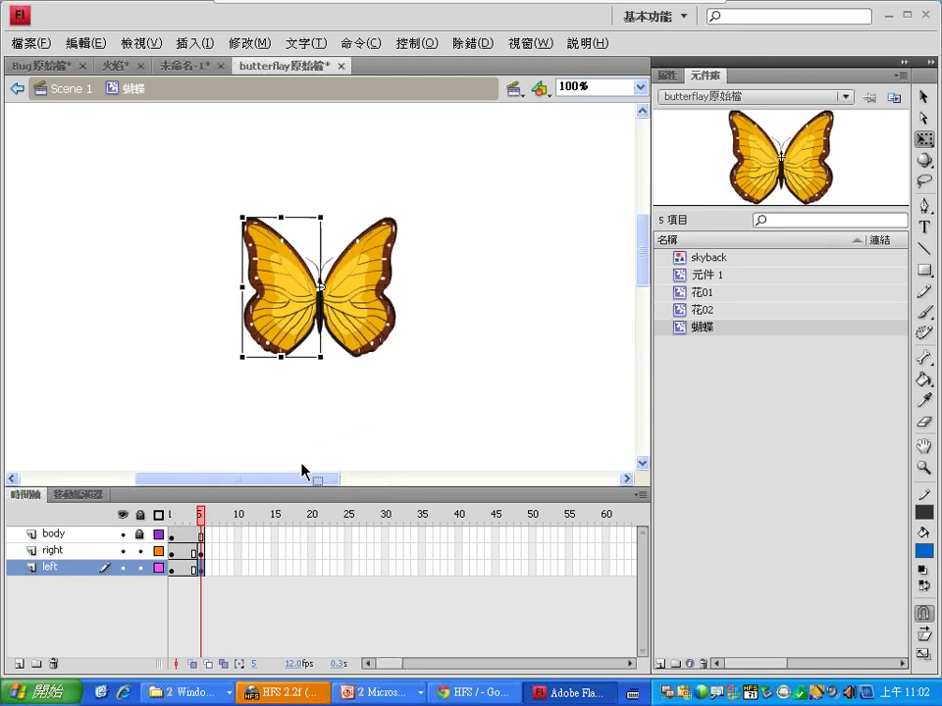
Step: Narrow both wings to about half width toward the body at frame 5, and scrub the opening frames to check the flap
{"action": "left_click_drag", "start_coordinate": [241, 286], "coordinate": [275, 286]}
{"action": "left_click", "coordinate": [368, 299]}
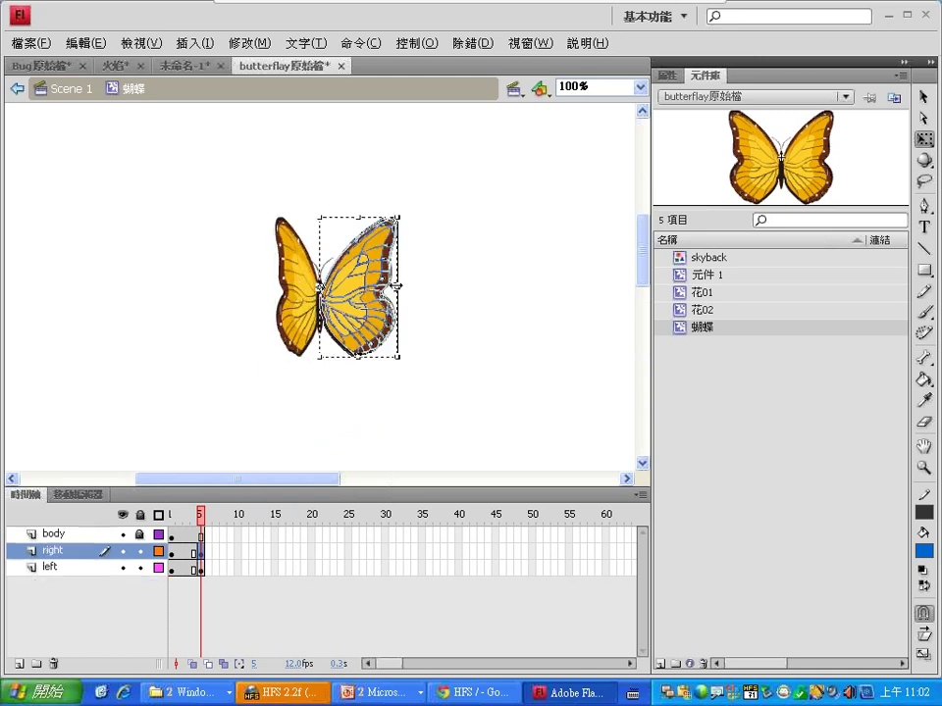
{"action": "left_click_drag", "start_coordinate": [397, 286], "coordinate": [360, 286]}
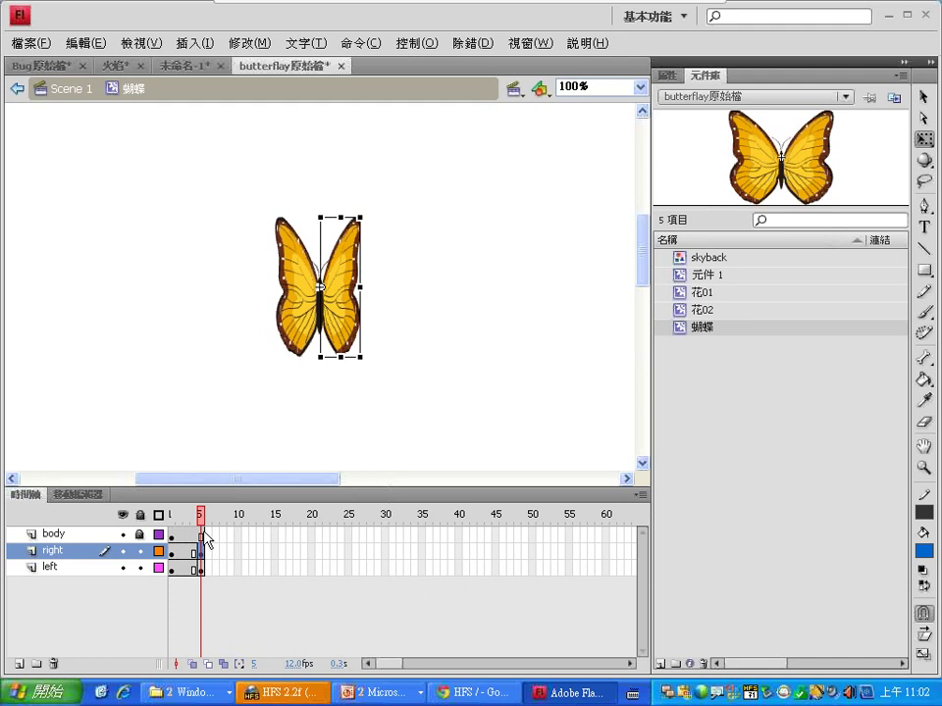
{"action": "mouse_move", "coordinate": [202, 515]}
{"action": "left_mouse_down"}
{"action": "mouse_move", "coordinate": [213, 508]}
{"action": "mouse_move", "coordinate": [187, 514]}
{"action": "mouse_move", "coordinate": [203, 515]}
{"action": "left_mouse_up"}
{"action": "mouse_move", "coordinate": [200, 515]}
{"action": "left_mouse_down"}
{"action": "mouse_move", "coordinate": [173, 517]}
{"action": "mouse_move", "coordinate": [202, 530]}
{"action": "left_mouse_up"}
{"action": "left_click", "coordinate": [181, 515]}
{"action": "left_click_drag", "start_coordinate": [184, 521], "coordinate": [201, 520]}
Step: Extend the body layer to frame 8 and insert keyframes at frame 8 on the right and left layers
{"action": "right_click", "coordinate": [224, 535]}
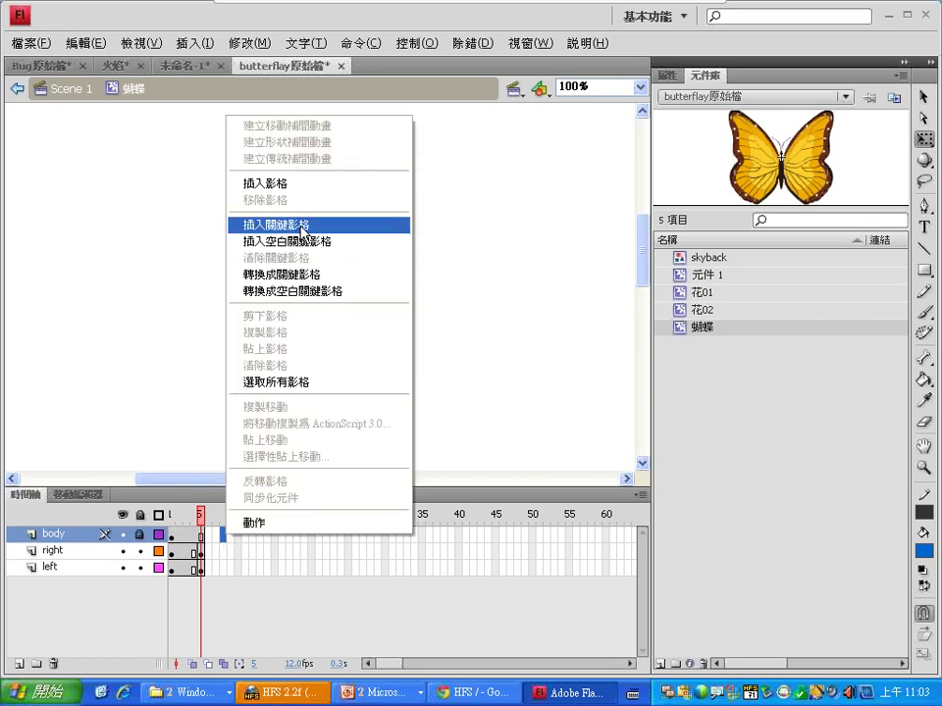
{"action": "left_click", "coordinate": [365, 185]}
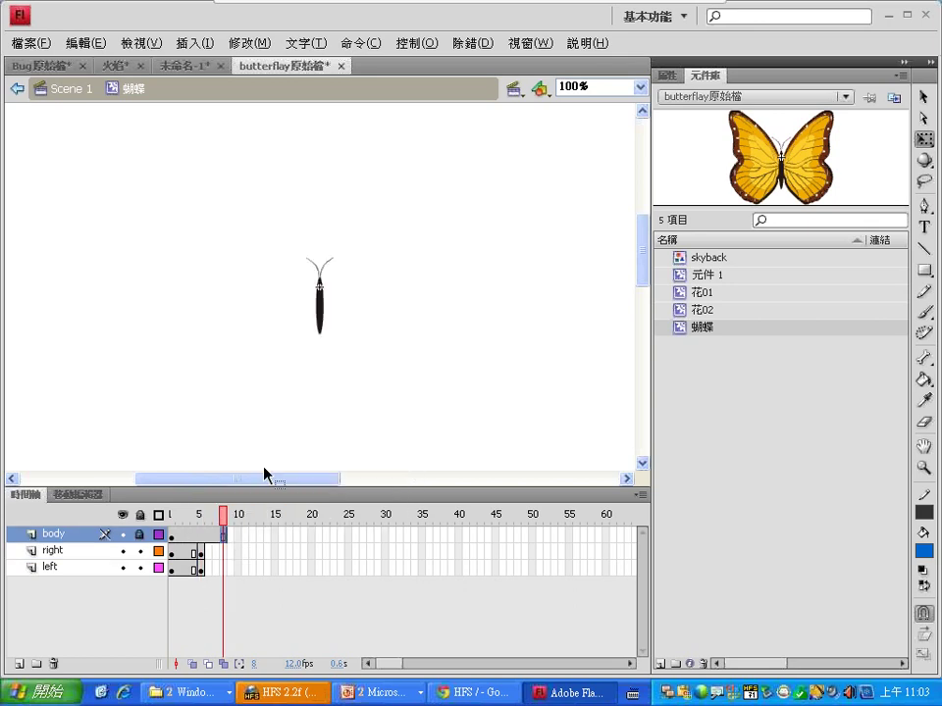
{"action": "left_click", "coordinate": [224, 552]}
{"action": "right_click", "coordinate": [225, 553]}
{"action": "left_click", "coordinate": [369, 201]}
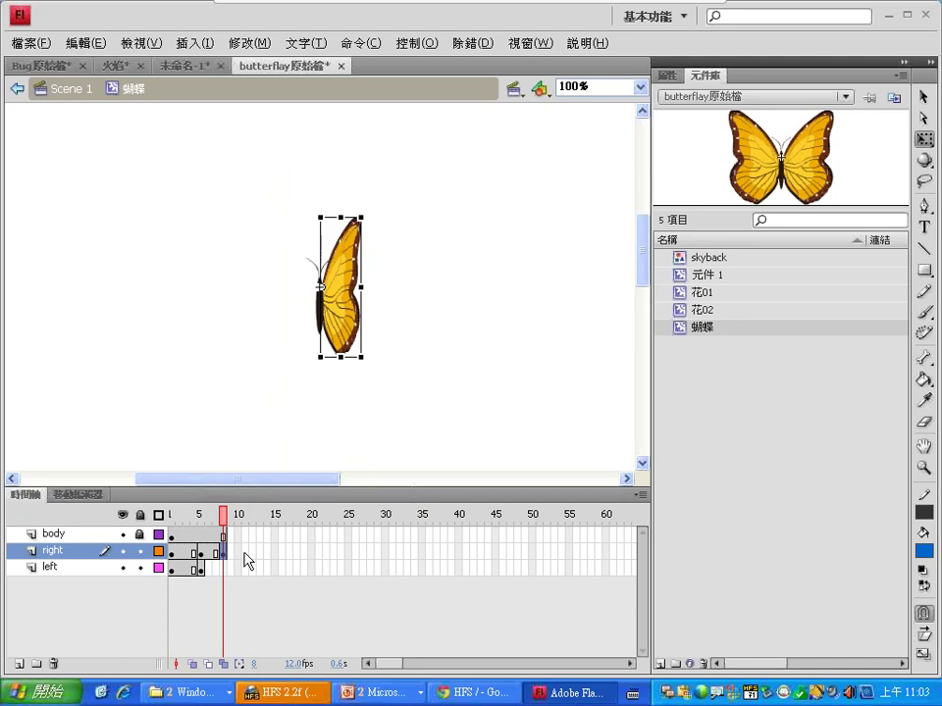
{"action": "right_click", "coordinate": [224, 568]}
{"action": "left_click", "coordinate": [315, 257]}
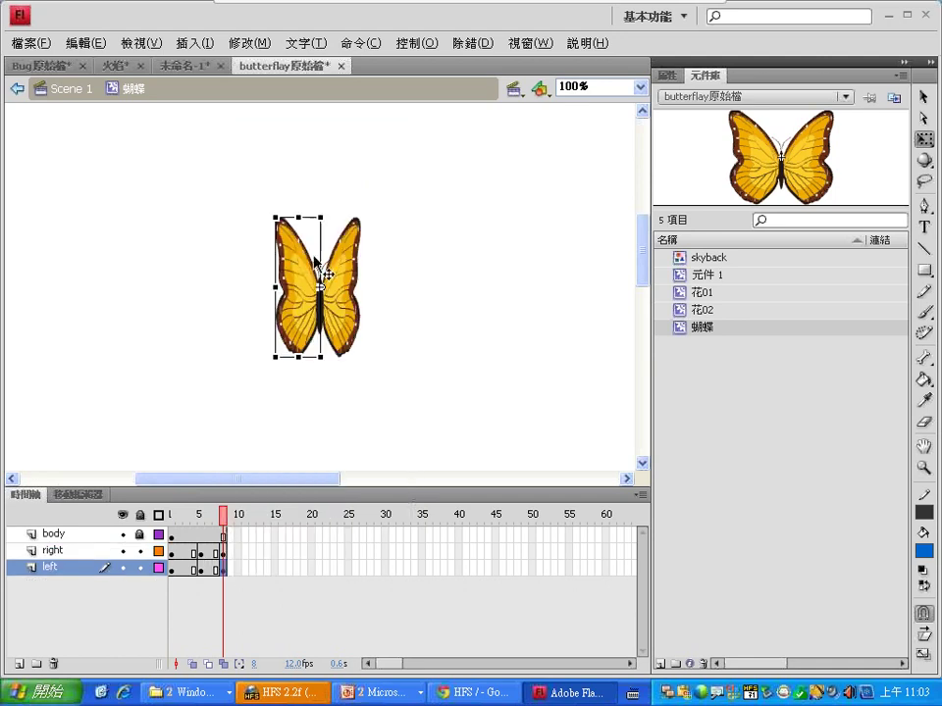
Step: Stretch the left wing back open at frame 8 and set its horizontal scale to exactly 100%
{"action": "mouse_move", "coordinate": [221, 526]}
{"action": "left_mouse_down"}
{"action": "mouse_move", "coordinate": [170, 528]}
{"action": "mouse_move", "coordinate": [224, 525]}
{"action": "left_mouse_up"}
{"action": "left_click_drag", "start_coordinate": [276, 288], "coordinate": [240, 287]}
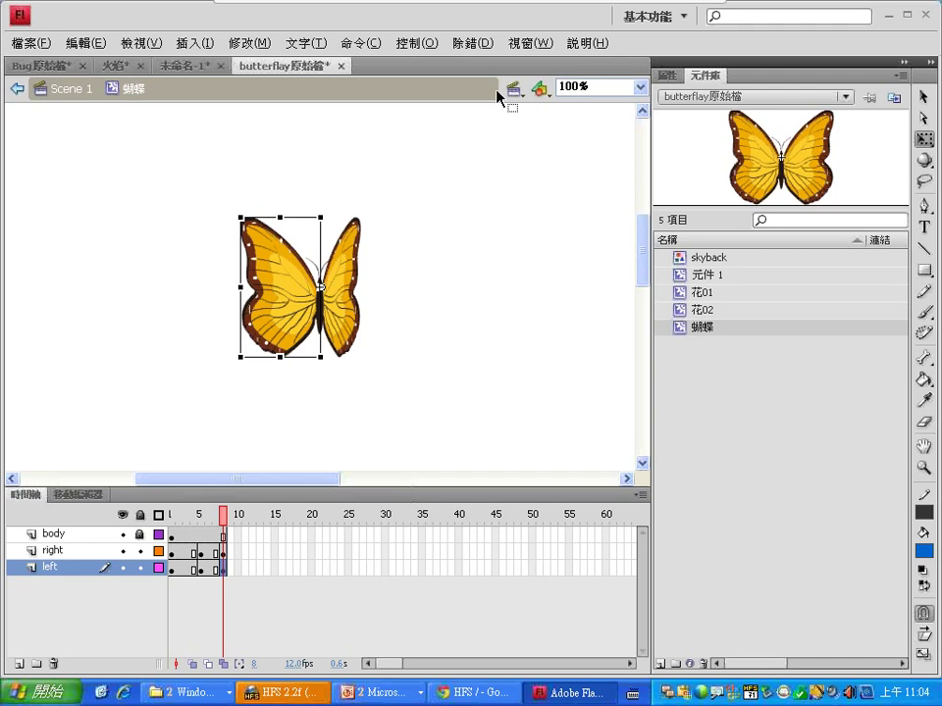
{"action": "left_click", "coordinate": [530, 43]}
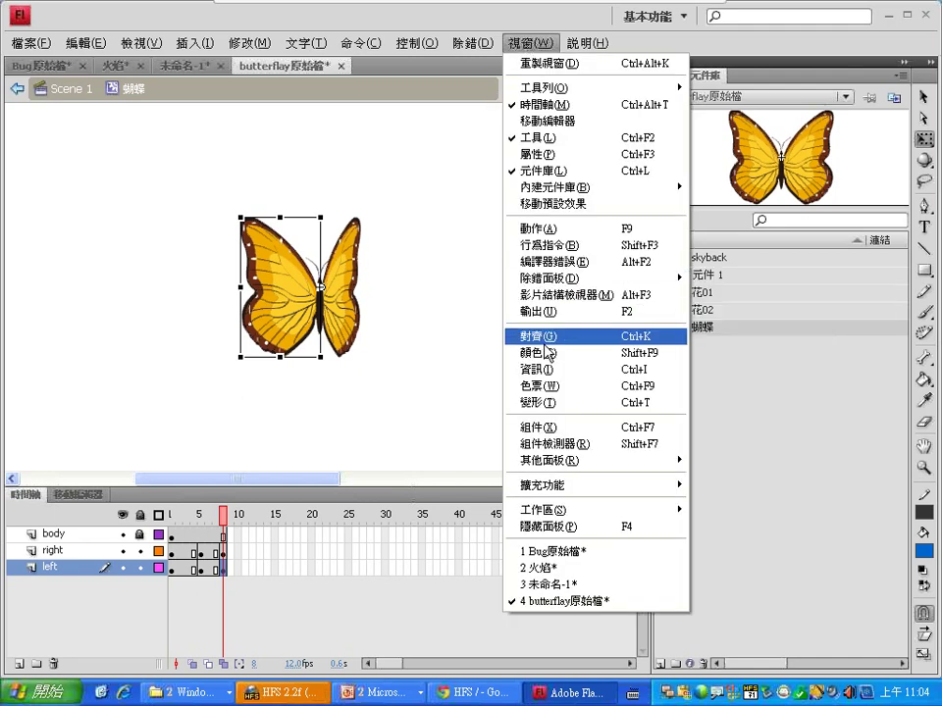
{"action": "left_click", "coordinate": [547, 402]}
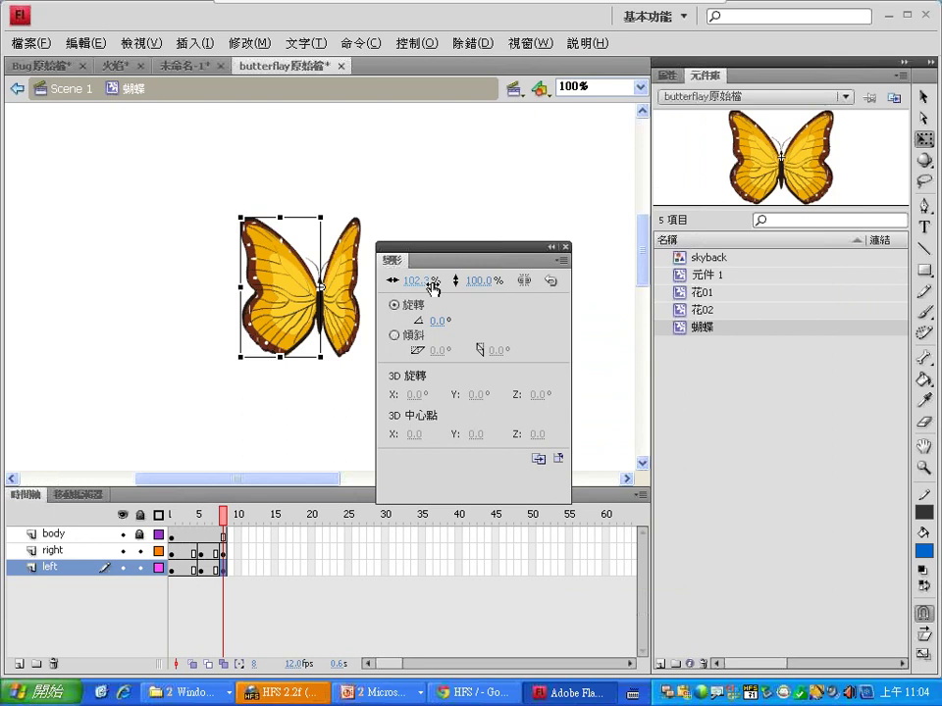
{"action": "left_click", "coordinate": [424, 281]}
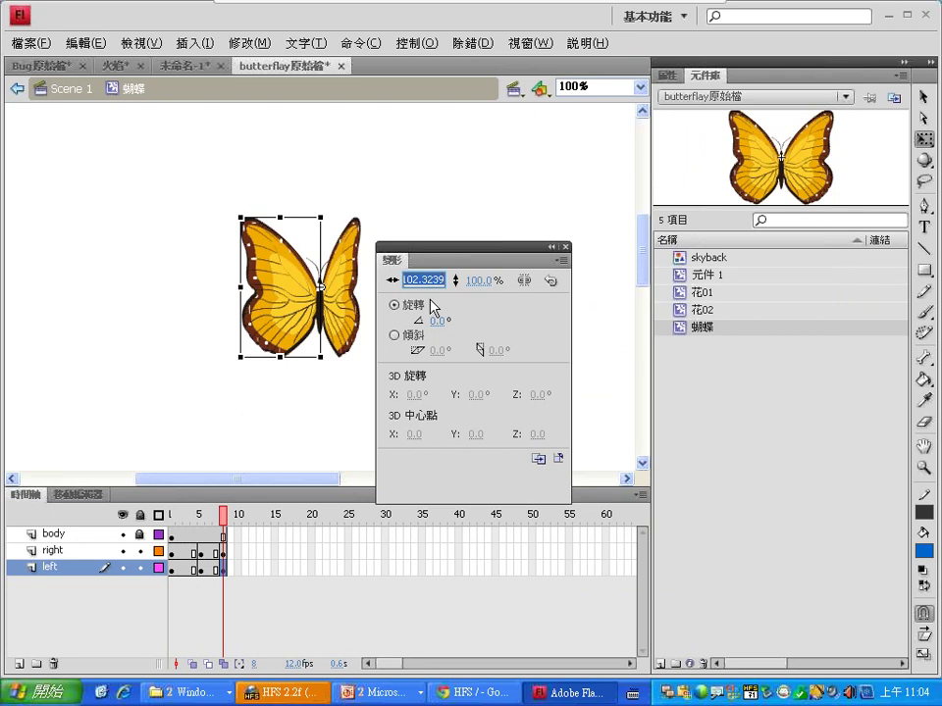
{"action": "type", "text": "100"}
{"action": "key", "text": "Return"}
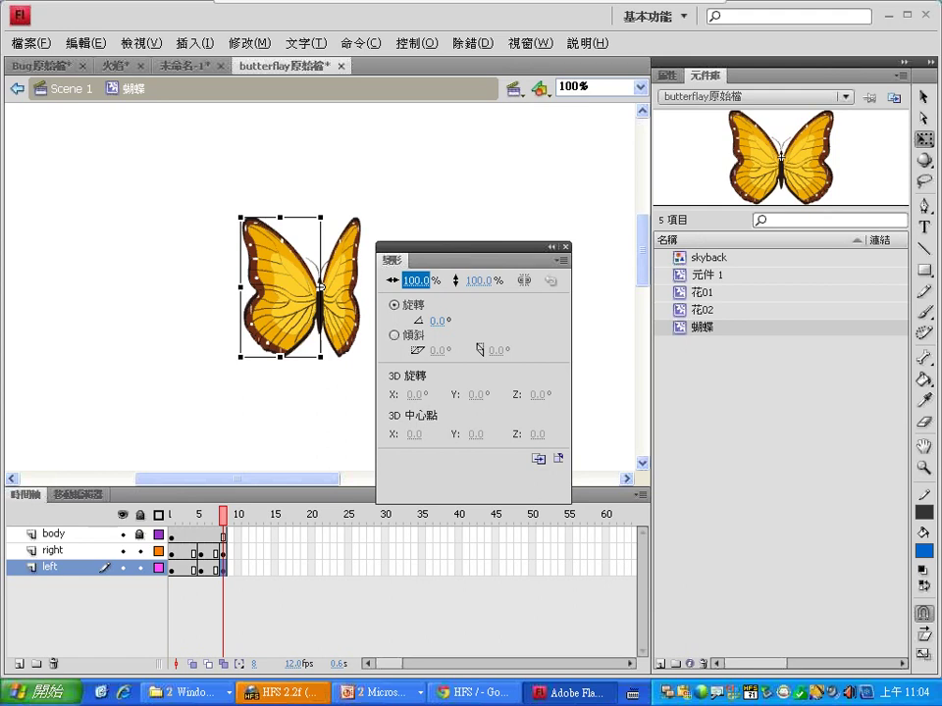
Step: Set the right wing's horizontal scale to 100% at frame 8 and close the transform settings
{"action": "left_click", "coordinate": [357, 306]}
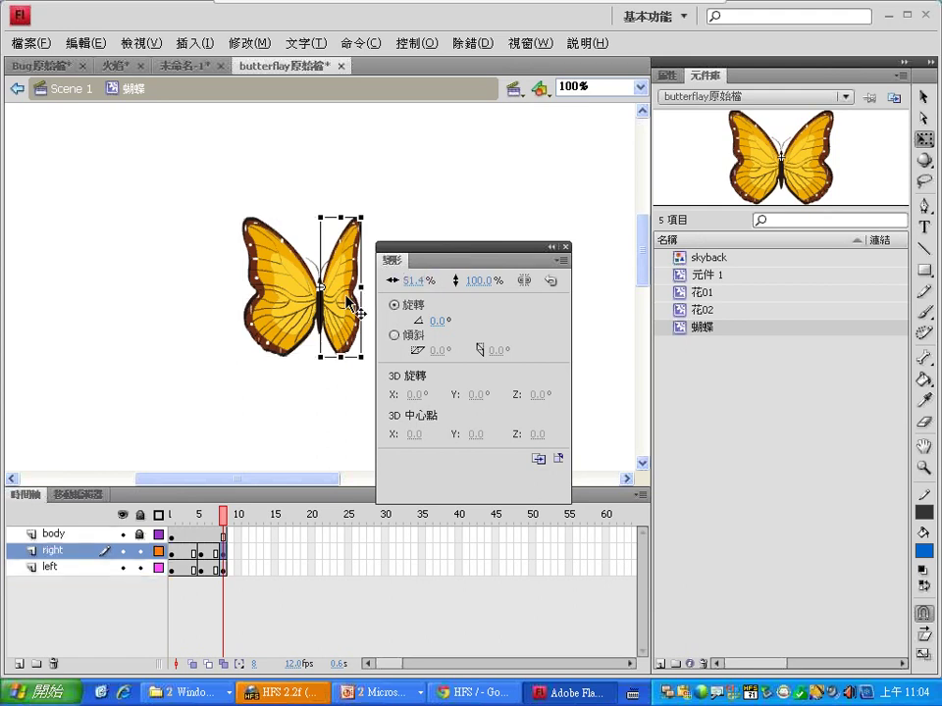
{"action": "left_click", "coordinate": [417, 280]}
{"action": "type", "text": "100"}
{"action": "key", "text": "Return"}
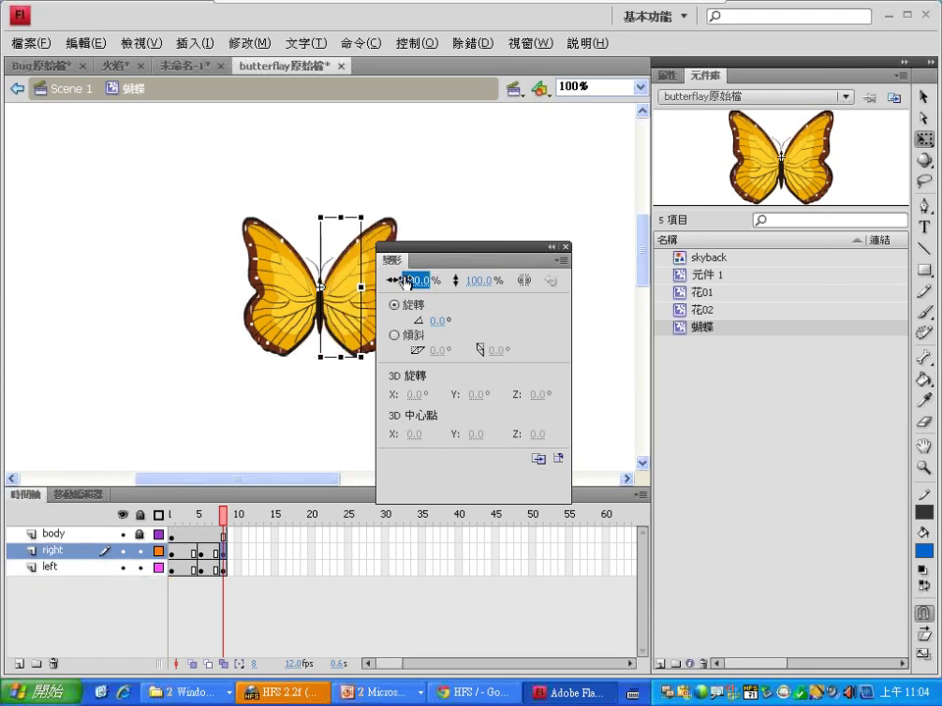
{"action": "left_click", "coordinate": [566, 247]}
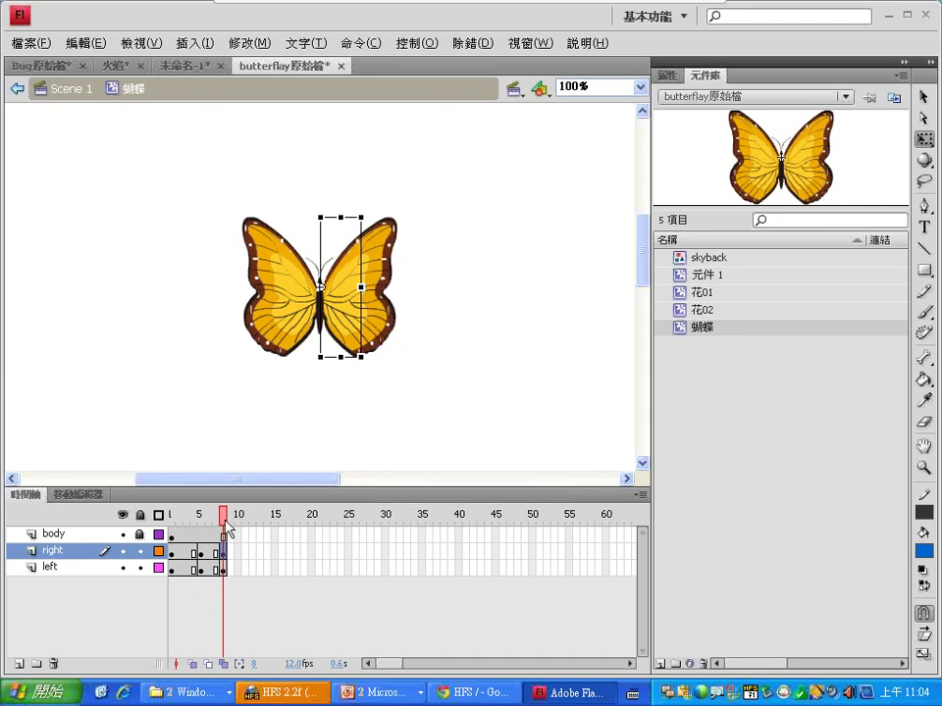
Step: Scrub between frames 5 and 8 to examine how the wings change from closed to reopened
{"action": "left_click", "coordinate": [202, 516]}
{"action": "mouse_move", "coordinate": [204, 520]}
{"action": "left_mouse_down"}
{"action": "mouse_move", "coordinate": [180, 519]}
{"action": "mouse_move", "coordinate": [225, 520]}
{"action": "mouse_move", "coordinate": [222, 537]}
{"action": "mouse_move", "coordinate": [244, 548]}
{"action": "mouse_move", "coordinate": [230, 563]}
{"action": "left_mouse_up"}
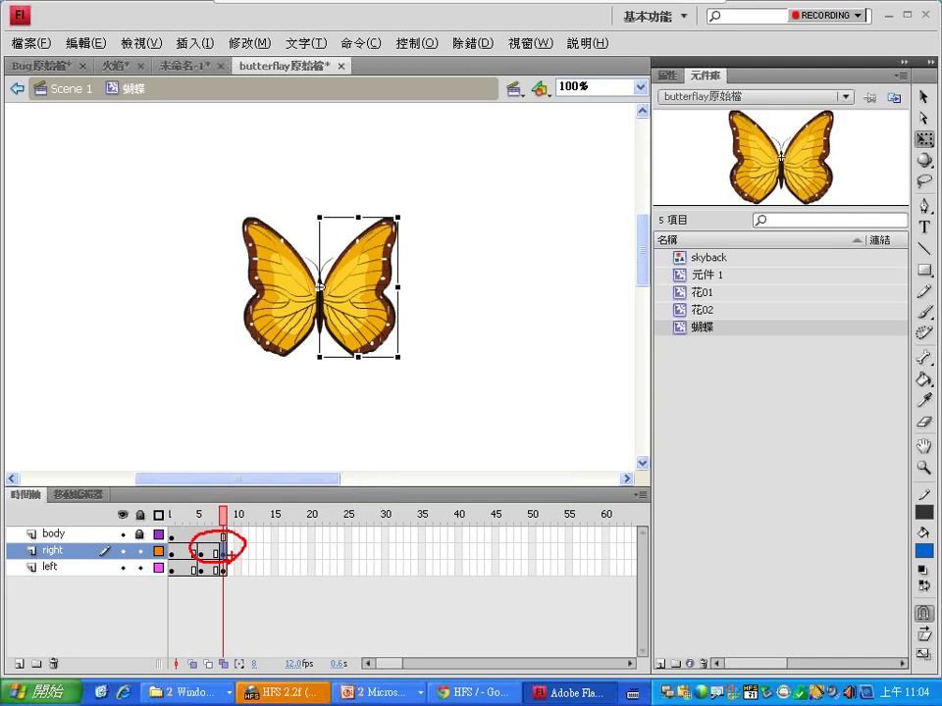
{"action": "left_click_drag", "start_coordinate": [245, 502], "coordinate": [230, 530]}
{"action": "left_click_drag", "start_coordinate": [227, 516], "coordinate": [238, 521]}
{"action": "mouse_move", "coordinate": [201, 482]}
{"action": "left_mouse_down"}
{"action": "mouse_move", "coordinate": [222, 475]}
{"action": "mouse_move", "coordinate": [217, 503]}
{"action": "left_mouse_up"}
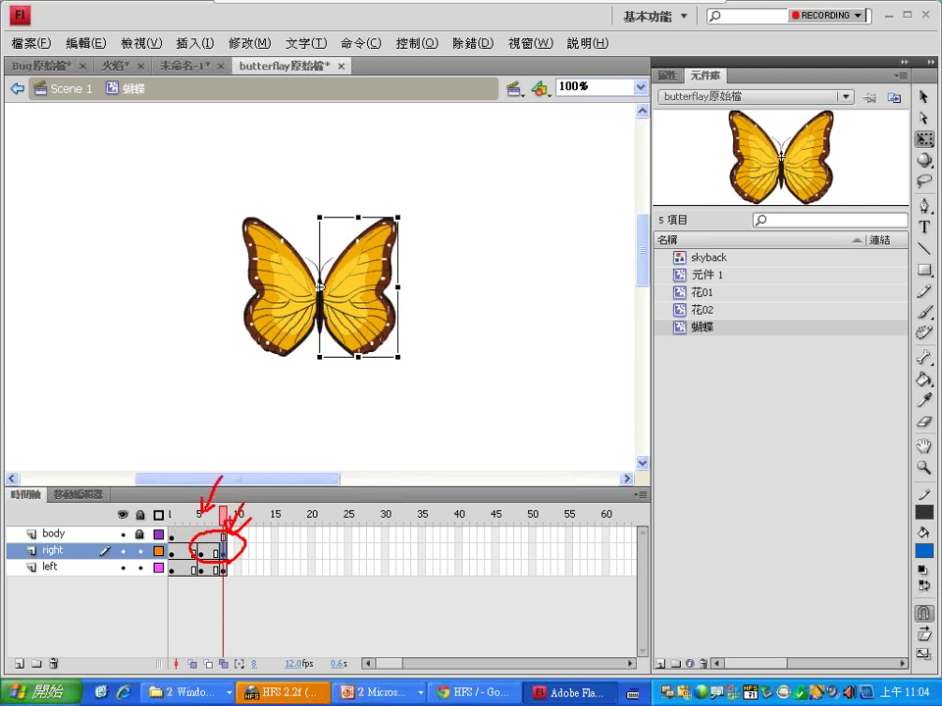
{"action": "key", "text": "Escape"}
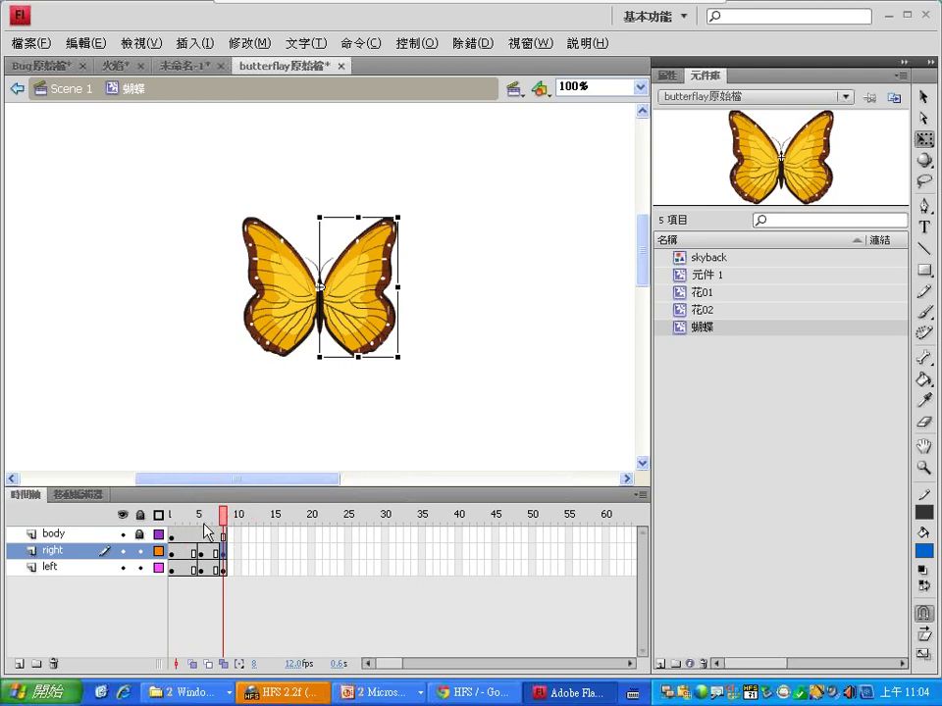
{"action": "left_click", "coordinate": [203, 515]}
{"action": "left_click", "coordinate": [209, 514]}
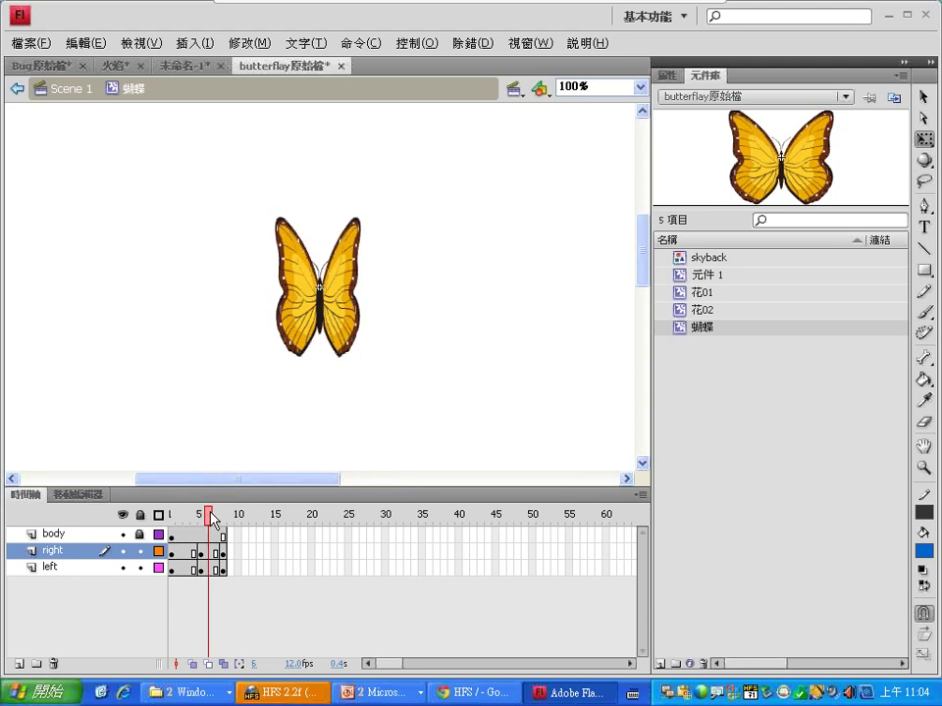
{"action": "left_click_drag", "start_coordinate": [213, 518], "coordinate": [224, 518]}
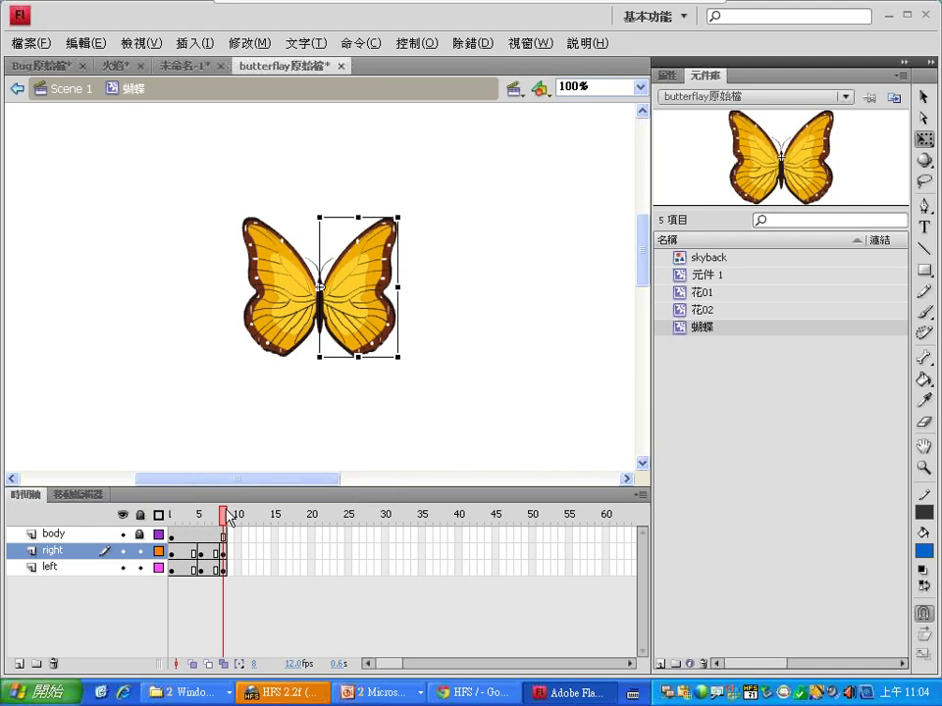
{"action": "left_click_drag", "start_coordinate": [228, 519], "coordinate": [183, 520]}
Step: Create classic tweens between the frame 1 and frame 5 keyframes on the right and left layers
{"action": "left_click", "coordinate": [182, 550]}
{"action": "right_click", "coordinate": [182, 550]}
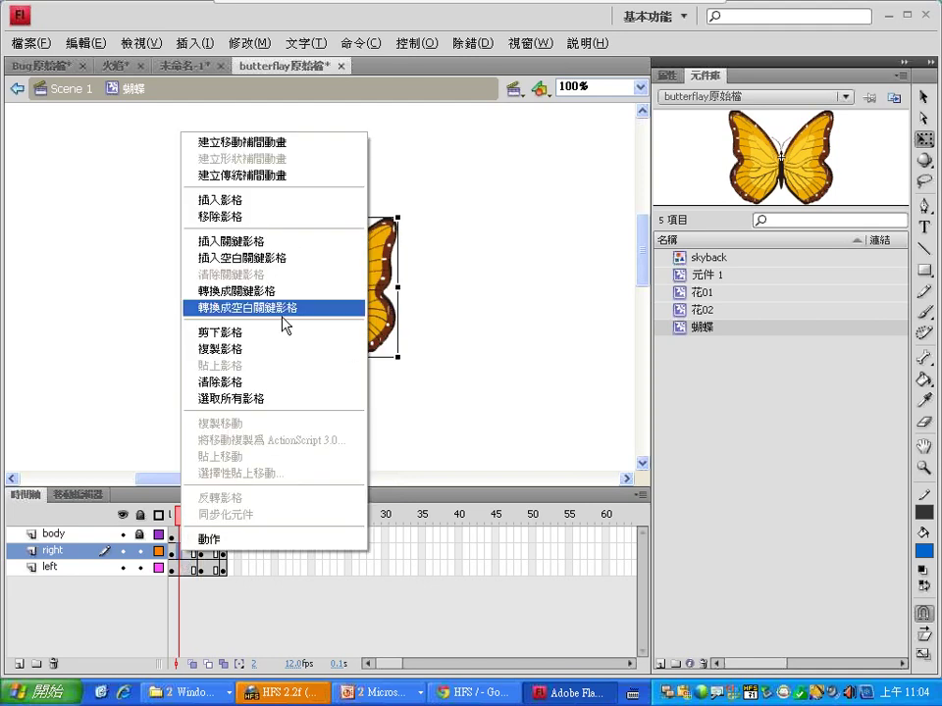
{"action": "left_click", "coordinate": [285, 177]}
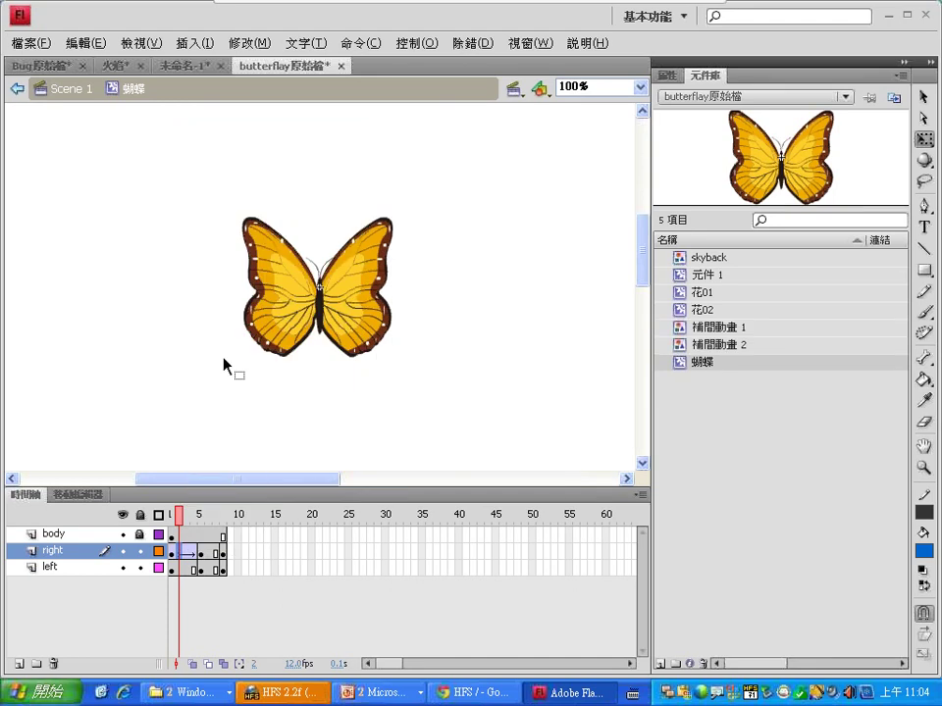
{"action": "right_click", "coordinate": [185, 573]}
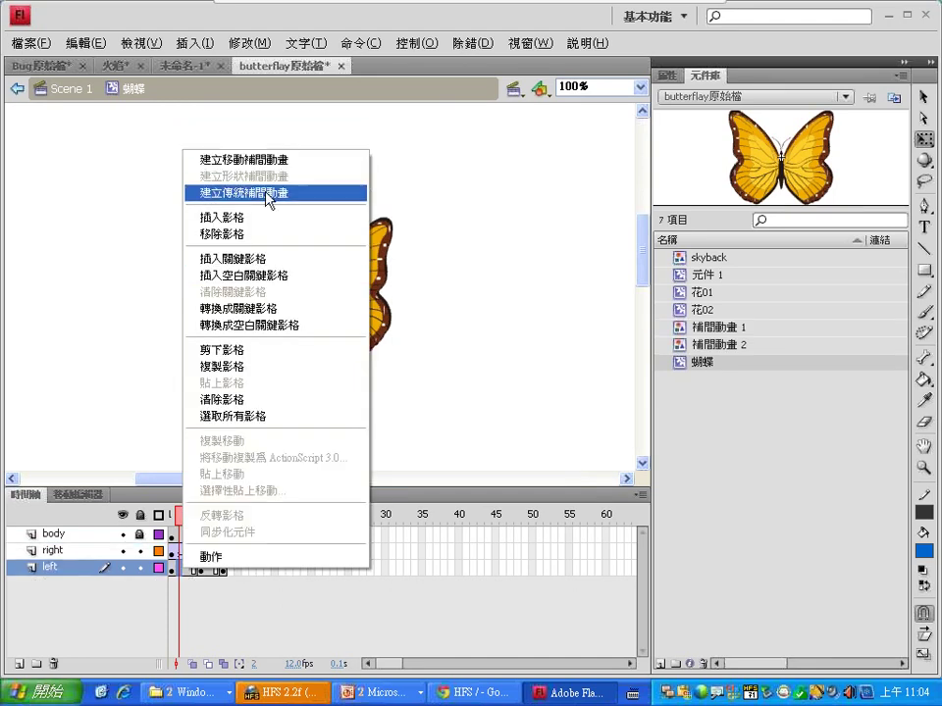
{"action": "left_click", "coordinate": [269, 193]}
Step: Create classic tweens between the frame 5 and frame 8 keyframes on the right and left layers
{"action": "left_click", "coordinate": [208, 551]}
{"action": "right_click", "coordinate": [208, 550]}
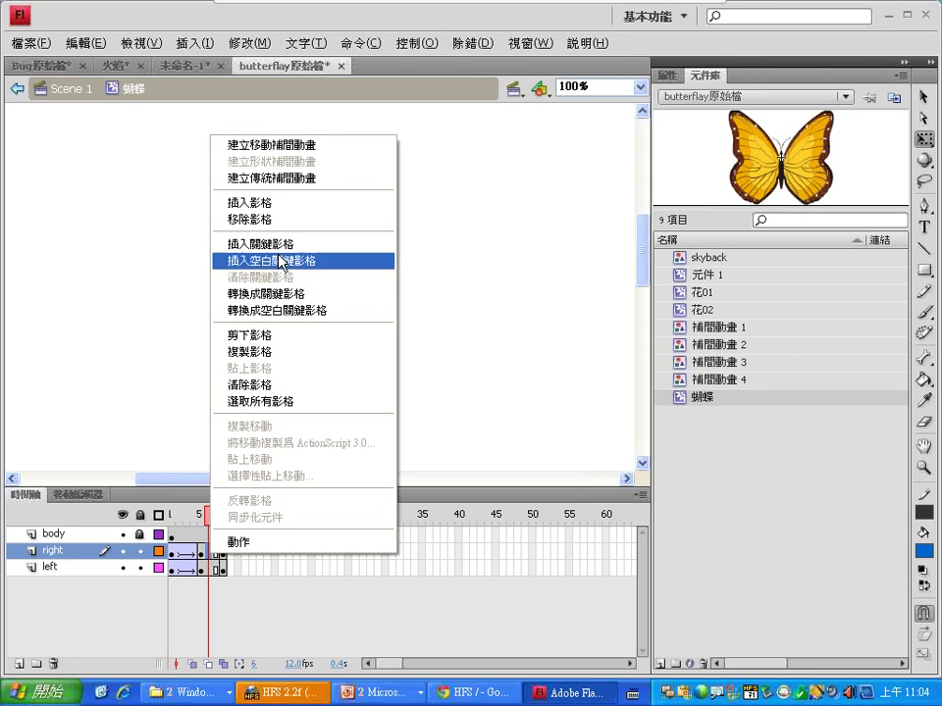
{"action": "left_click", "coordinate": [286, 180]}
{"action": "right_click", "coordinate": [208, 567]}
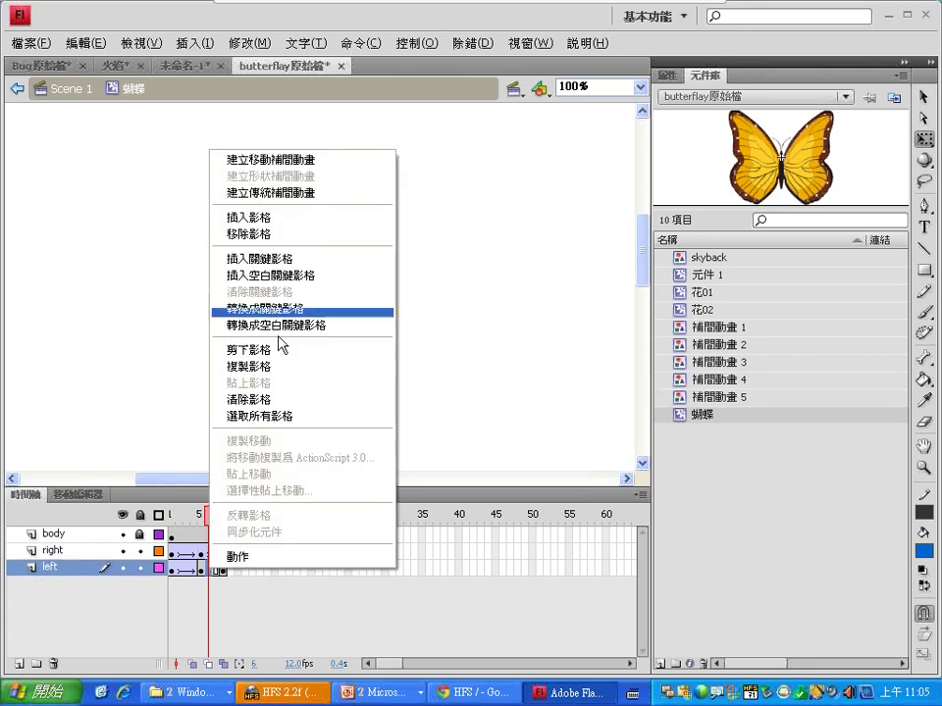
{"action": "left_click", "coordinate": [300, 196]}
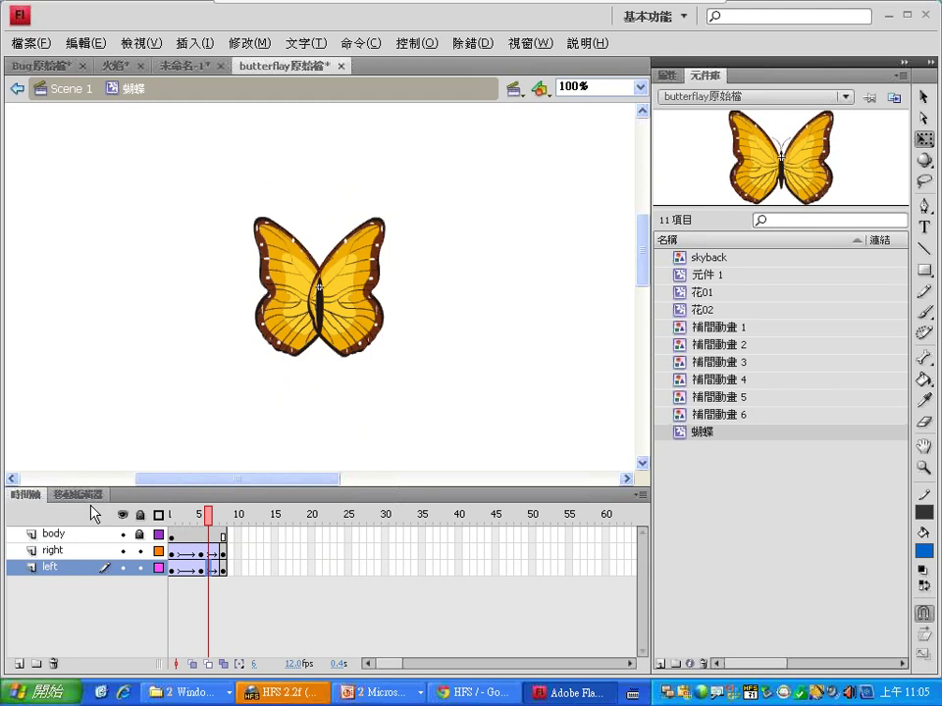
Step: Return to Scene 1, run a movie test to check the butterfly's flapping, and close the preview
{"action": "left_click", "coordinate": [66, 90]}
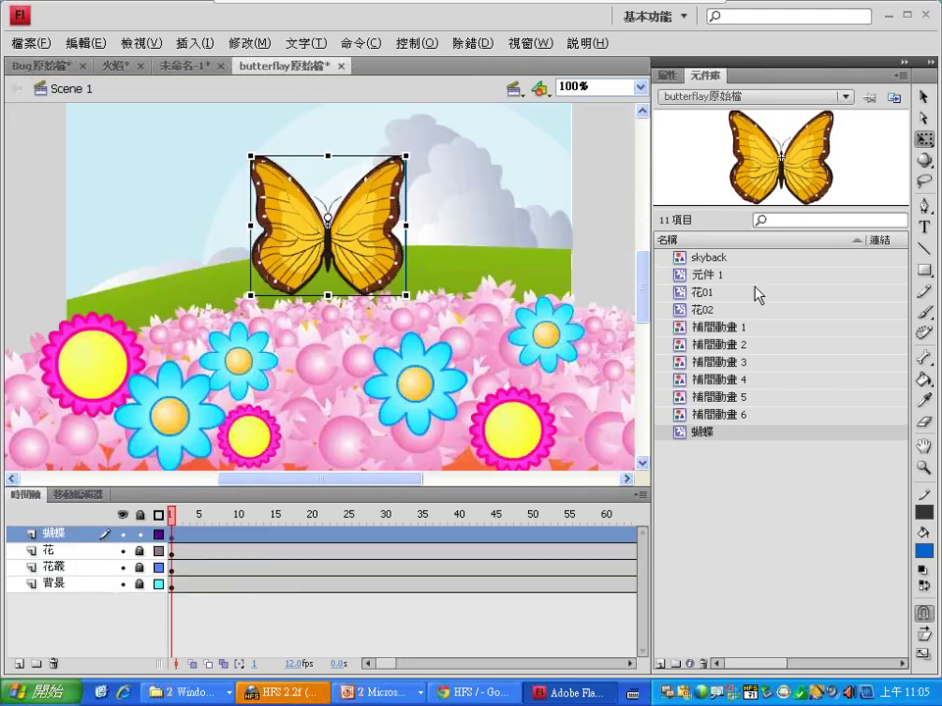
{"action": "left_click_drag", "start_coordinate": [694, 436], "coordinate": [446, 248]}
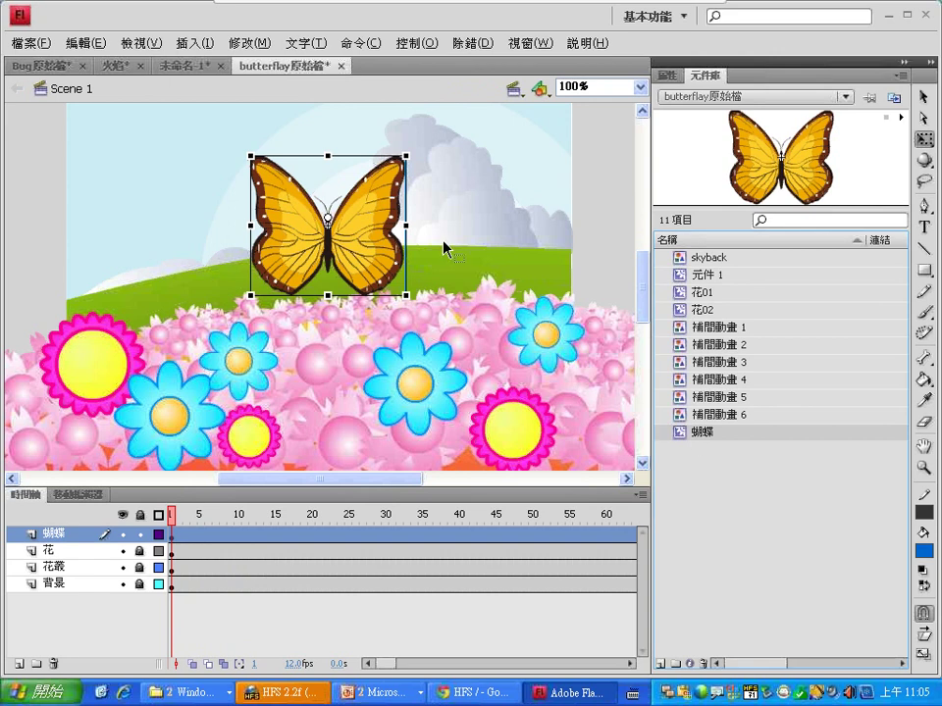
{"action": "key", "text": "v"}
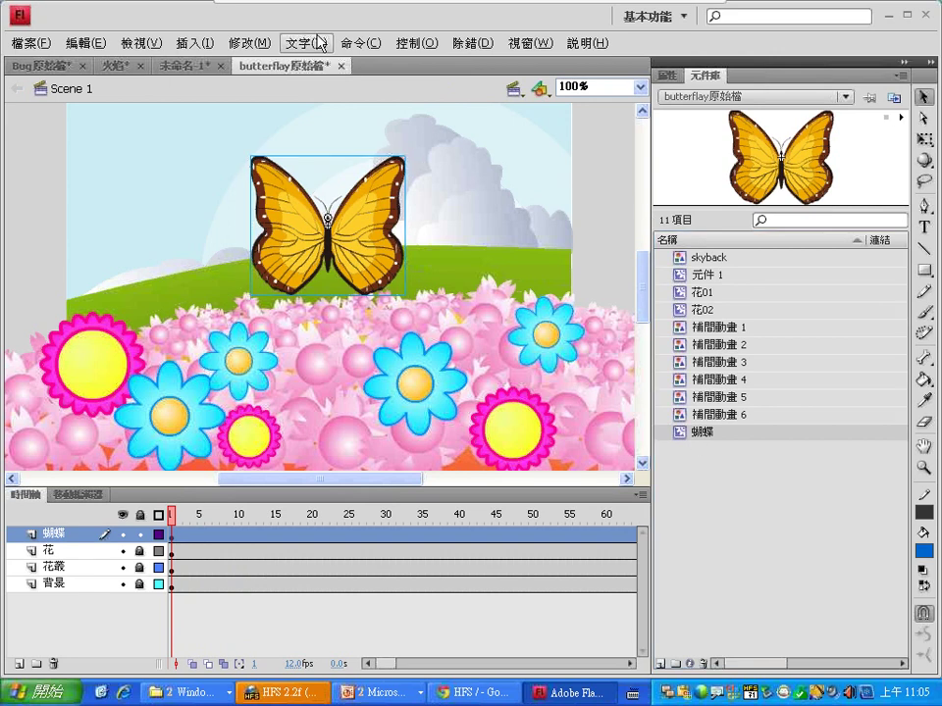
{"action": "left_click", "coordinate": [429, 41]}
{"action": "left_click", "coordinate": [475, 179]}
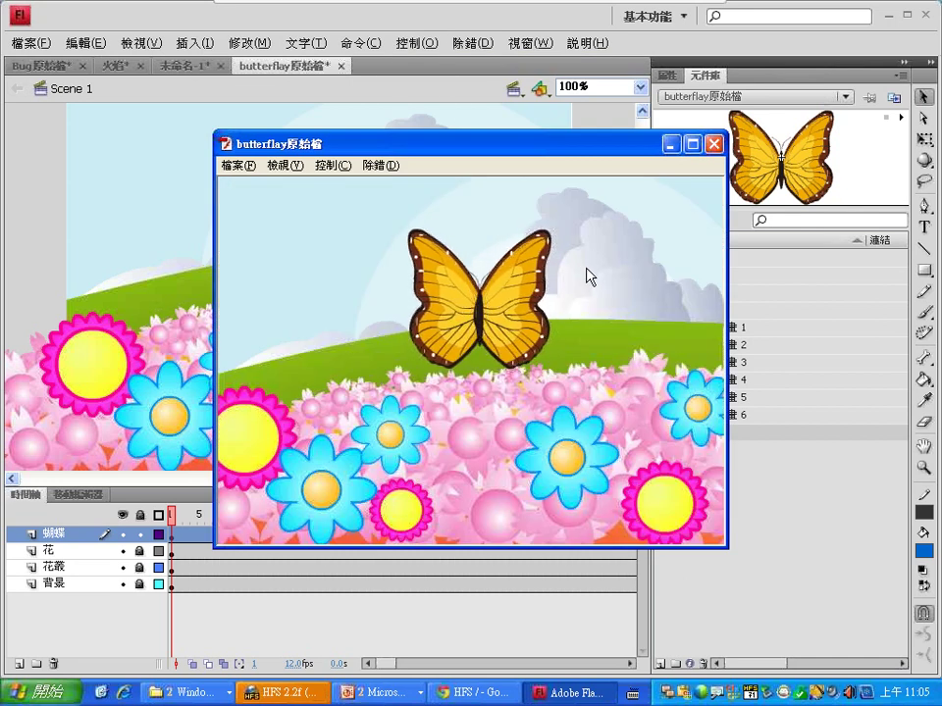
{"action": "left_click", "coordinate": [712, 145]}
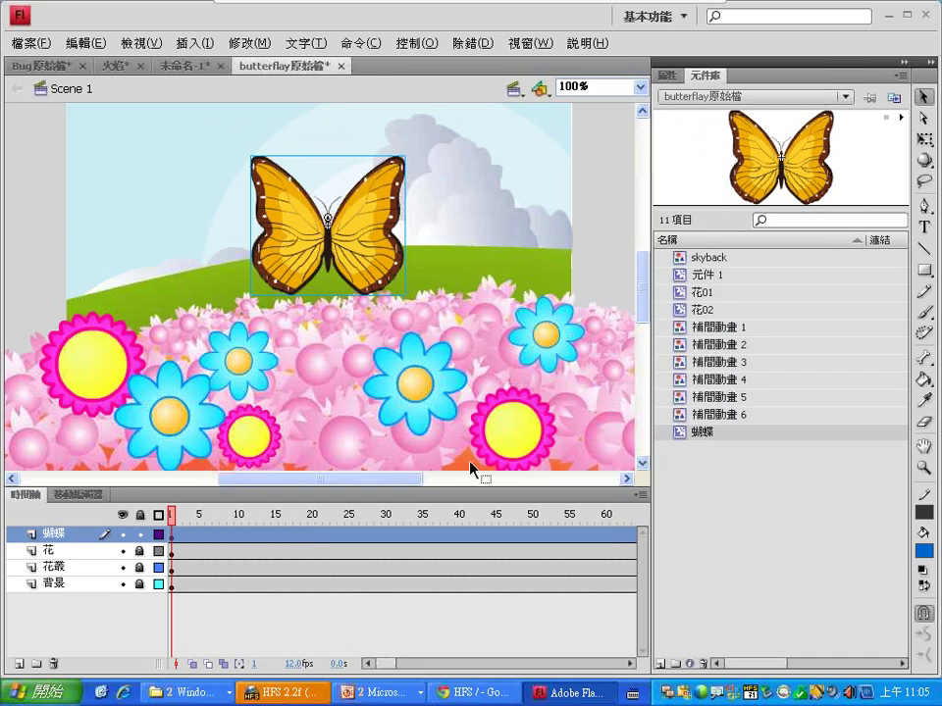
Step: Reopen the 蝴蝶 symbol and inspect the right wing's position and horizontal scale at frame 5
{"action": "double_click", "coordinate": [677, 435]}
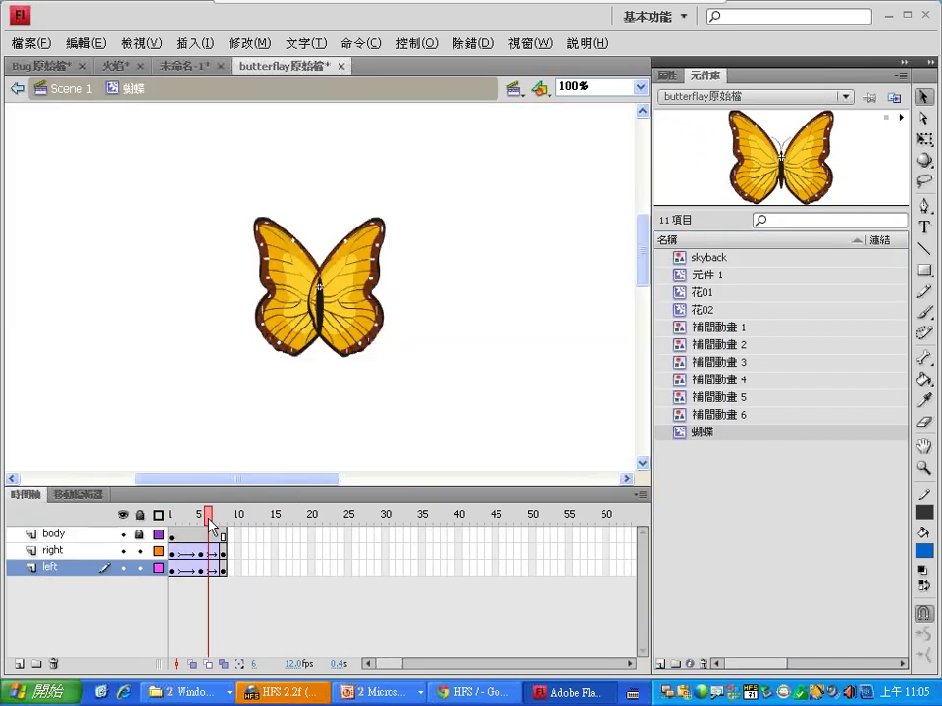
{"action": "mouse_move", "coordinate": [208, 518]}
{"action": "left_mouse_down"}
{"action": "mouse_move", "coordinate": [179, 523]}
{"action": "mouse_move", "coordinate": [201, 522]}
{"action": "left_mouse_up"}
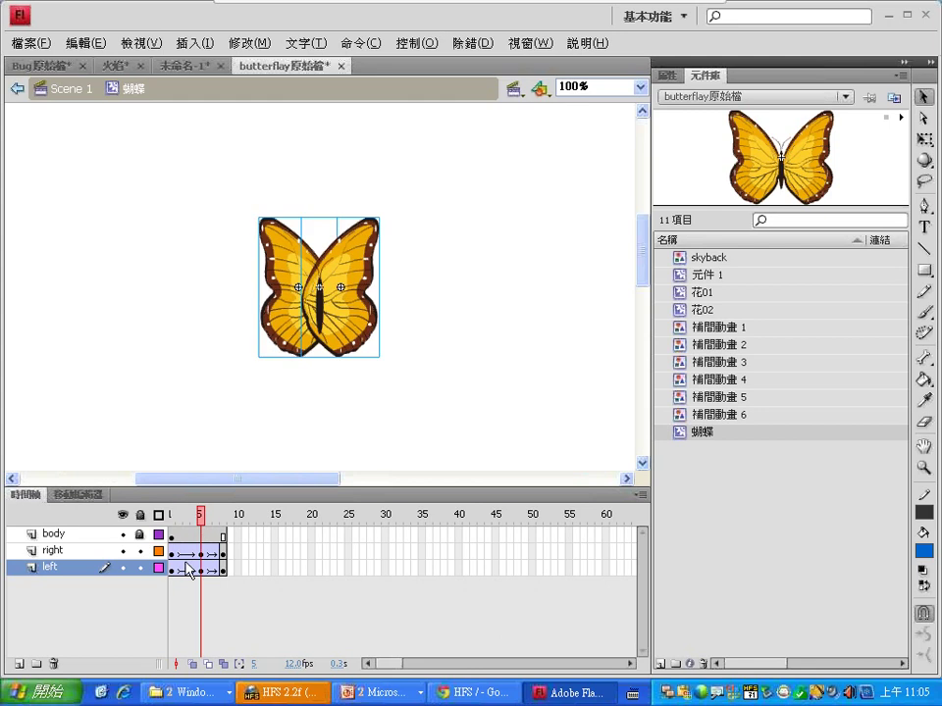
{"action": "left_click", "coordinate": [190, 552]}
{"action": "left_click", "coordinate": [201, 553]}
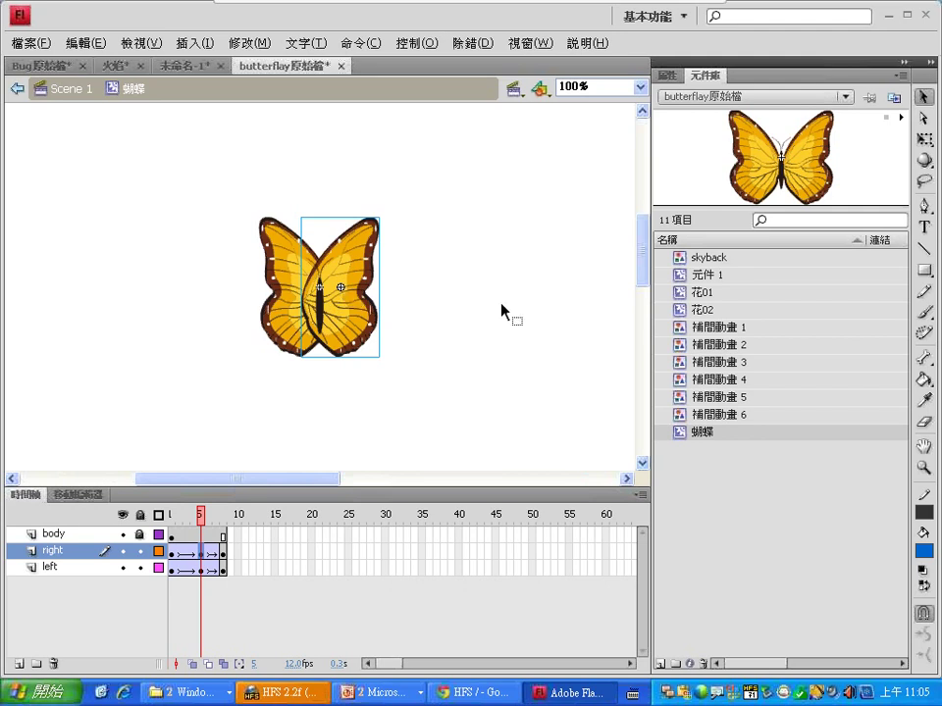
{"action": "left_click", "coordinate": [530, 43]}
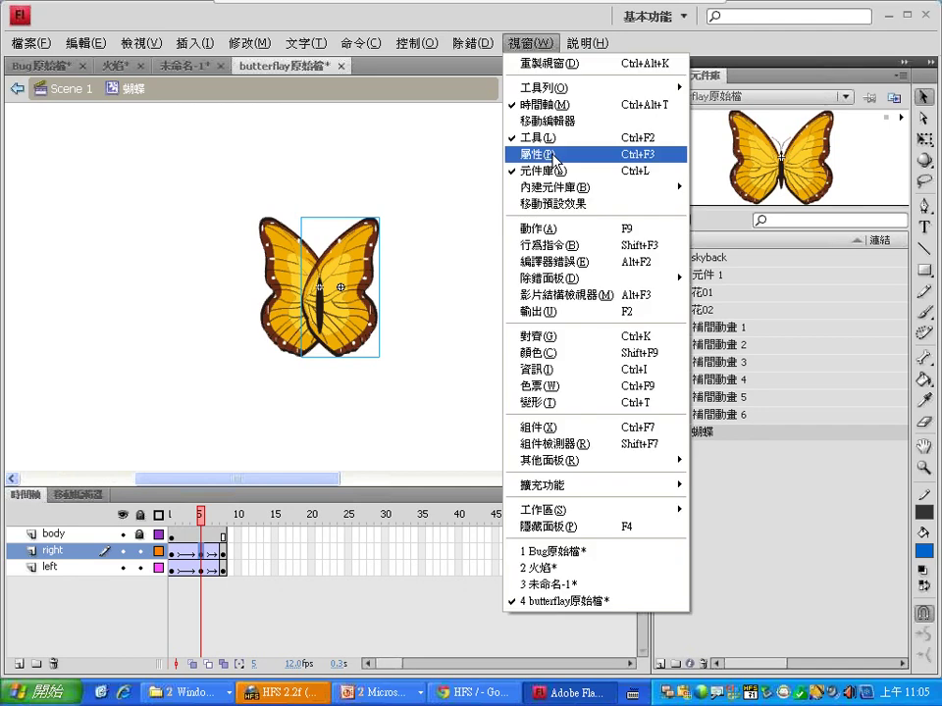
{"action": "left_click", "coordinate": [564, 402]}
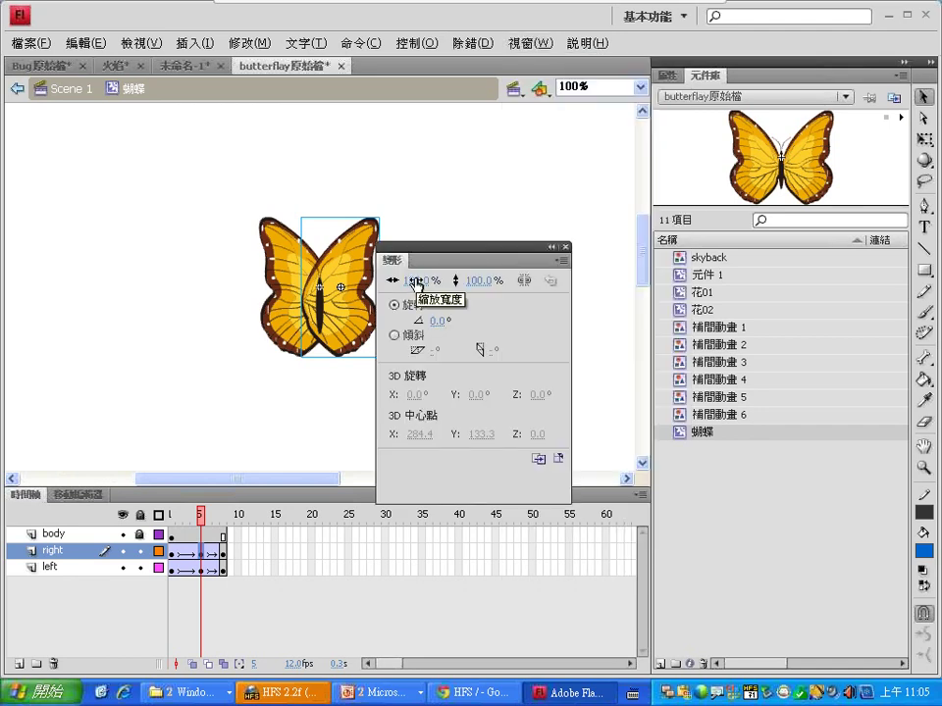
{"action": "left_click", "coordinate": [565, 247]}
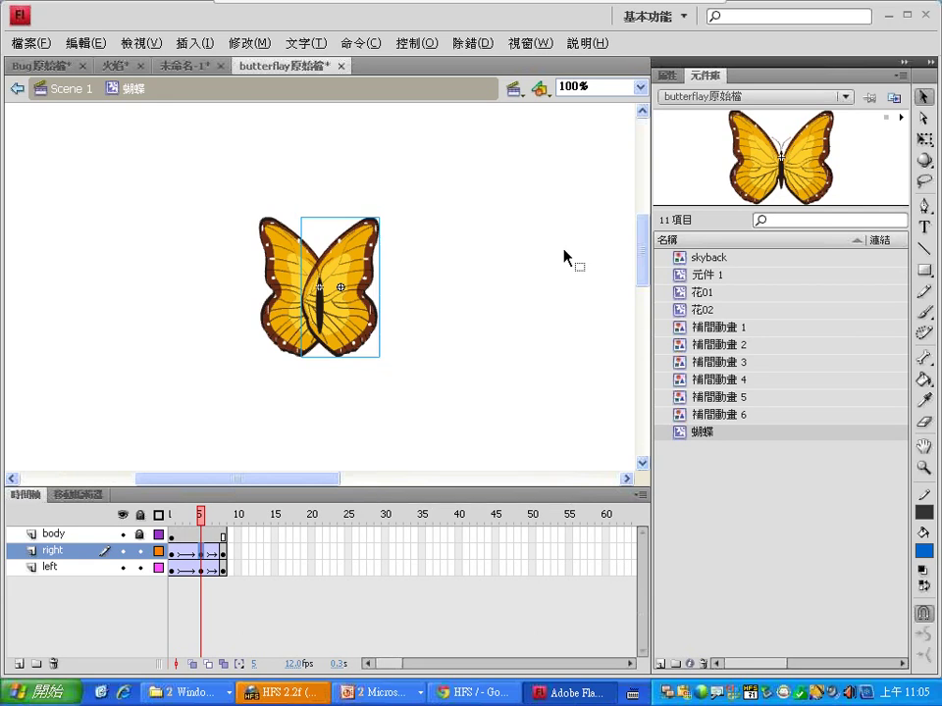
Step: Remove the classic tweens from both spans of the right layer, frames 1 to 5 and 5 to 8
{"action": "right_click", "coordinate": [185, 552]}
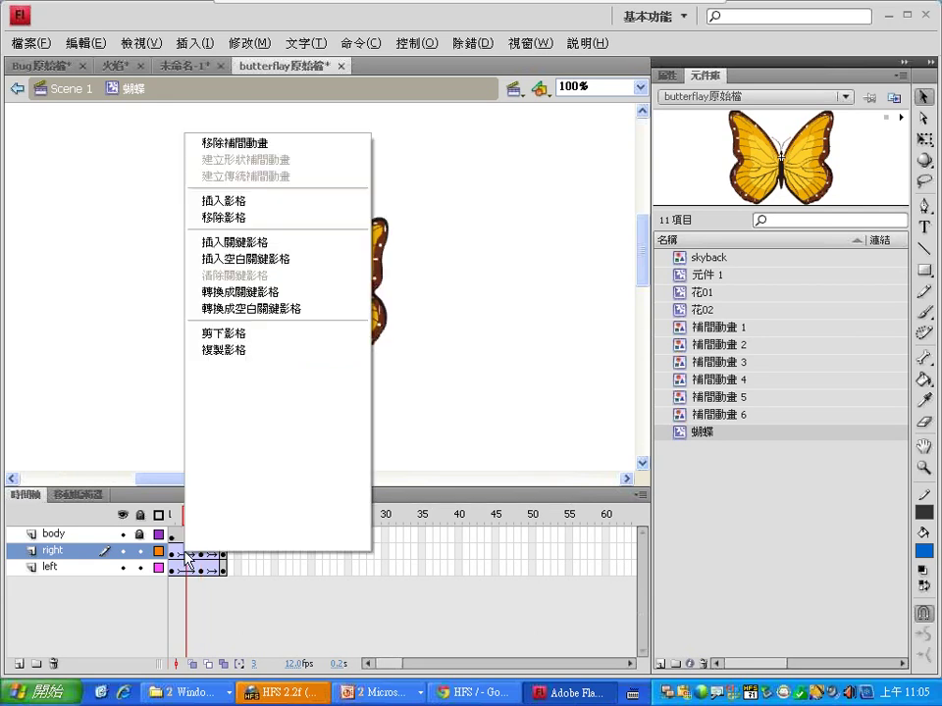
{"action": "left_click", "coordinate": [235, 143]}
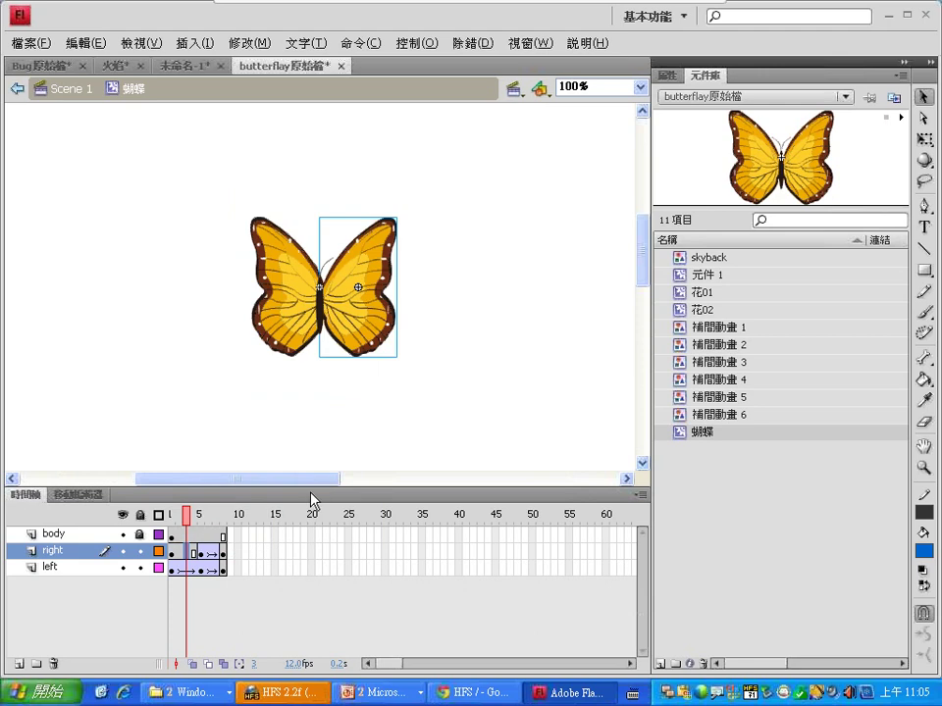
{"action": "left_click", "coordinate": [210, 552]}
{"action": "right_click", "coordinate": [210, 555]}
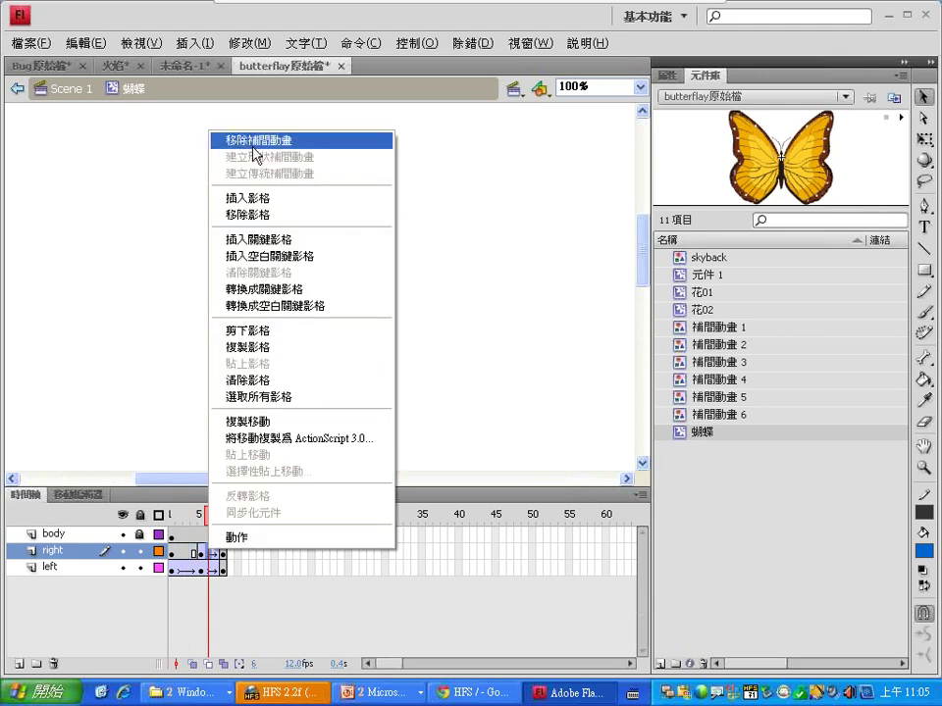
{"action": "left_click", "coordinate": [247, 142]}
Step: Remove the classic tweens from both spans of the left layer, frames 1 to 5 and 5 to 8
{"action": "right_click", "coordinate": [185, 571]}
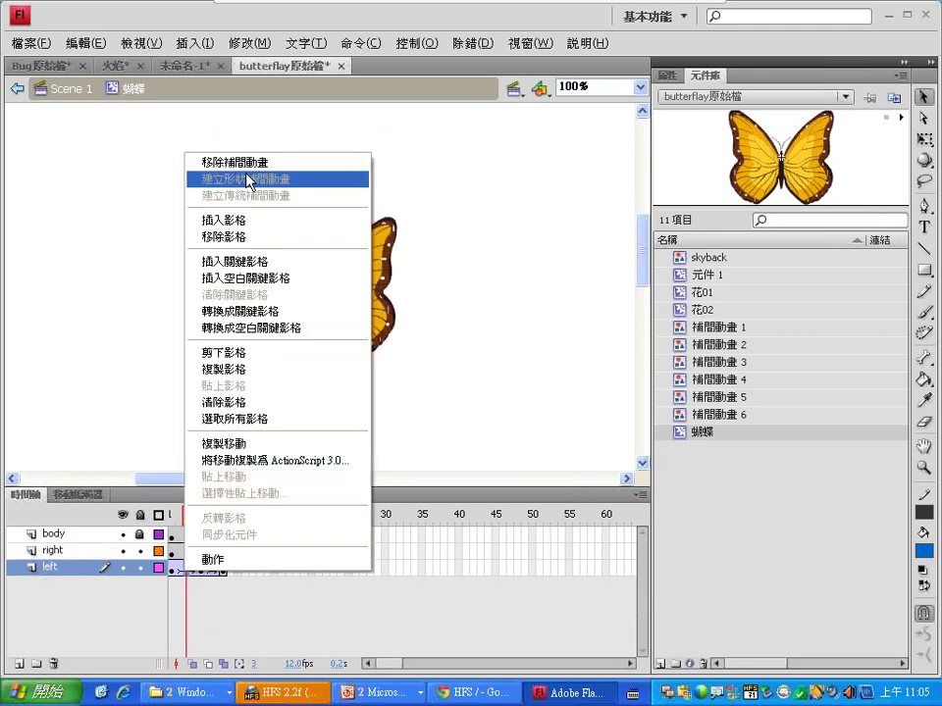
{"action": "left_click", "coordinate": [246, 196]}
{"action": "right_click", "coordinate": [210, 571]}
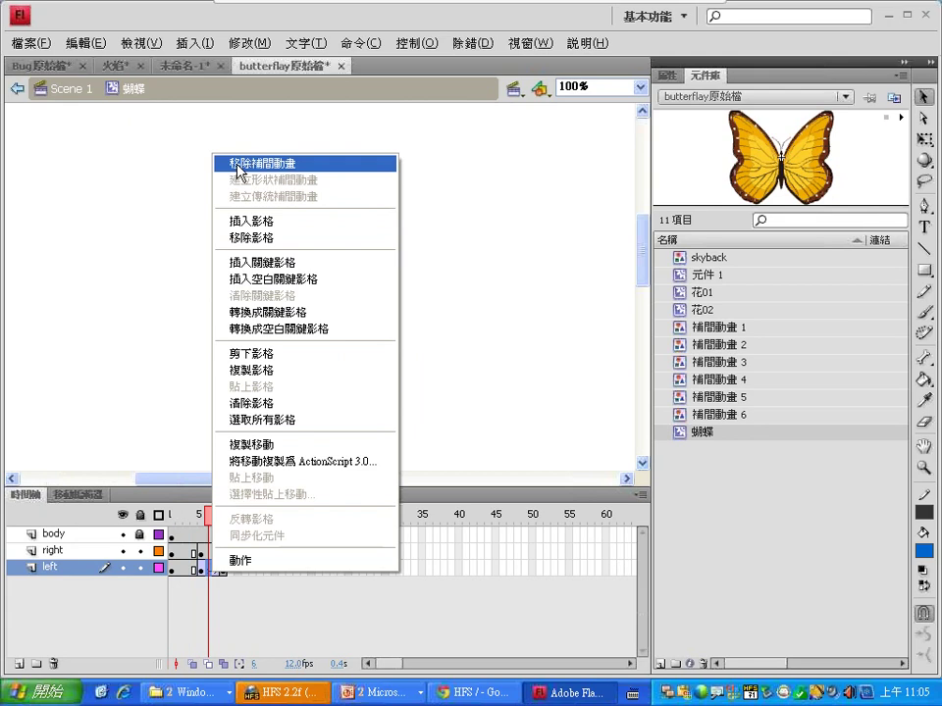
{"action": "left_click", "coordinate": [238, 165]}
Step: Examine the right wing's transformation point at frame 5 with the Free Transform tool
{"action": "left_click_drag", "start_coordinate": [220, 520], "coordinate": [202, 556]}
{"action": "left_click", "coordinate": [196, 566]}
{"action": "left_click", "coordinate": [196, 553]}
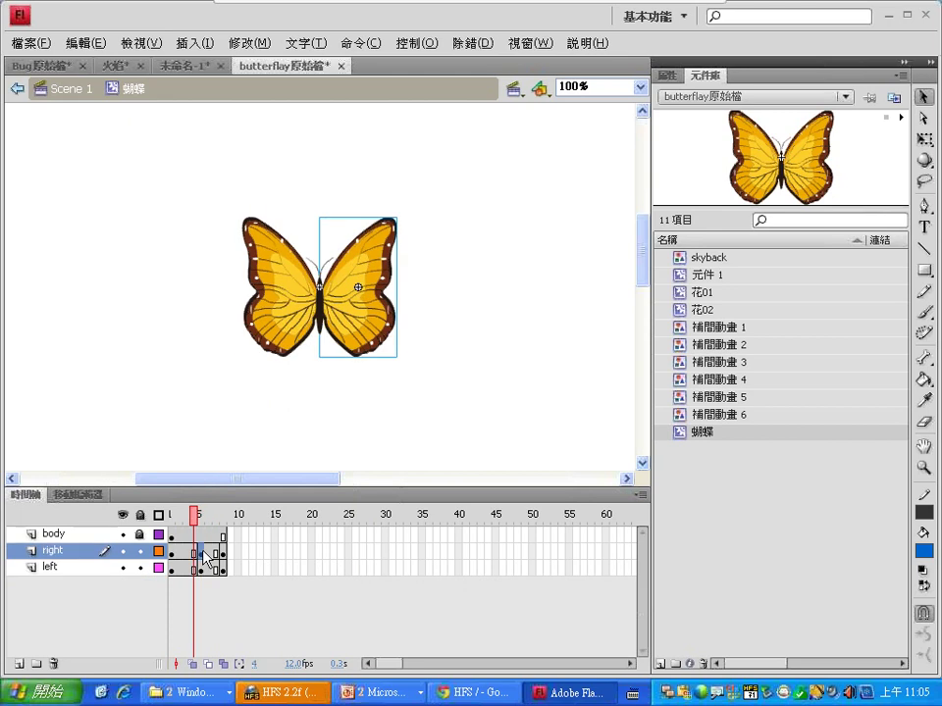
{"action": "left_click", "coordinate": [202, 555]}
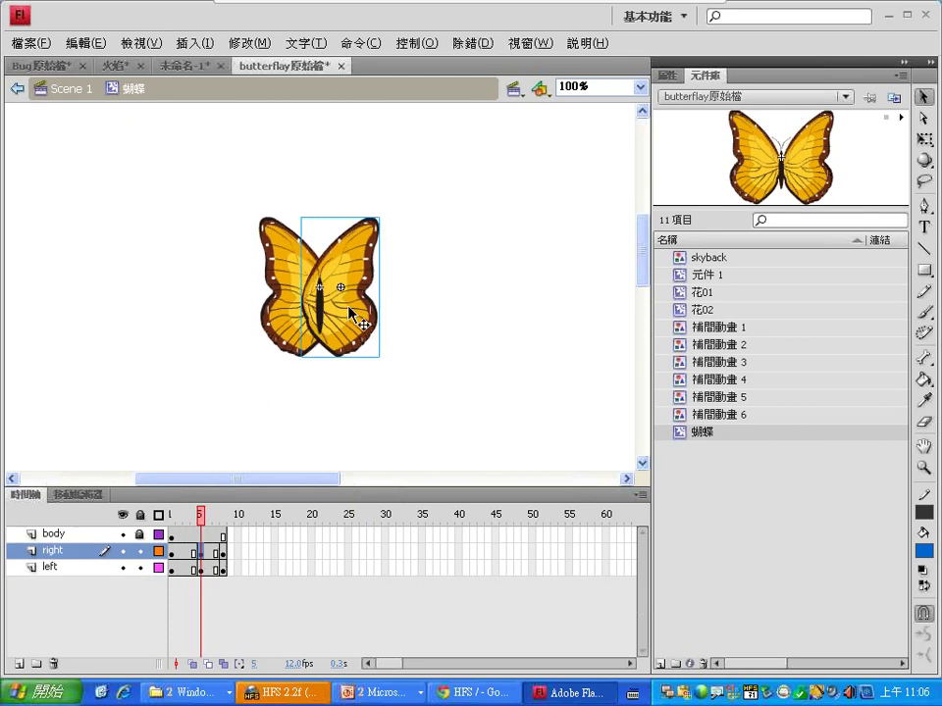
{"action": "left_click", "coordinate": [924, 139]}
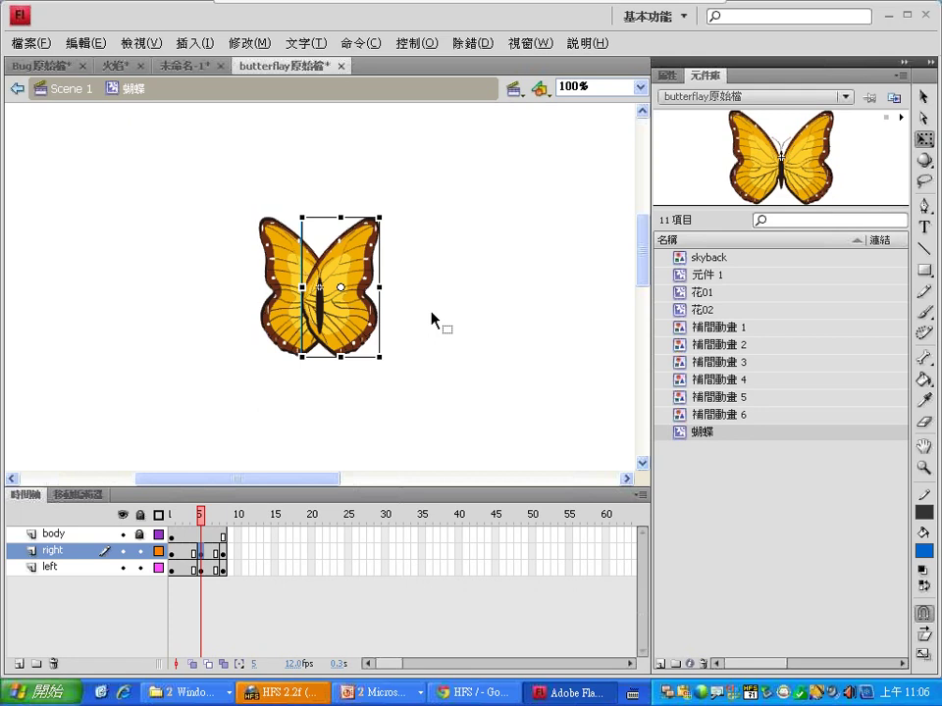
{"action": "left_click", "coordinate": [303, 290]}
{"action": "left_click", "coordinate": [279, 442]}
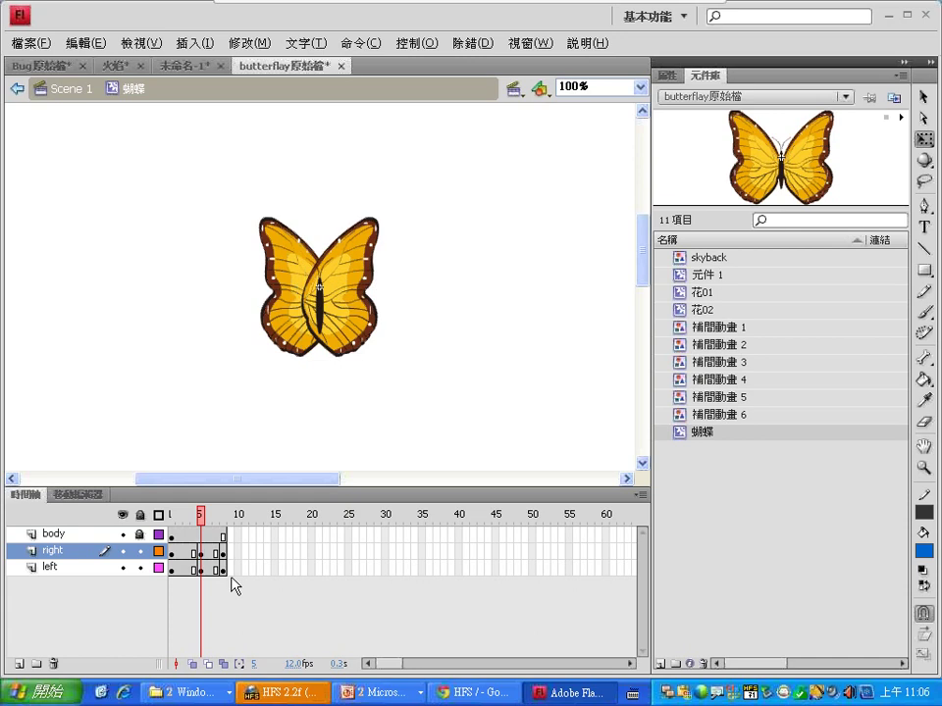
Step: Clear the keyframes at frames 5 and 8 on the right and left layers
{"action": "left_click_drag", "start_coordinate": [210, 550], "coordinate": [220, 571]}
{"action": "left_click", "coordinate": [220, 568]}
{"action": "right_click", "coordinate": [222, 569]}
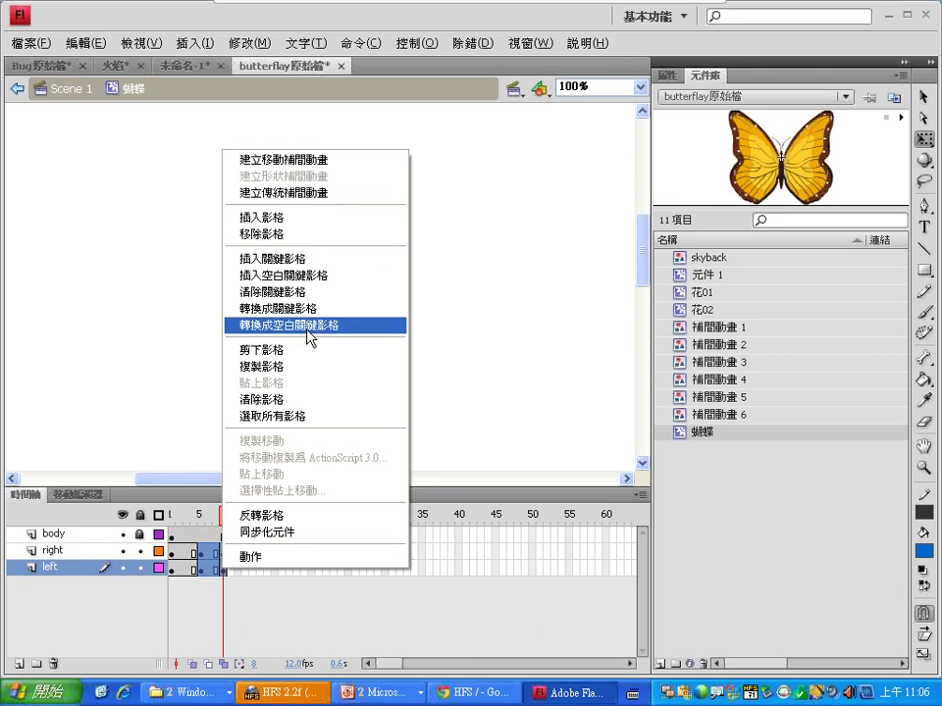
{"action": "left_click", "coordinate": [310, 325]}
{"action": "left_click", "coordinate": [201, 550]}
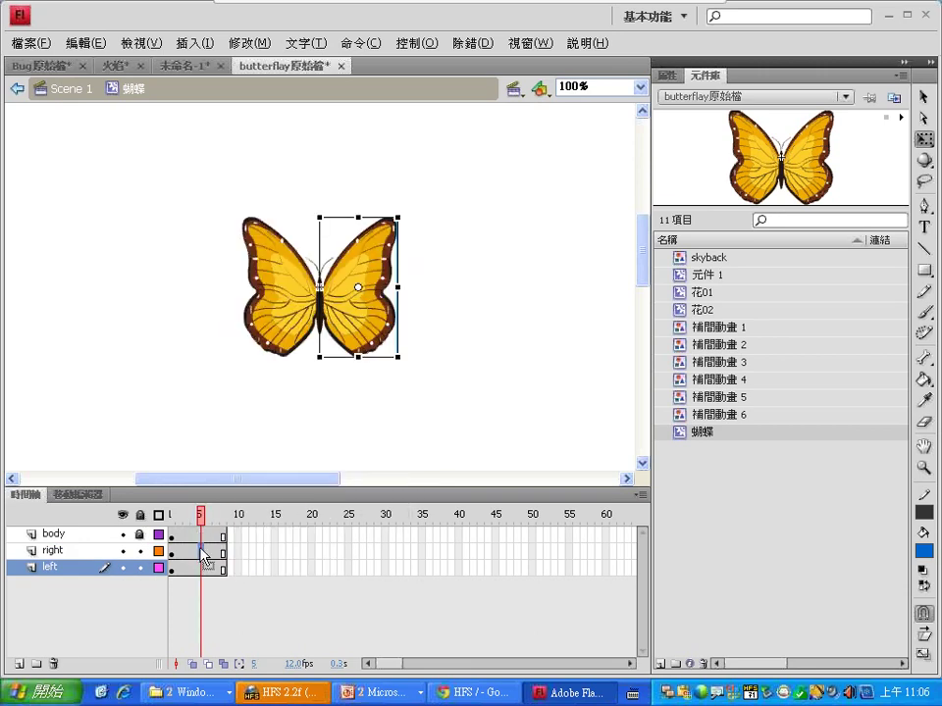
{"action": "left_click", "coordinate": [198, 569]}
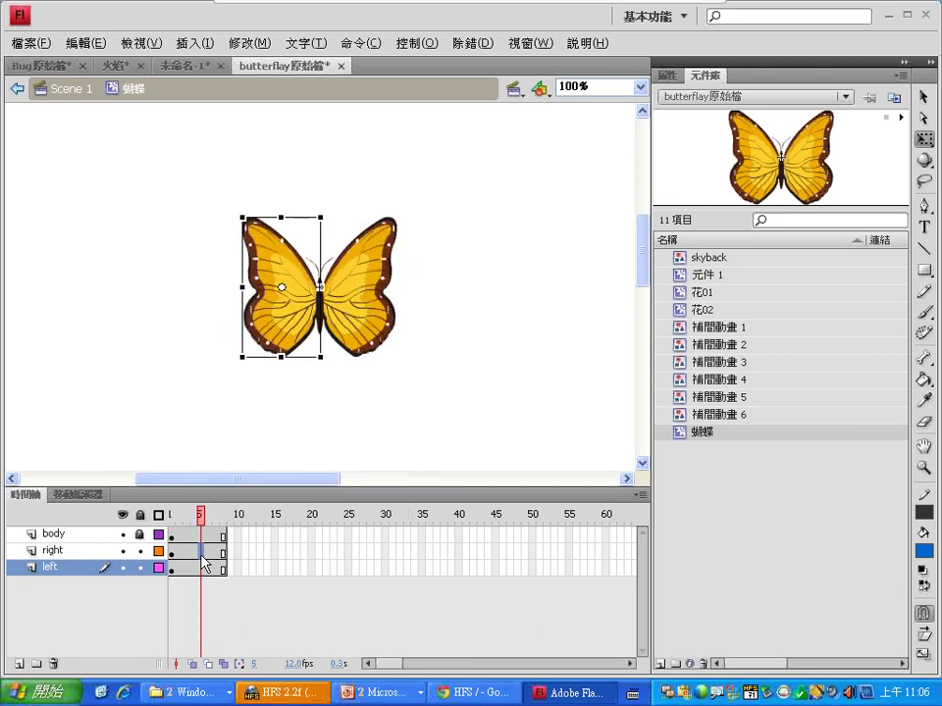
{"action": "key", "text": "ctrl+a"}
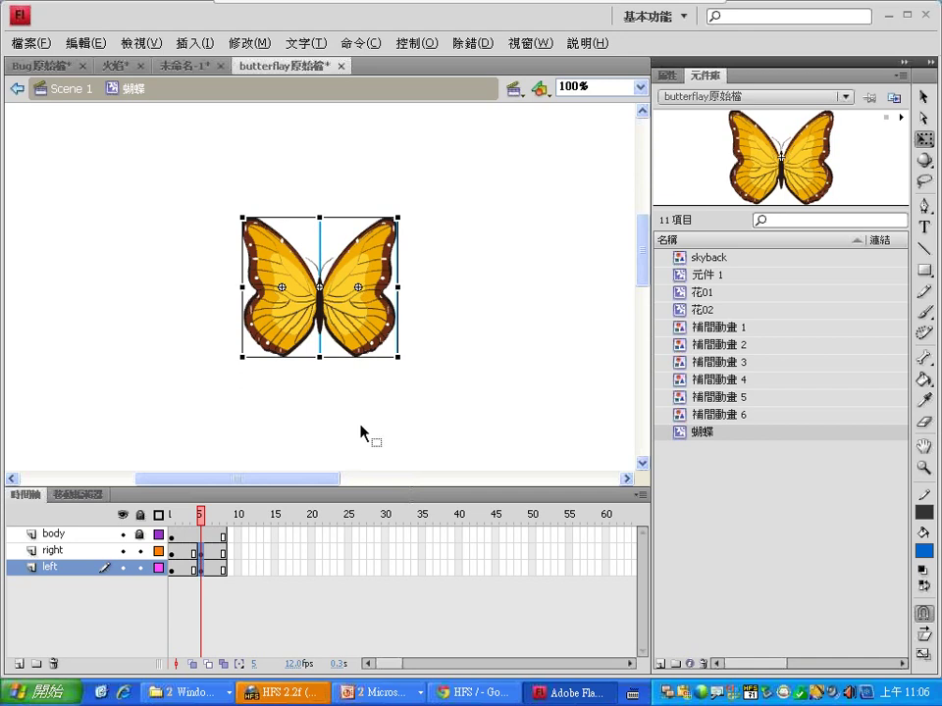
{"action": "key", "text": "shift+F6"}
Step: Move the transformation points of the left and right wings to their inner edges at the butterfly's body
{"action": "left_click", "coordinate": [297, 410]}
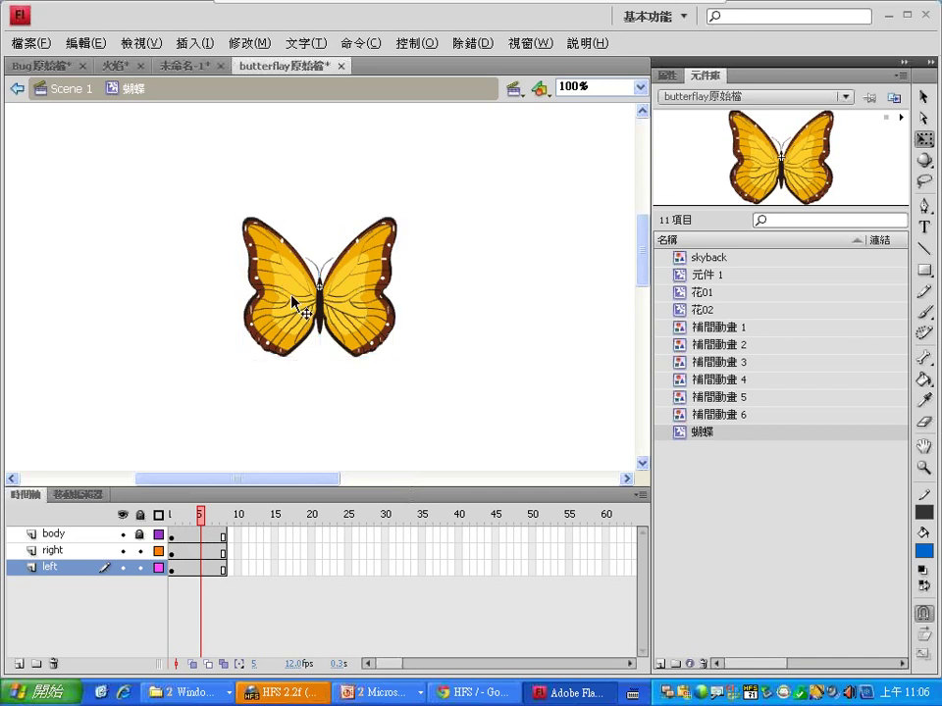
{"action": "left_click", "coordinate": [294, 298]}
{"action": "left_click", "coordinate": [361, 291]}
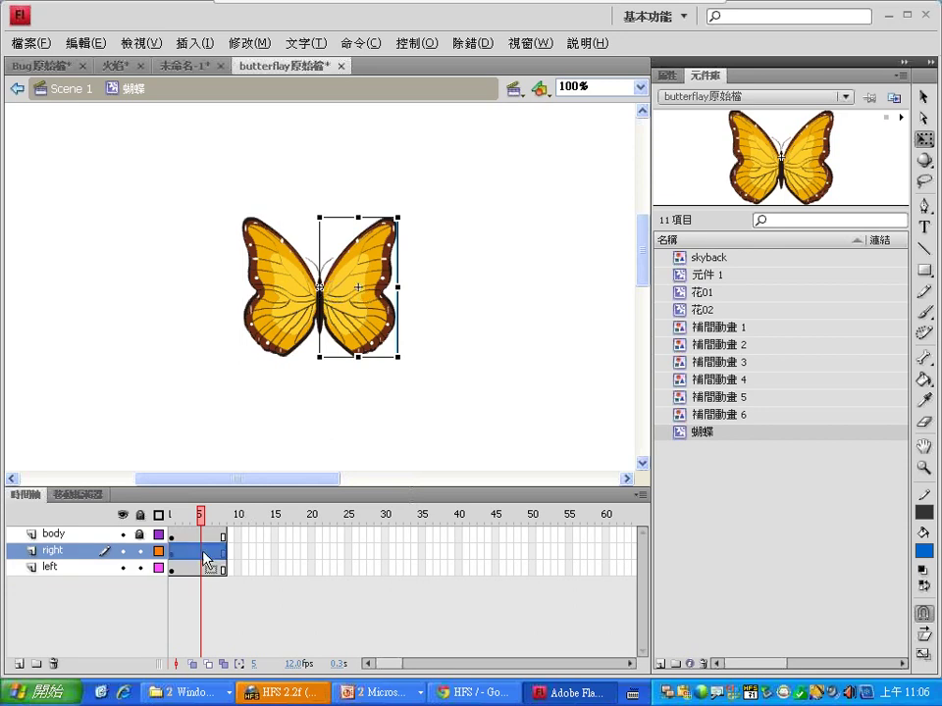
Step: Insert keyframes at frame 5 on the right and left layers and squeeze both wings horizontally to about half width
{"action": "left_click", "coordinate": [201, 566]}
{"action": "key", "text": "F6"}
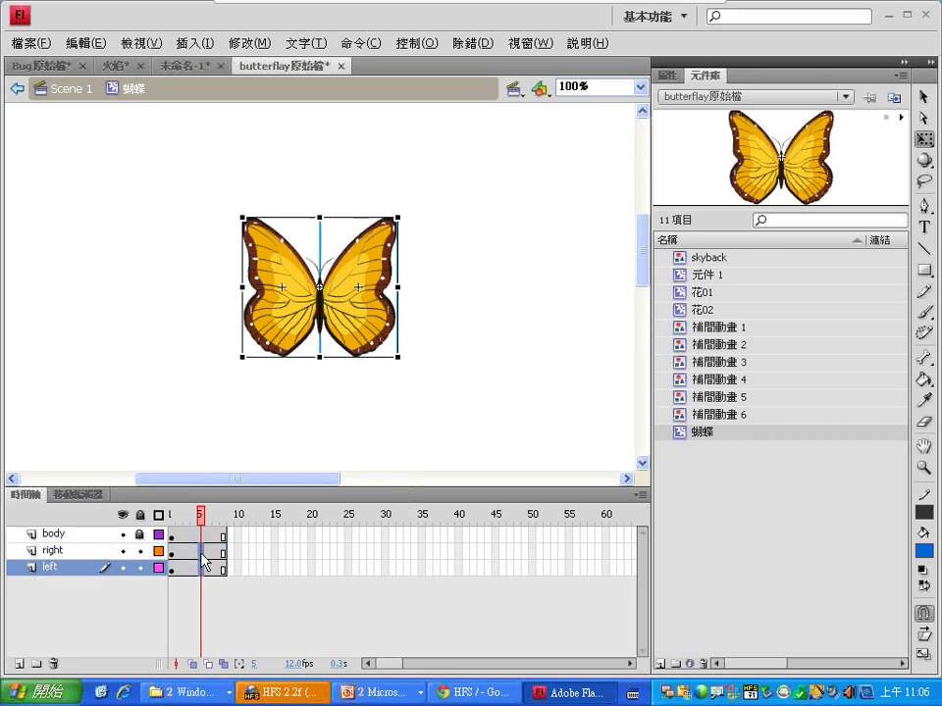
{"action": "left_click", "coordinate": [417, 306]}
{"action": "left_click", "coordinate": [390, 304]}
{"action": "left_click_drag", "start_coordinate": [394, 287], "coordinate": [359, 287]}
{"action": "left_click", "coordinate": [283, 299]}
{"action": "left_click_drag", "start_coordinate": [239, 288], "coordinate": [278, 287]}
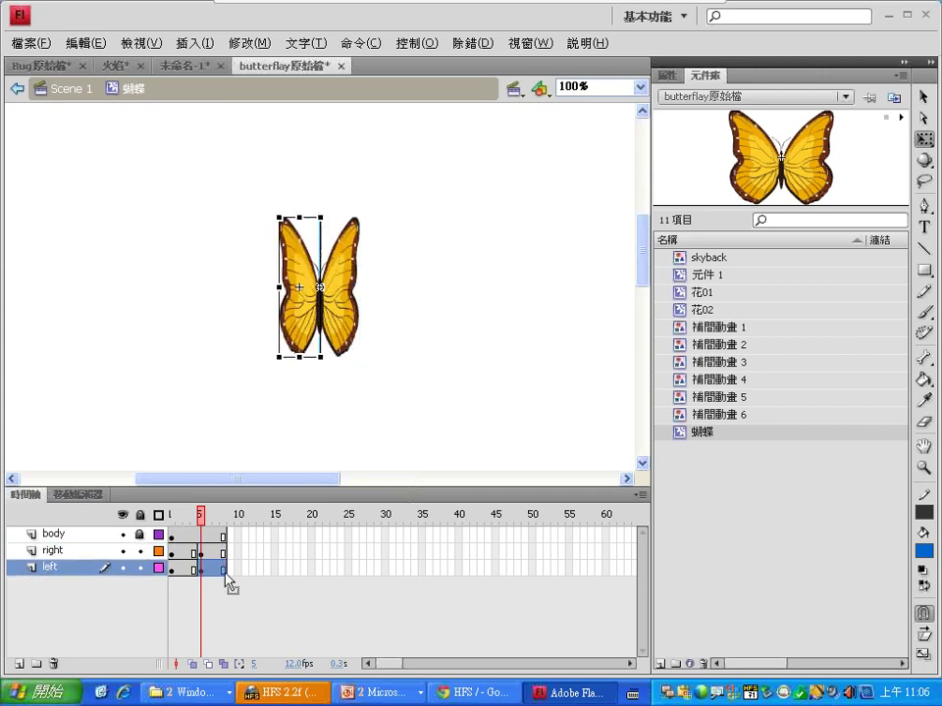
Step: Insert keyframes at frame 8 on the right and left layers and stretch both wings outward to nearly full width
{"action": "left_click", "coordinate": [223, 569]}
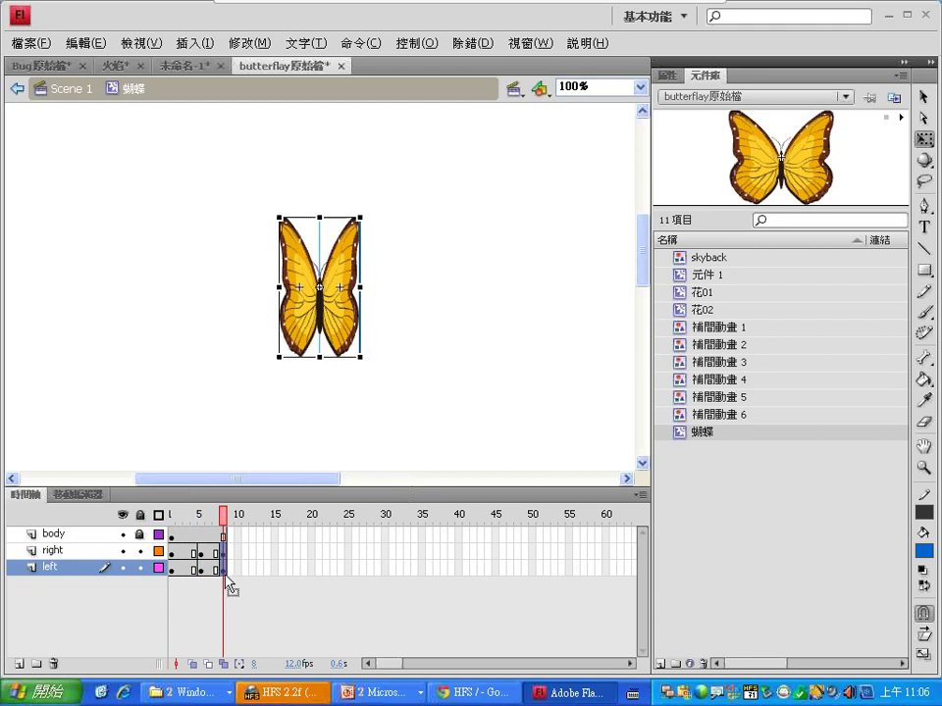
{"action": "left_click", "coordinate": [347, 300]}
{"action": "left_click_drag", "start_coordinate": [359, 289], "coordinate": [391, 287]}
{"action": "left_click", "coordinate": [294, 300]}
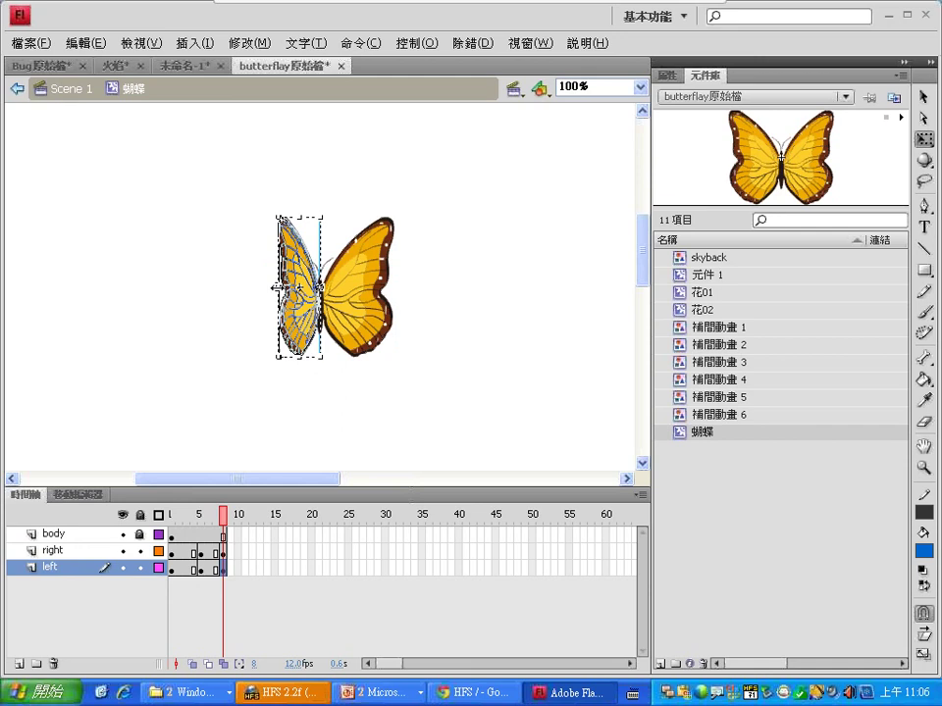
{"action": "left_click_drag", "start_coordinate": [280, 287], "coordinate": [246, 288]}
{"action": "left_click", "coordinate": [367, 320]}
Step: Create classic tweens on the right layer between frames 1 and 5 and between frames 5 and 8
{"action": "left_click_drag", "start_coordinate": [213, 525], "coordinate": [186, 523]}
{"action": "right_click", "coordinate": [186, 550]}
{"action": "left_click", "coordinate": [269, 177]}
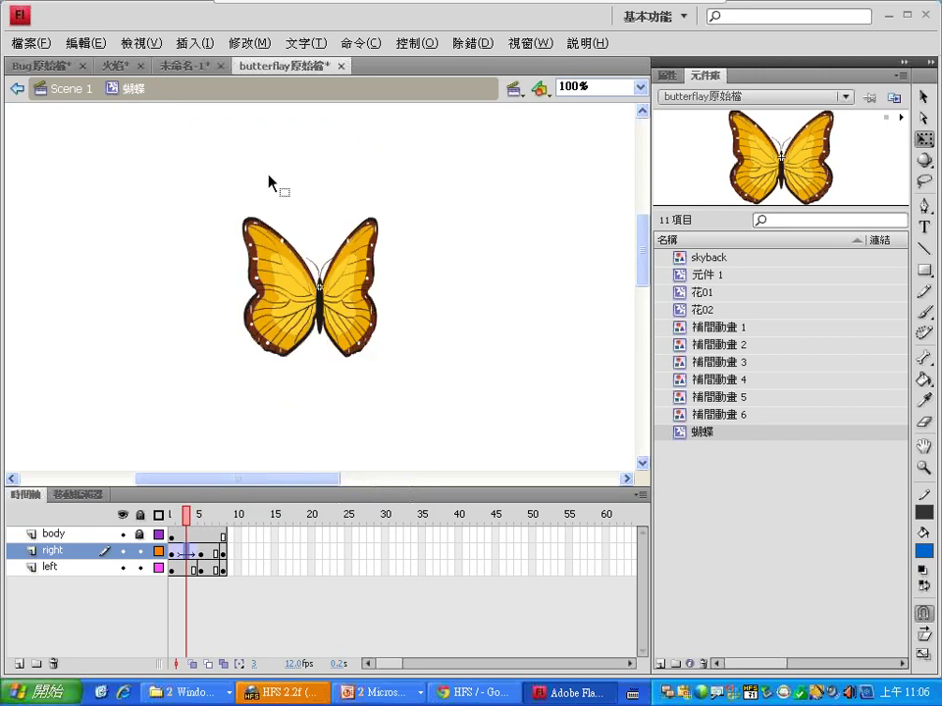
{"action": "mouse_move", "coordinate": [190, 525]}
{"action": "left_mouse_down"}
{"action": "mouse_move", "coordinate": [173, 523]}
{"action": "mouse_move", "coordinate": [202, 523]}
{"action": "mouse_move", "coordinate": [188, 516]}
{"action": "mouse_move", "coordinate": [198, 515]}
{"action": "left_mouse_up"}
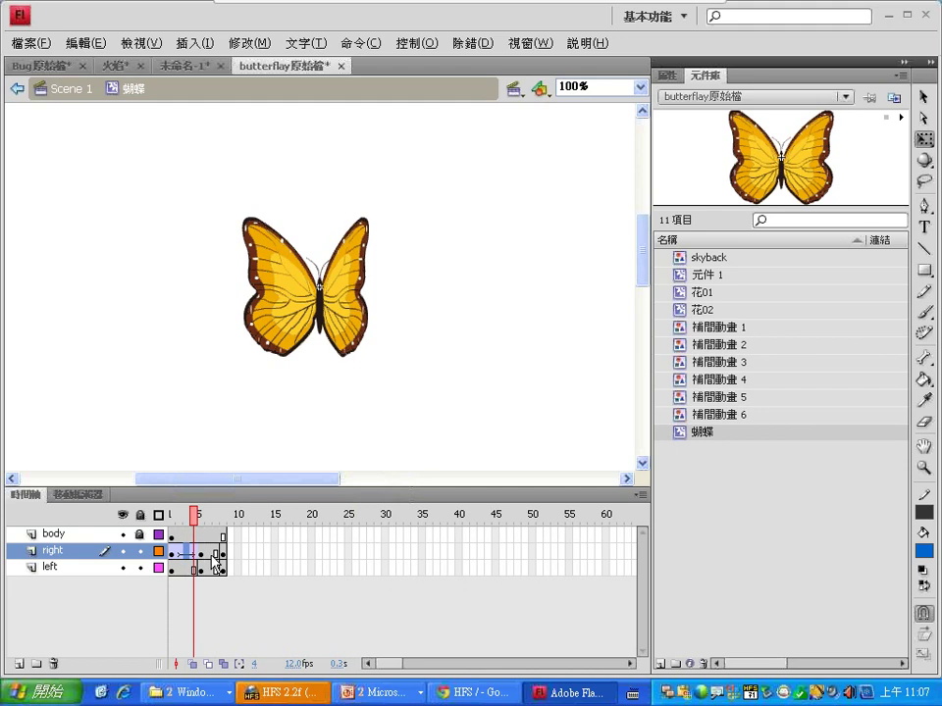
{"action": "right_click", "coordinate": [207, 551]}
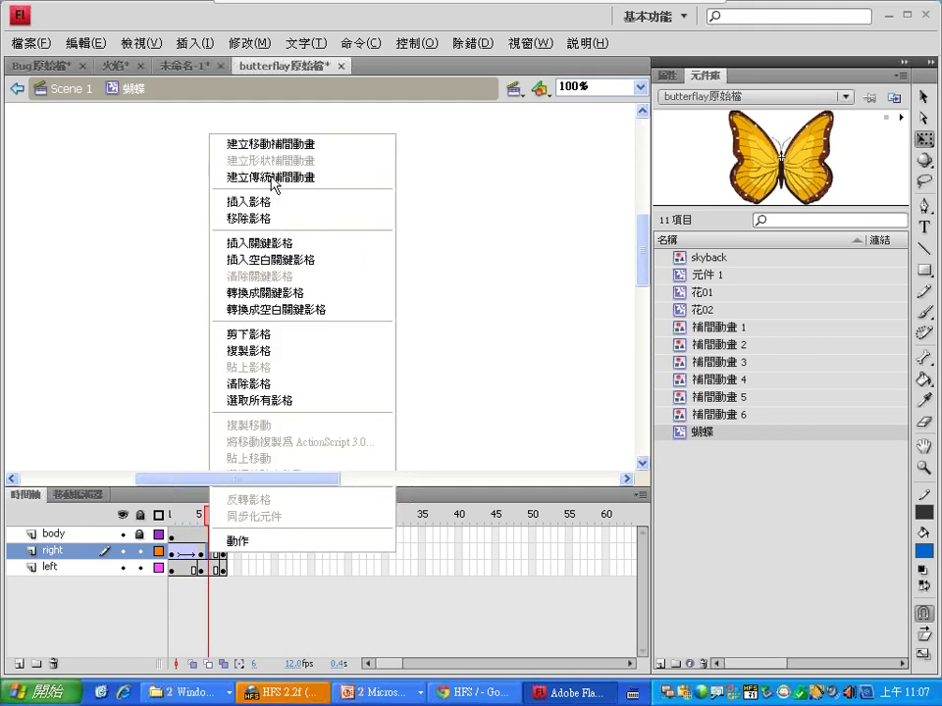
{"action": "key", "text": "Escape"}
Step: Create classic tweens on the left layer between frames 1 and 5 and between frames 5 and 8
{"action": "right_click", "coordinate": [187, 568]}
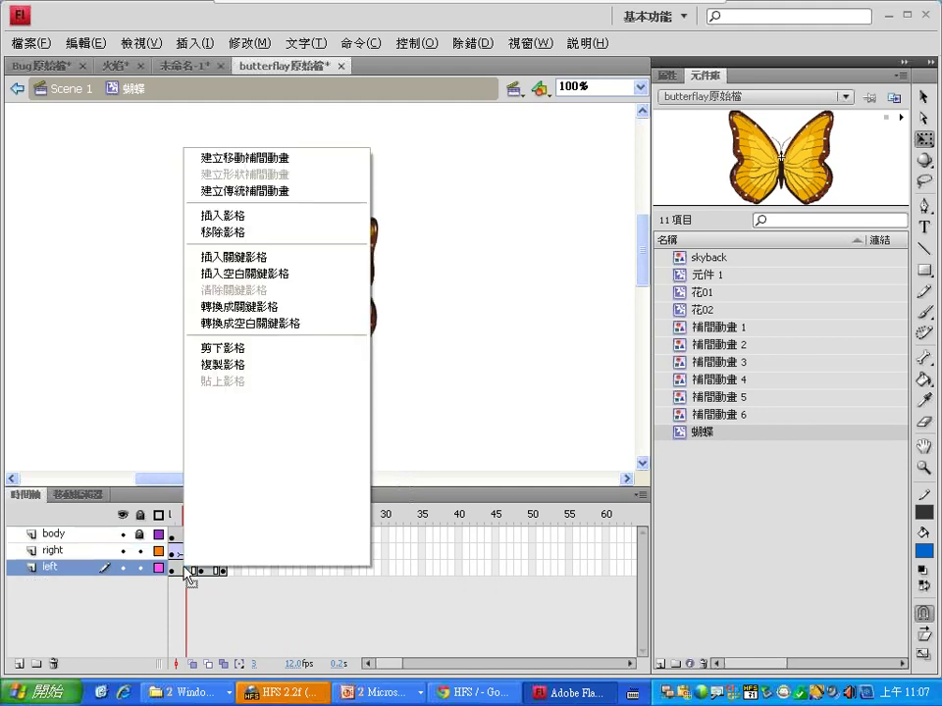
{"action": "left_click", "coordinate": [259, 191]}
{"action": "right_click", "coordinate": [214, 569]}
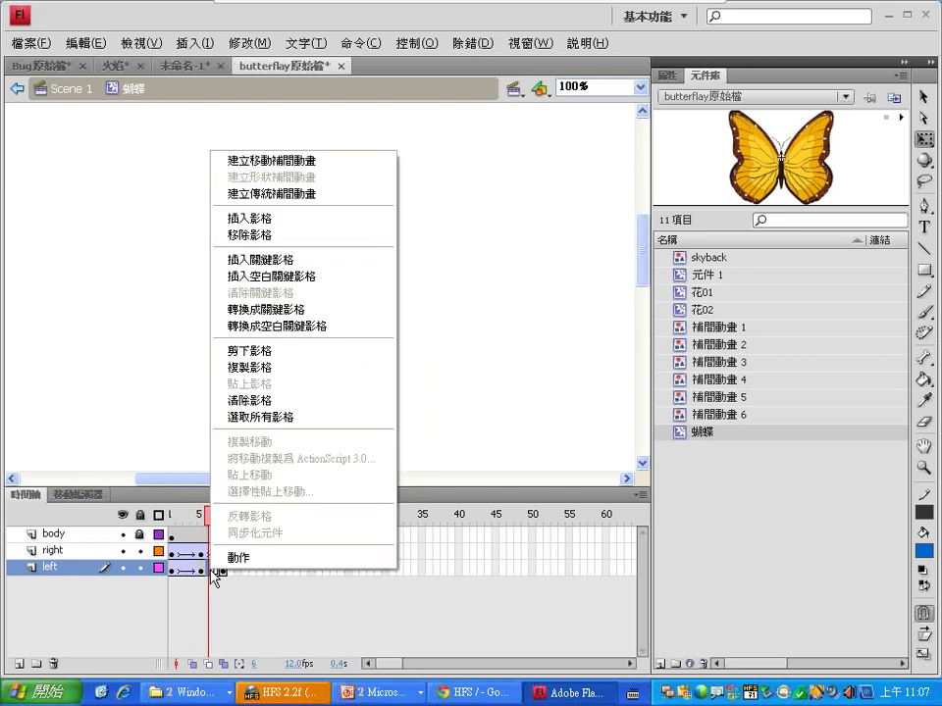
{"action": "left_click", "coordinate": [255, 261]}
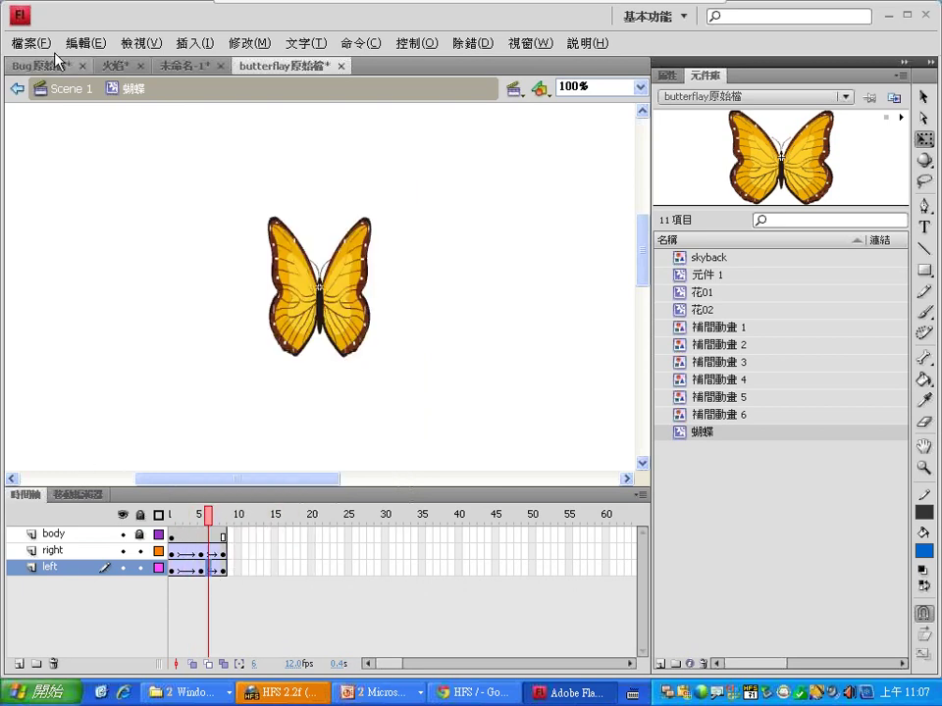
Step: Return to Scene 1, test the movie to check the reworked wing flap, and close the preview
{"action": "left_click", "coordinate": [65, 90]}
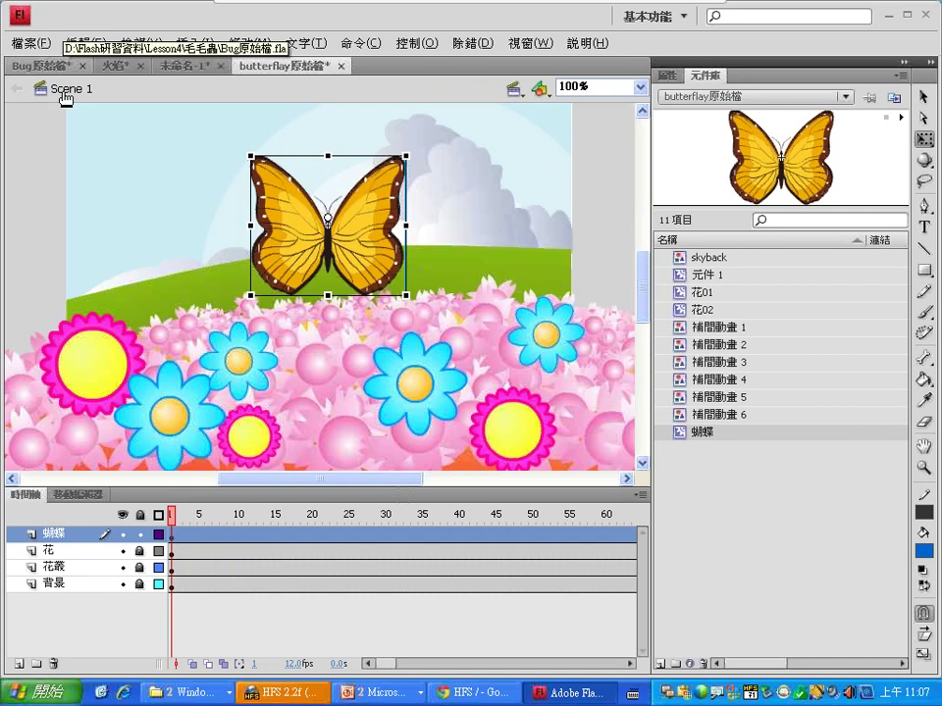
{"action": "key", "text": "ctrl+Return"}
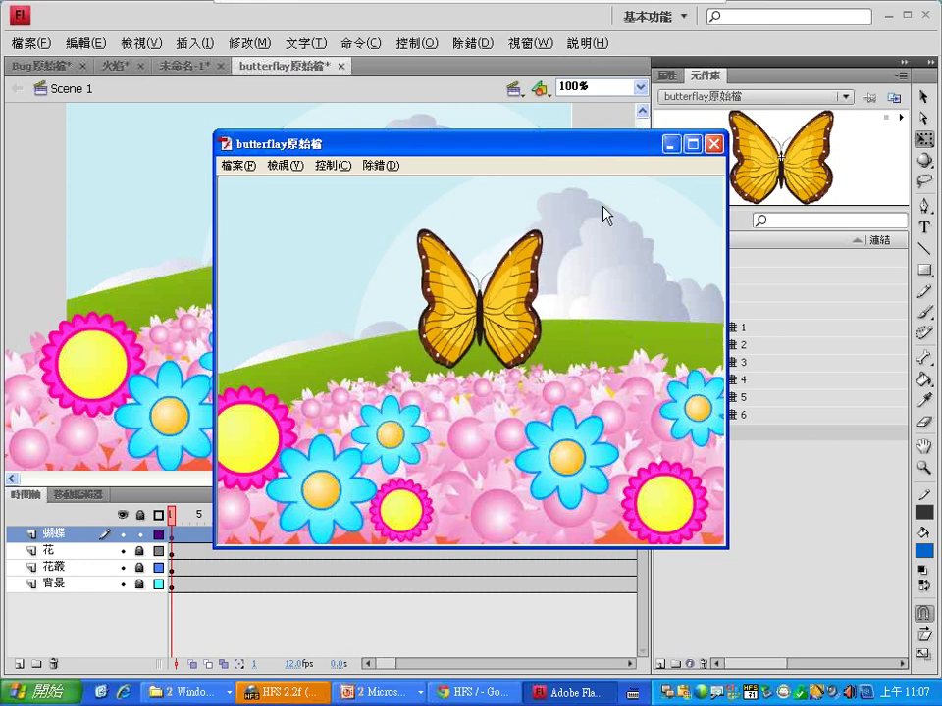
{"action": "left_click", "coordinate": [714, 145]}
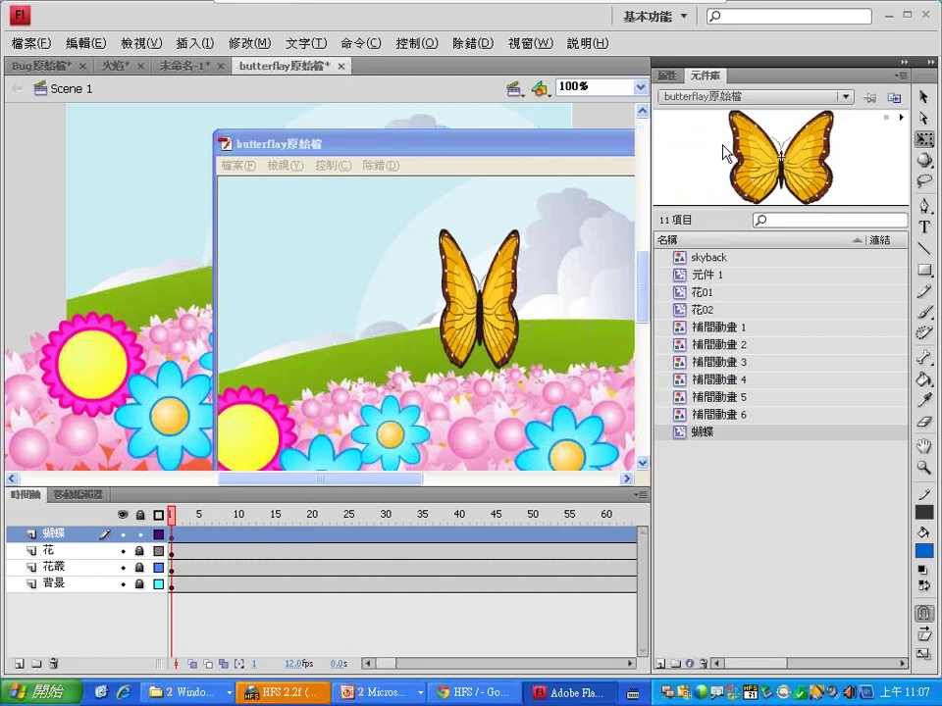